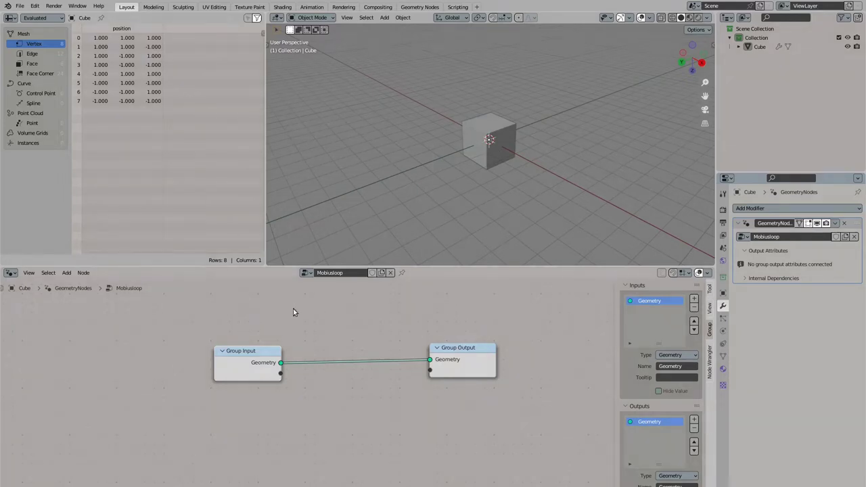
Step: Add a Curve Spiral node, connect its curve to the Group Output geometry, and space out the nodes
{"action": "key", "text": "shift+a"}
{"action": "type", "text": "spira"}
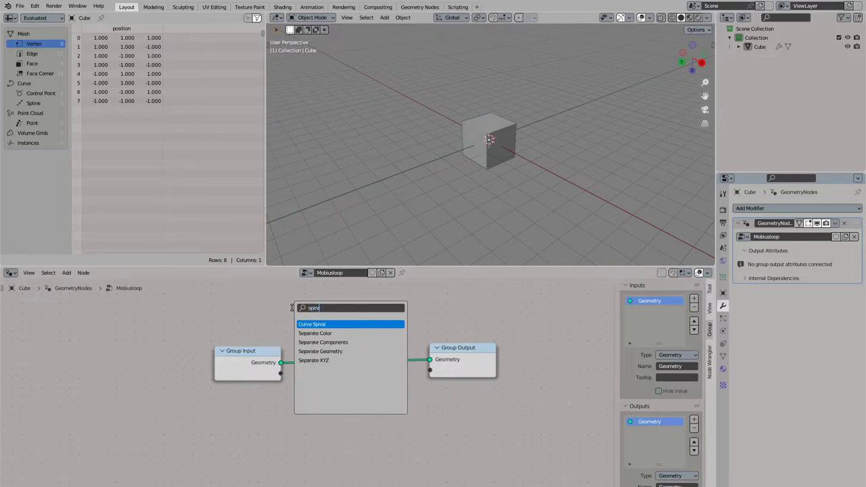
{"action": "key", "text": "Return"}
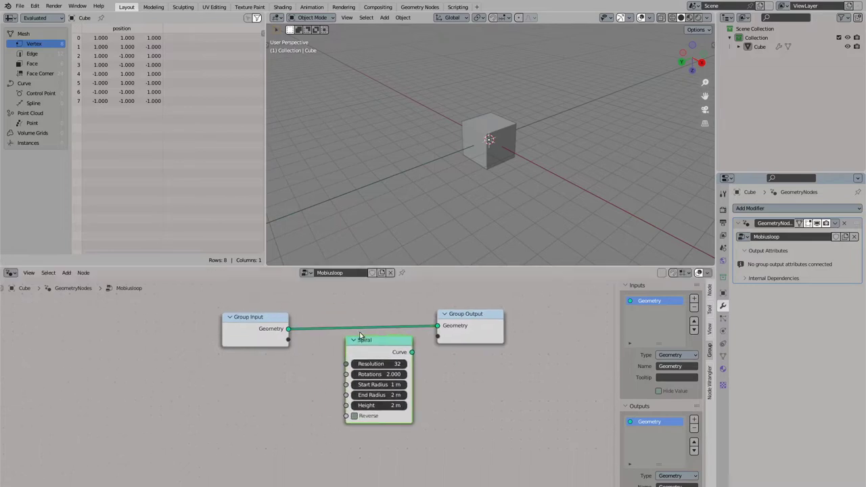
{"action": "left_click", "coordinate": [294, 345]}
{"action": "left_click_drag", "start_coordinate": [415, 336], "coordinate": [439, 328]}
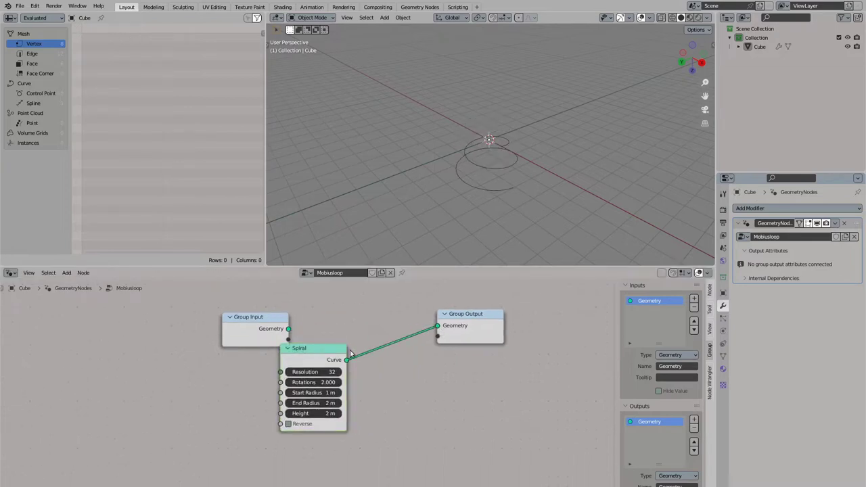
{"action": "left_click_drag", "start_coordinate": [261, 335], "coordinate": [135, 335]}
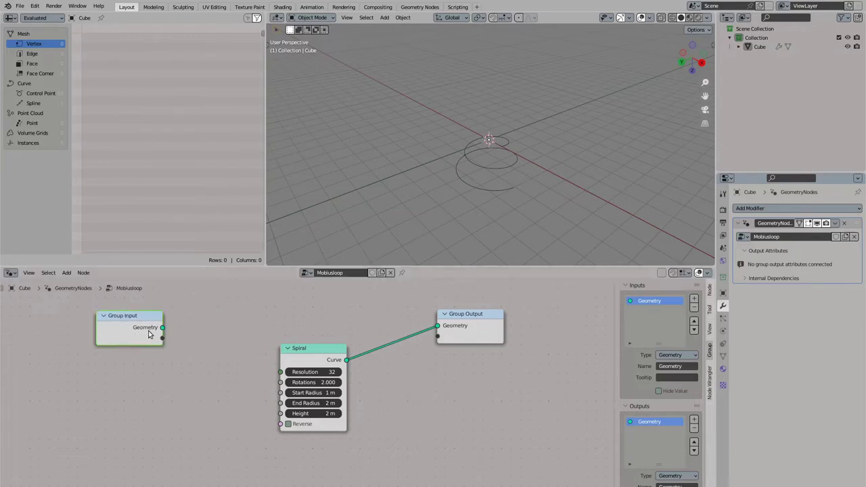
{"action": "left_click_drag", "start_coordinate": [308, 347], "coordinate": [282, 317]}
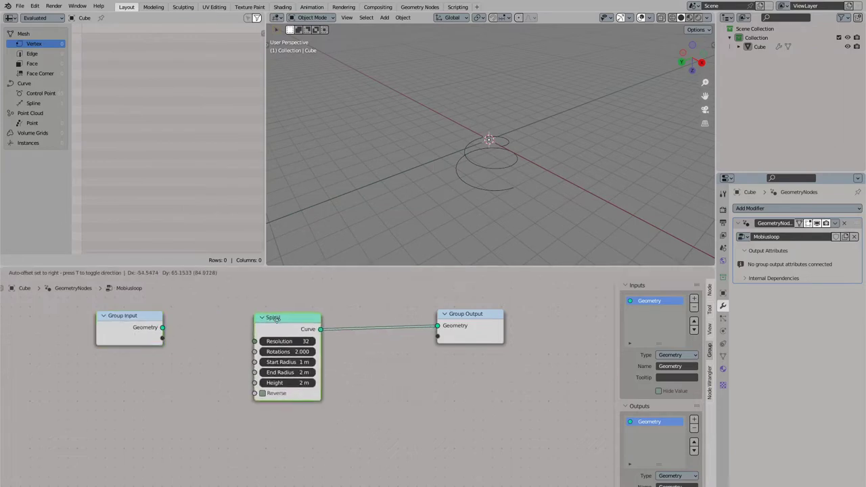
Step: Set the Spiral's end radius to 1 m, height to 0 m and rotations to 1
{"action": "left_click", "coordinate": [290, 373]}
{"action": "type", "text": "1"}
{"action": "key", "text": "Return"}
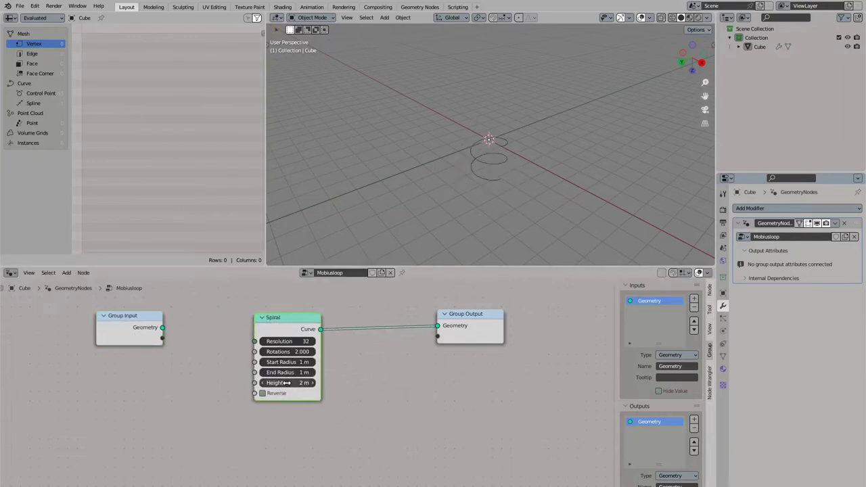
{"action": "left_click", "coordinate": [289, 383]}
{"action": "type", "text": "0"}
{"action": "key", "text": "Return"}
{"action": "left_click", "coordinate": [286, 351]}
{"action": "type", "text": "1"}
{"action": "key", "text": "Return"}
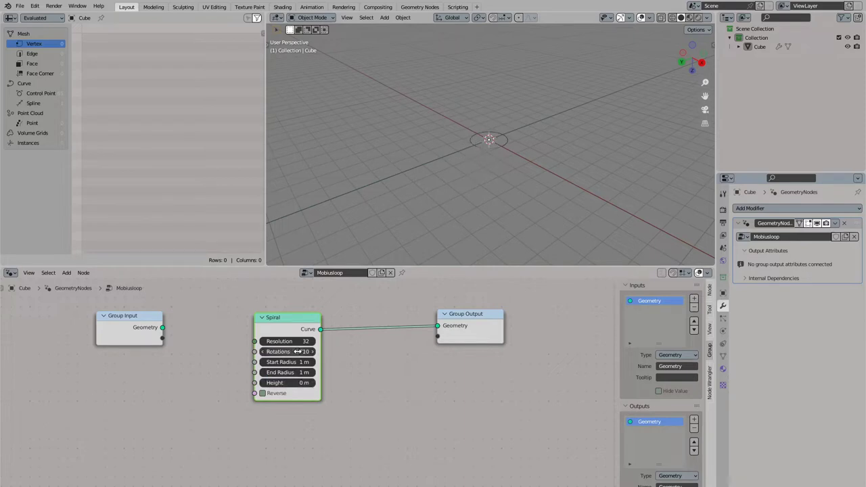
Step: Move the Group Input node farther from the Spiral and set the Spiral's resolution to 128
{"action": "middle_click_drag", "start_coordinate": [284, 351], "coordinate": [408, 366]}
{"action": "left_click_drag", "start_coordinate": [234, 344], "coordinate": [129, 342]}
{"action": "left_click", "coordinate": [400, 357]}
{"action": "type", "text": "128"}
{"action": "key", "text": "Return"}
Step: Drive the Spiral's start and end radius from one group input named Radius and set it to 10 m in the modifier
{"action": "key", "text": "shift+a"}
{"action": "left_click_drag", "start_coordinate": [377, 379], "coordinate": [180, 352]}
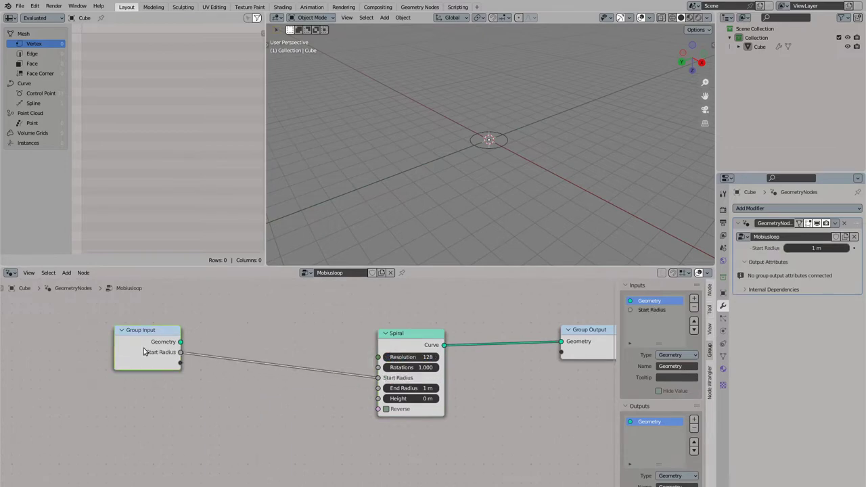
{"action": "left_click", "coordinate": [651, 310]}
{"action": "double_click", "coordinate": [662, 311]}
{"action": "type", "text": "Radiu"}
{"action": "type", "text": "s"}
{"action": "key", "text": "Return"}
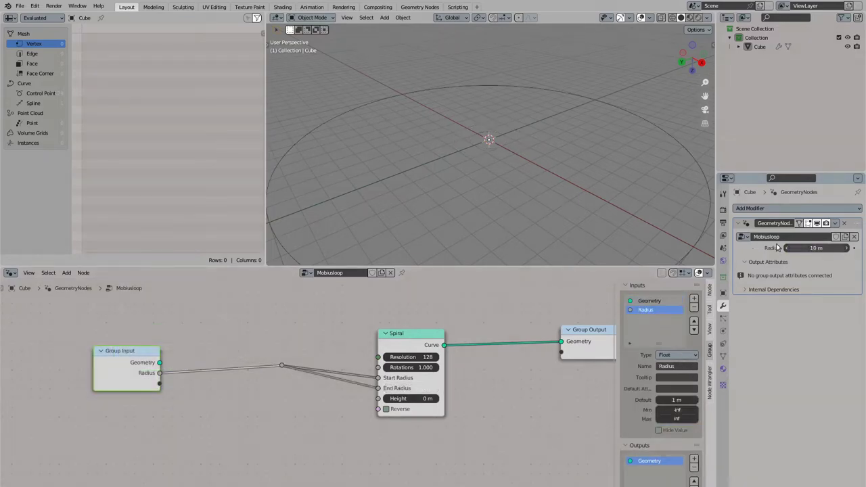
Step: Reposition the radius reroute point and move the Group Output away from the Spiral to make room for more nodes
{"action": "scroll", "coordinate": [515, 187], "scroll_direction": "down", "scroll_amount": 2}
{"action": "middle_click_drag", "start_coordinate": [502, 188], "coordinate": [498, 183]}
{"action": "middle_click_drag", "start_coordinate": [434, 332], "coordinate": [381, 307]}
{"action": "left_click", "coordinate": [226, 367]}
{"action": "key", "text": "g"}
{"action": "left_click", "coordinate": [237, 390]}
{"action": "scroll", "coordinate": [277, 362], "scroll_direction": "down", "scroll_amount": 4}
{"action": "left_click", "coordinate": [448, 330]}
{"action": "key", "text": "g"}
{"action": "left_click", "coordinate": [583, 335]}
{"action": "middle_click_drag", "start_coordinate": [424, 344], "coordinate": [475, 349]}
{"action": "key", "text": "g"}
{"action": "left_click", "coordinate": [410, 355]}
Step: Add a Curve Line node below the Spiral node
{"action": "key", "text": "shift+a"}
{"action": "type", "text": "curve lin"}
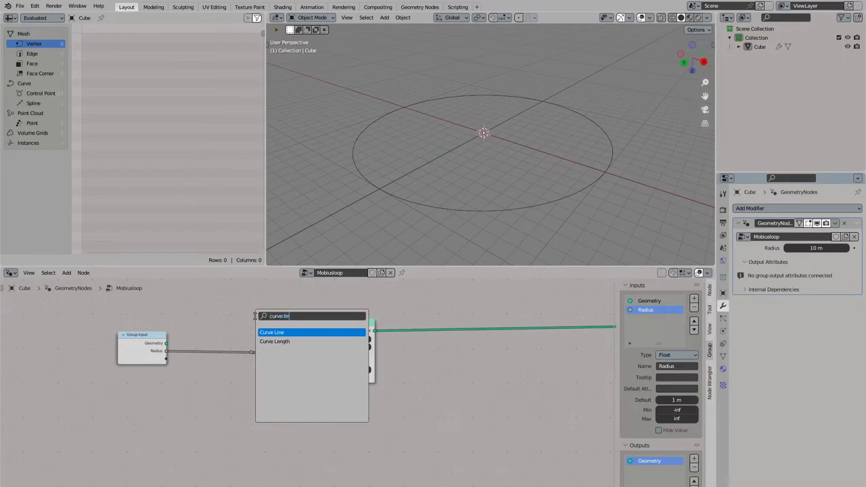
{"action": "key", "text": "Return"}
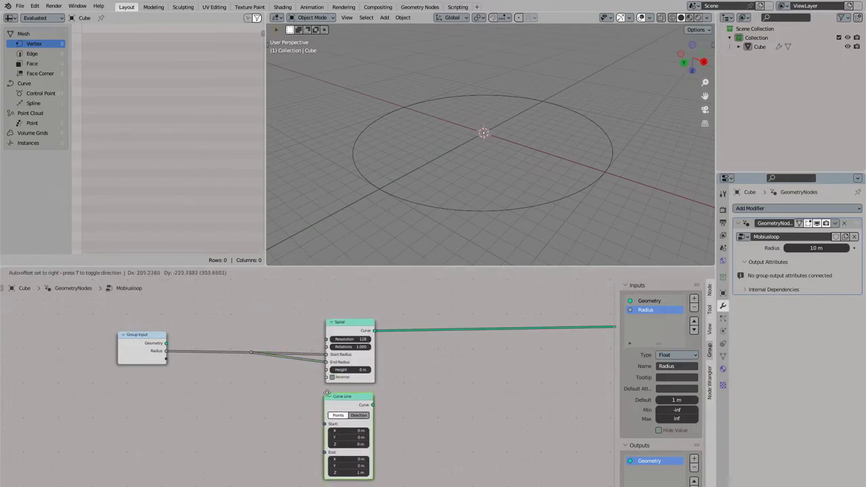
{"action": "left_click", "coordinate": [327, 395]}
Step: Insert a Curve to Mesh node before the Group Output and connect the Curve Line as its profile curve
{"action": "middle_click_drag", "start_coordinate": [368, 391], "coordinate": [331, 404]}
{"action": "type", "text": "to"}
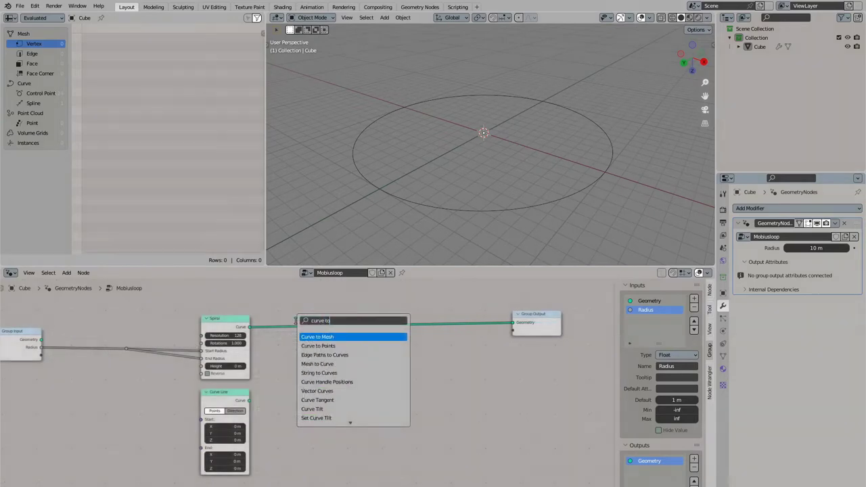
{"action": "key", "text": "Return"}
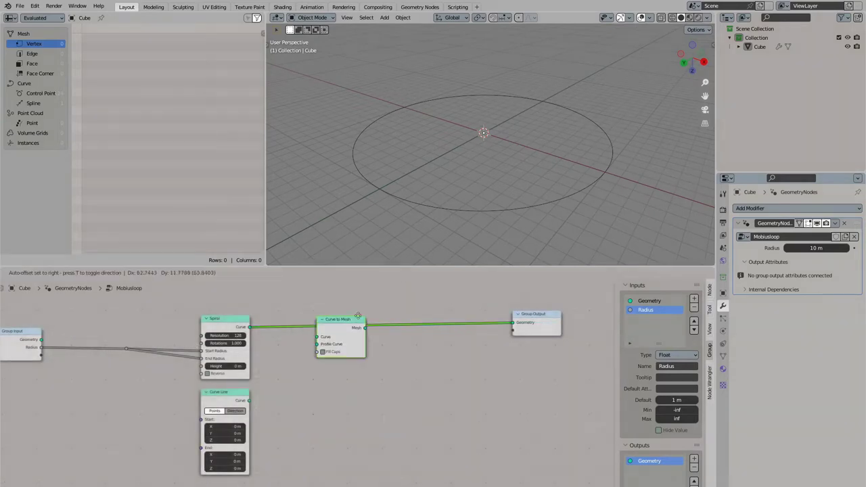
{"action": "left_click", "coordinate": [466, 311]}
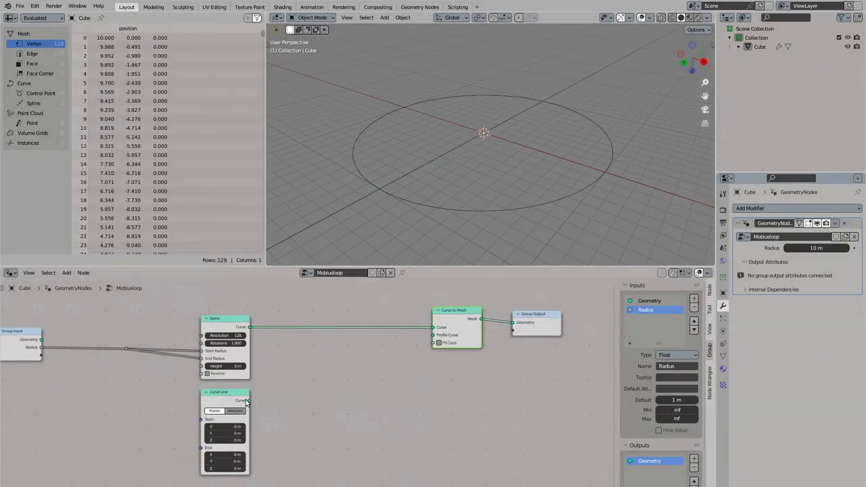
{"action": "left_click_drag", "start_coordinate": [246, 400], "coordinate": [434, 335]}
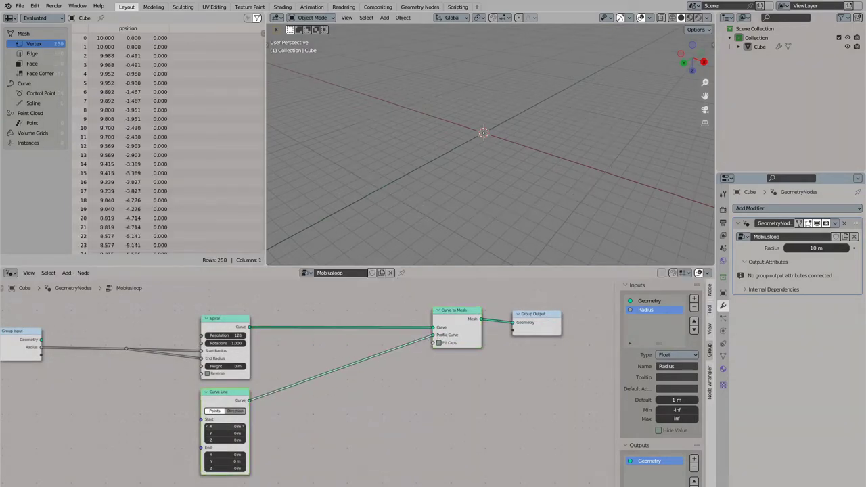
Step: Set the Curve Line's start X to -0.5 m and end X to 0.5 m
{"action": "left_click_drag", "start_coordinate": [230, 427], "coordinate": [237, 426]}
{"action": "left_click", "coordinate": [230, 427]}
{"action": "type", "text": "0.5"}
{"action": "key", "text": "Tab"}
{"action": "key", "text": "Tab"}
{"action": "key", "text": "Tab"}
{"action": "key", "text": "Tab"}
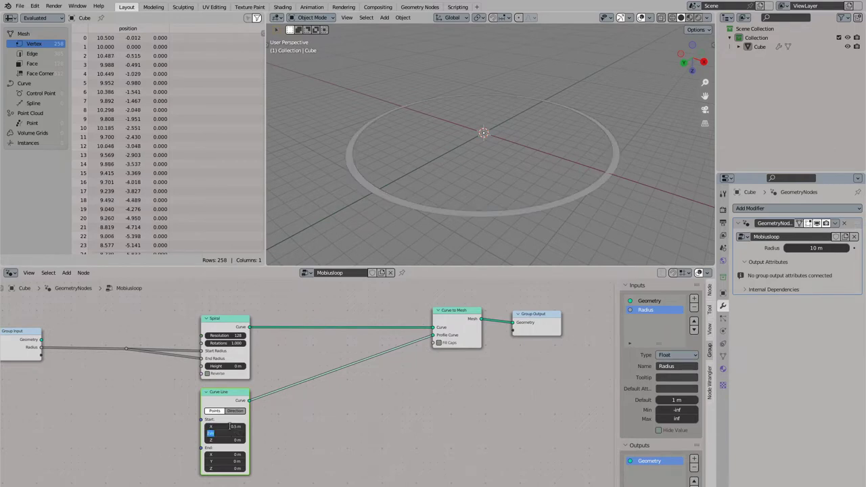
{"action": "left_click", "coordinate": [219, 454]}
{"action": "left_click", "coordinate": [222, 453]}
{"action": "type", "text": "0.5"}
{"action": "key", "text": "Return"}
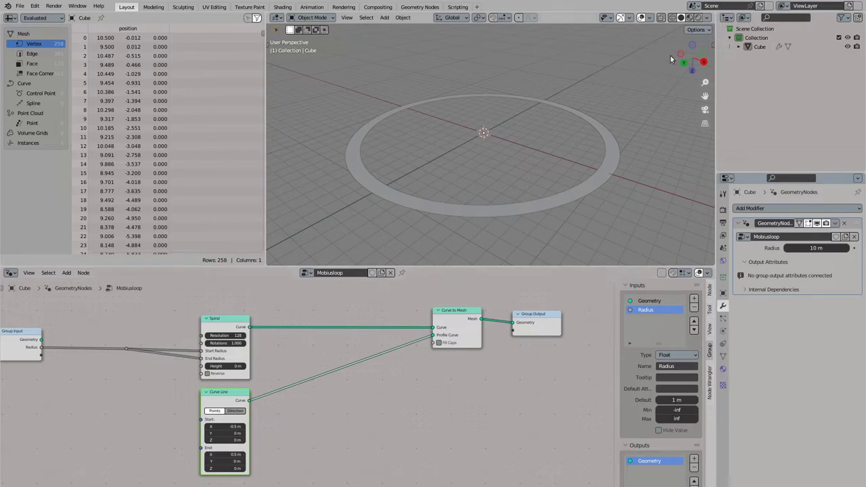
Step: Switch the 3D viewport to wireframe shading and view the ring from a higher angle
{"action": "left_click", "coordinate": [673, 19]}
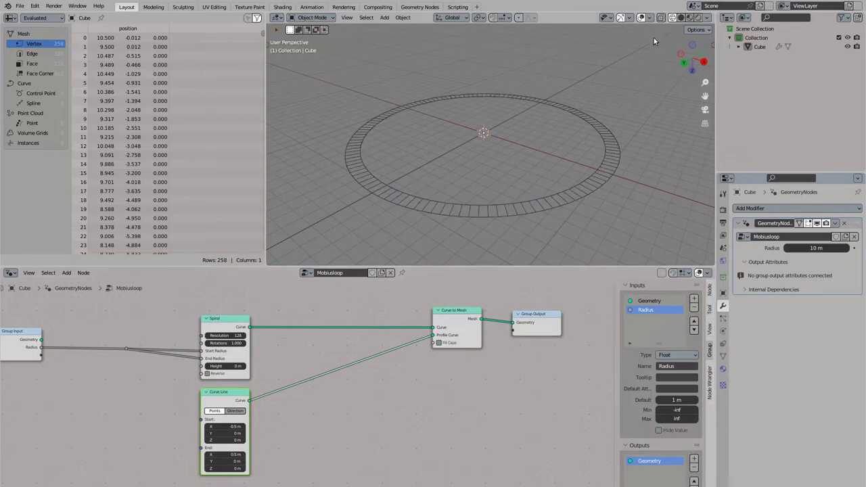
{"action": "middle_click_drag", "start_coordinate": [534, 121], "coordinate": [531, 148]}
{"action": "middle_click_drag", "start_coordinate": [355, 296], "coordinate": [349, 334]}
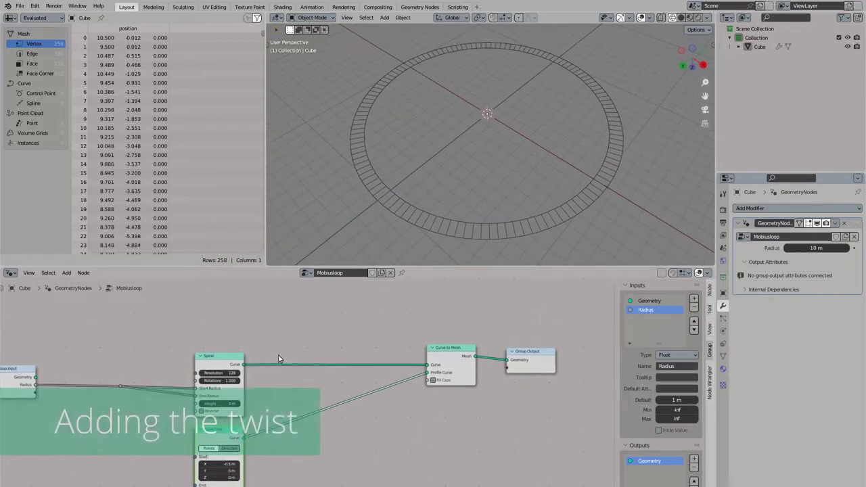
Step: Add a Set Curve Tilt node and insert it between the Spiral and Curve to Mesh
{"action": "left_click_drag", "start_coordinate": [244, 363], "coordinate": [308, 326]}
{"action": "type", "text": "c tilt"}
{"action": "key", "text": "Return"}
{"action": "left_click", "coordinate": [343, 315]}
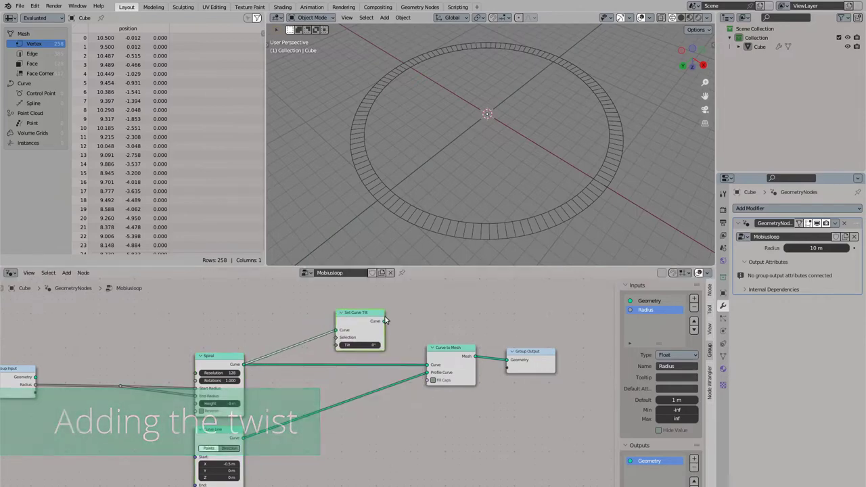
{"action": "left_click_drag", "start_coordinate": [385, 322], "coordinate": [349, 358]}
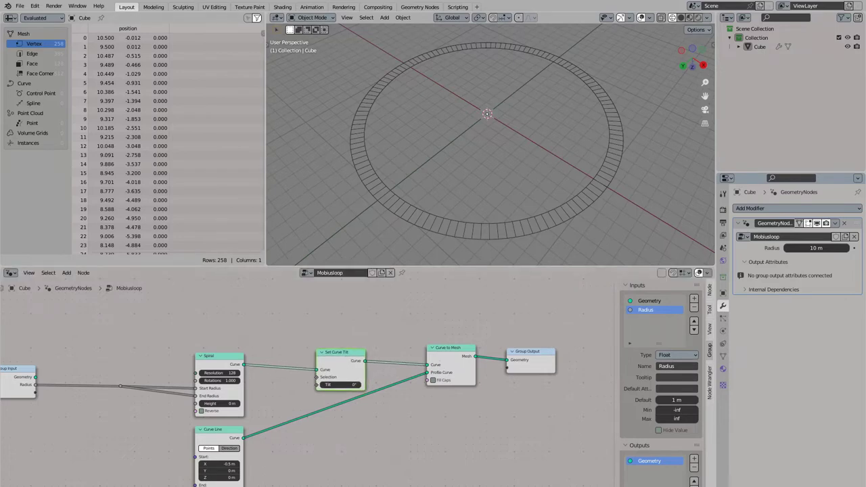
Step: Space the tilt, line and mesh nodes away from the Spiral and add a Spline Parameter node above the gap
{"action": "scroll", "coordinate": [335, 384], "scroll_direction": "down", "scroll_amount": 4}
{"action": "left_click_drag", "start_coordinate": [425, 405], "coordinate": [452, 405]}
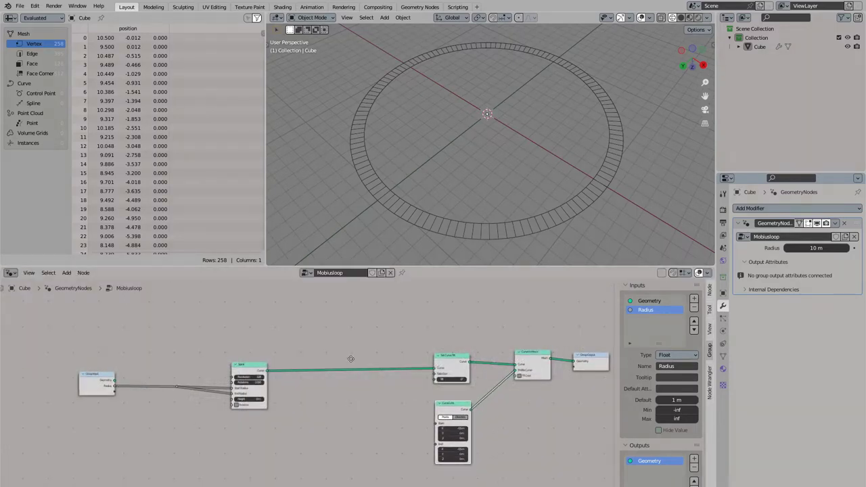
{"action": "middle_click_drag", "start_coordinate": [350, 359], "coordinate": [346, 377]}
{"action": "scroll", "coordinate": [346, 378], "scroll_direction": "up", "scroll_amount": 3}
{"action": "key", "text": "shift+a"}
{"action": "left_click", "coordinate": [322, 326]}
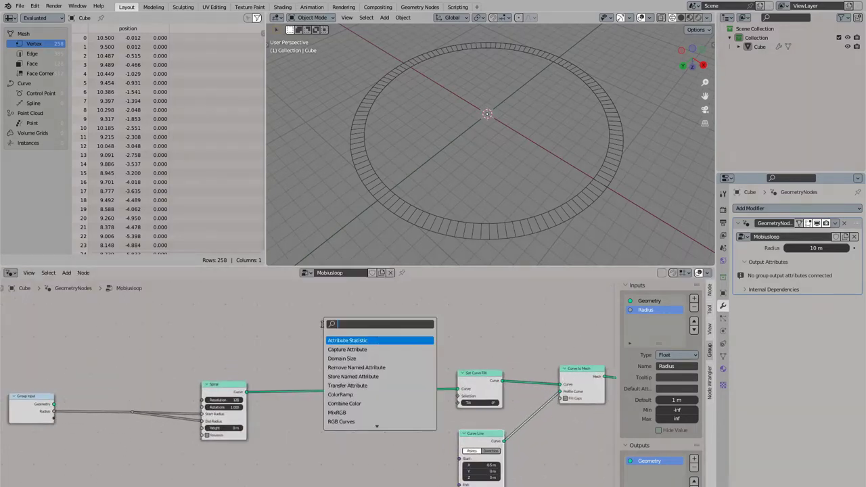
{"action": "type", "text": "spline param"}
{"action": "key", "text": "Return"}
{"action": "left_click", "coordinate": [282, 316]}
{"action": "middle_click_drag", "start_coordinate": [349, 329], "coordinate": [246, 338]}
{"action": "scroll", "coordinate": [245, 338], "scroll_direction": "up", "scroll_amount": 2}
{"action": "left_click_drag", "start_coordinate": [197, 337], "coordinate": [155, 346]}
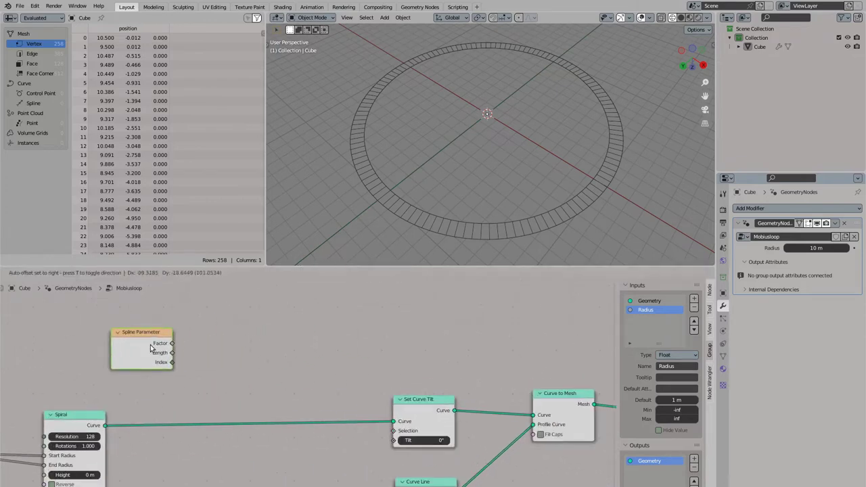
Step: Add a Multiply math node fed by the Spline Parameter factor and connect its output to the curve tilt
{"action": "key", "text": "shift+a"}
{"action": "type", "text": "mult"}
{"action": "key", "text": "Return"}
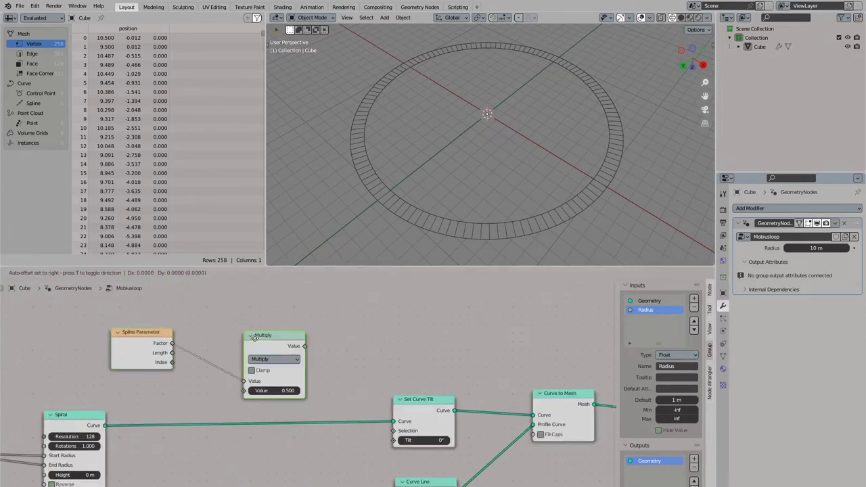
{"action": "left_click", "coordinate": [215, 311]}
{"action": "left_click_drag", "start_coordinate": [266, 319], "coordinate": [398, 443]}
Step: Set the Multiply node's second value to pi for a half twist along the curve
{"action": "middle_click_drag", "start_coordinate": [478, 212], "coordinate": [457, 180]}
{"action": "scroll", "coordinate": [454, 181], "scroll_direction": "up", "scroll_amount": 3}
{"action": "left_click", "coordinate": [241, 365]}
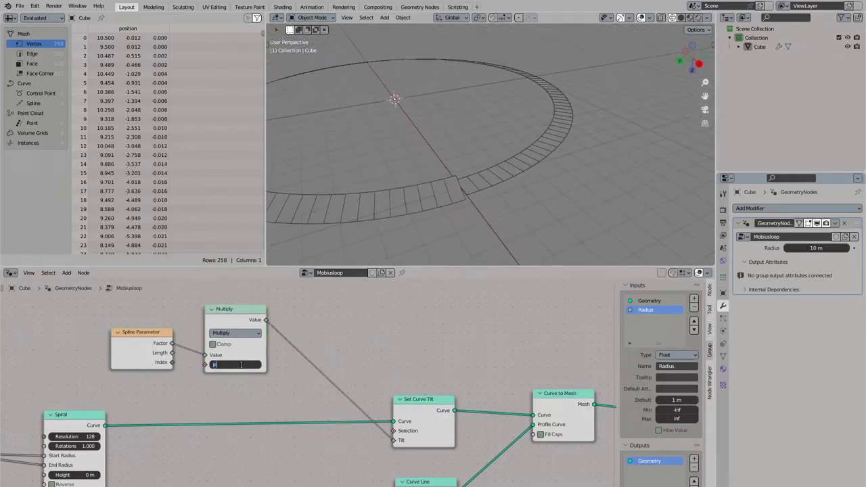
{"action": "type", "text": "pi"}
{"action": "key", "text": "Return"}
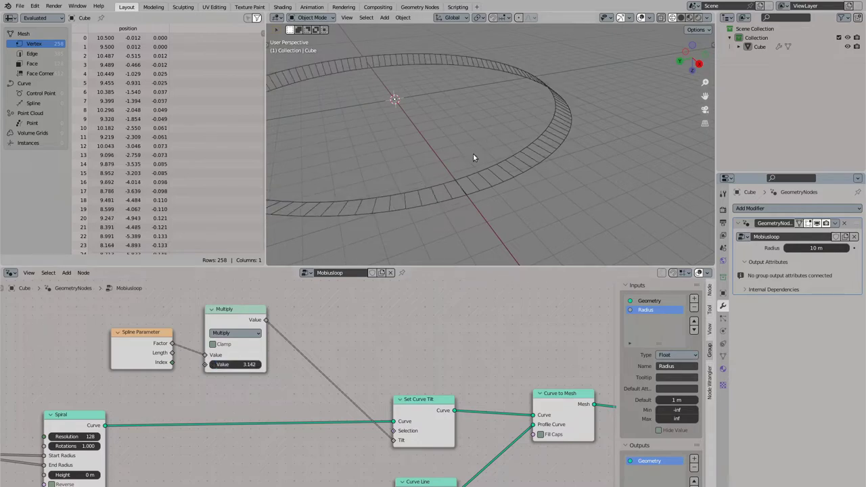
Step: Zoom in on the seam where the ring's ends meet and hide the viewport overlays
{"action": "middle_click_drag", "start_coordinate": [456, 162], "coordinate": [435, 162]}
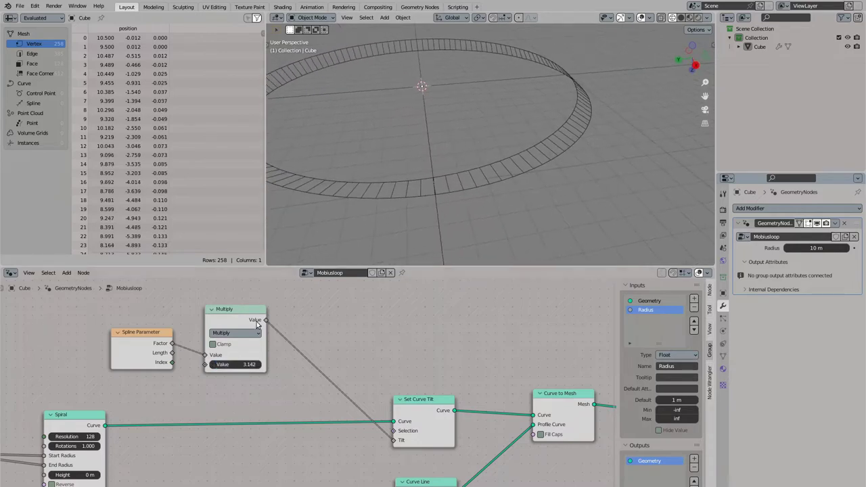
{"action": "scroll", "coordinate": [425, 201], "scroll_direction": "up", "scroll_amount": 10}
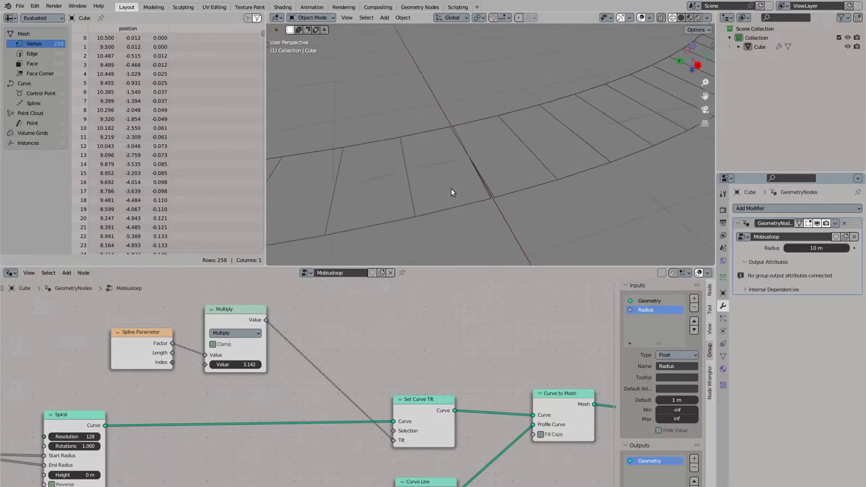
{"action": "left_click", "coordinate": [643, 19]}
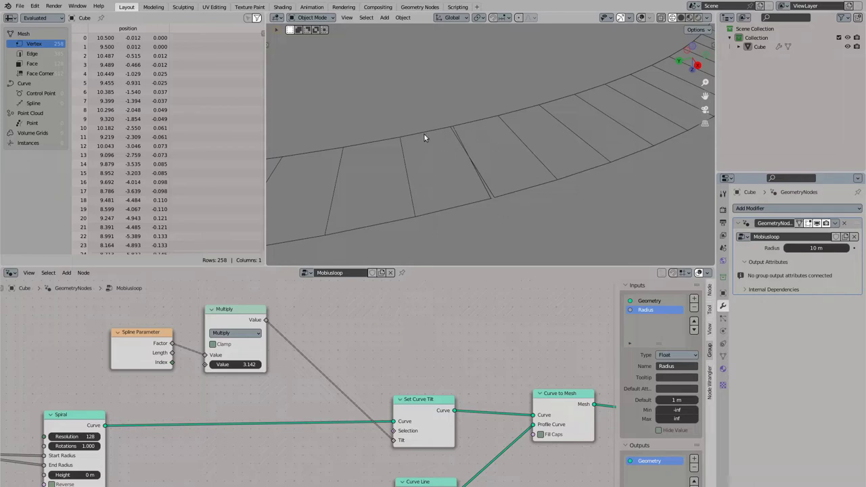
Step: Insert an Add math node between the Multiply output and the Set Curve Tilt's tilt input
{"action": "left_click_drag", "start_coordinate": [268, 324], "coordinate": [329, 313]}
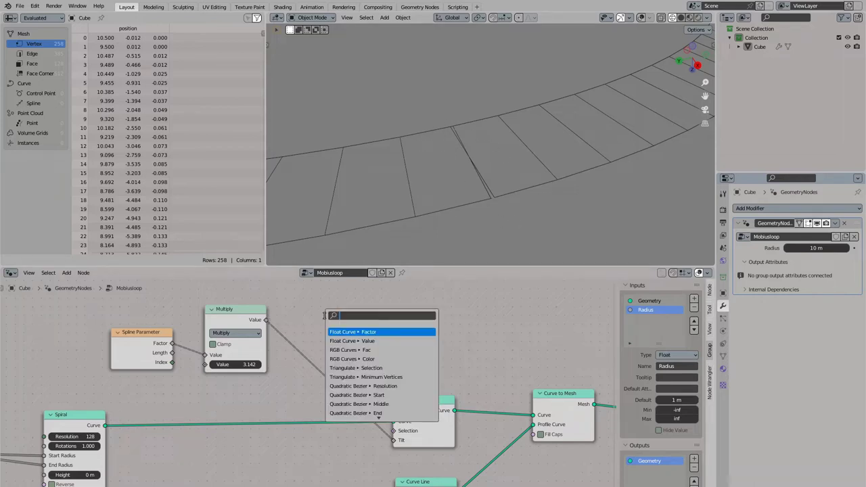
{"action": "type", "text": "add"}
{"action": "key", "text": "Return"}
{"action": "left_click", "coordinate": [325, 310]}
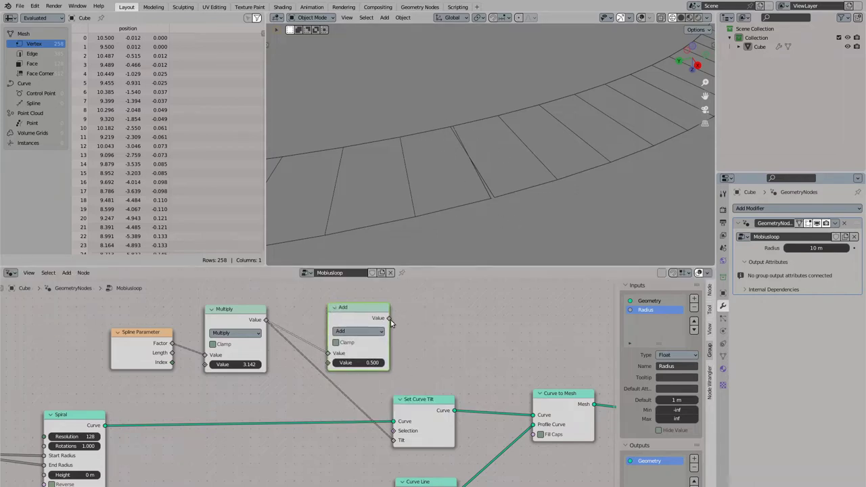
{"action": "left_click_drag", "start_coordinate": [391, 318], "coordinate": [394, 441]}
{"action": "left_click_drag", "start_coordinate": [355, 327], "coordinate": [314, 315]}
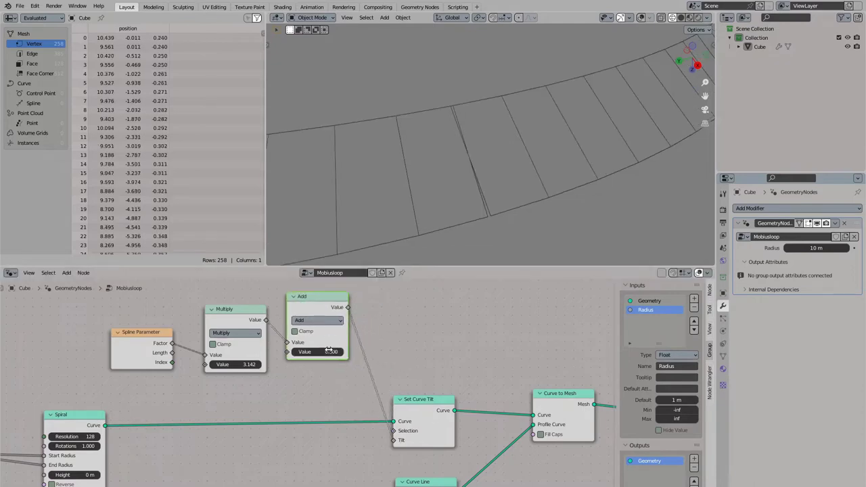
Step: Set the Add node's second value to pi/2 and check the whole twisted loop
{"action": "left_click", "coordinate": [328, 352]}
{"action": "type", "text": "pi/2"}
{"action": "key", "text": "Return"}
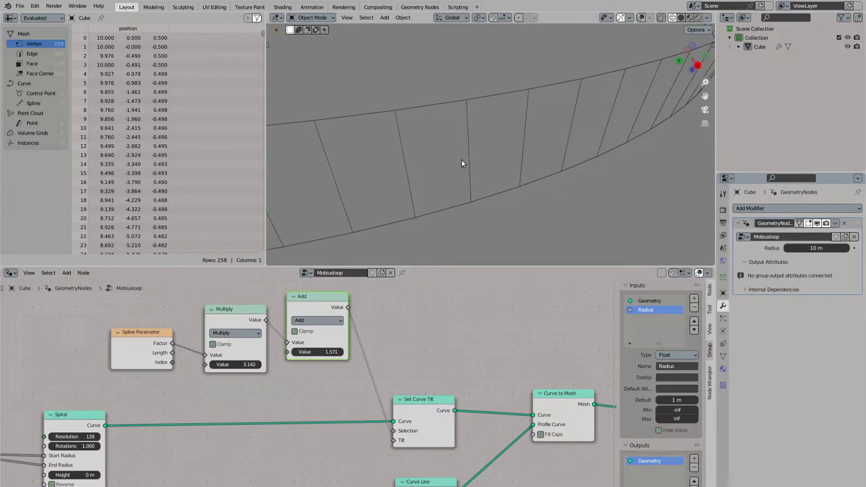
{"action": "scroll", "coordinate": [471, 203], "scroll_direction": "down", "scroll_amount": 8}
{"action": "scroll", "coordinate": [362, 339], "scroll_direction": "down", "scroll_amount": 3}
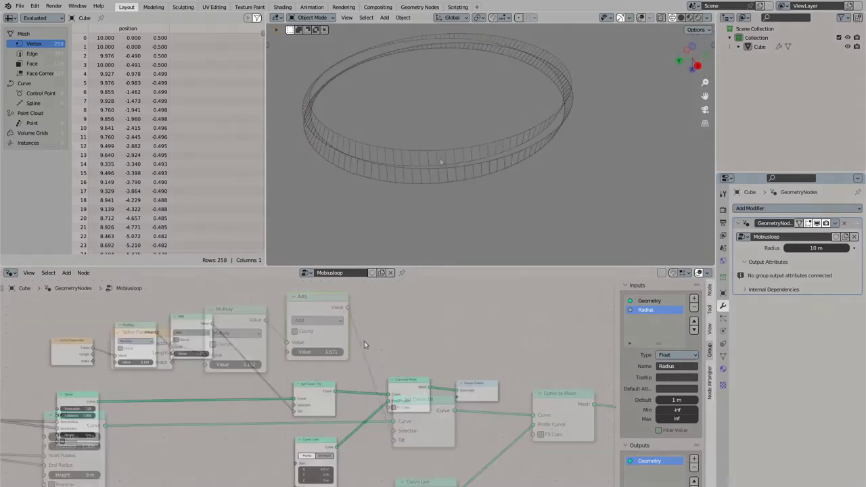
Step: Insert a Merge by Distance node between Curve to Mesh and Group Output, with Group Output moved further along
{"action": "left_click_drag", "start_coordinate": [410, 378], "coordinate": [491, 378]}
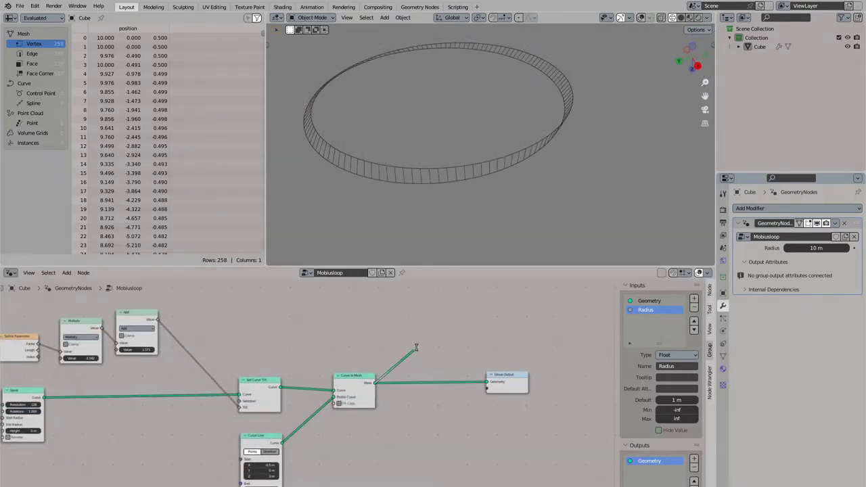
{"action": "left_click_drag", "start_coordinate": [376, 383], "coordinate": [416, 347]}
{"action": "type", "text": "merge"}
{"action": "key", "text": "Return"}
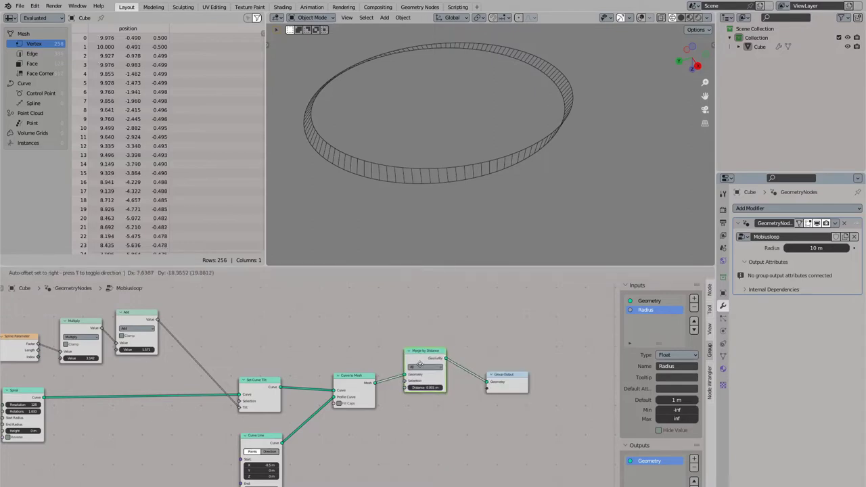
{"action": "left_click", "coordinate": [447, 372]}
{"action": "left_click_drag", "start_coordinate": [428, 398], "coordinate": [433, 373]}
{"action": "left_click_drag", "start_coordinate": [516, 381], "coordinate": [677, 362]}
Step: Insert a Resample Curve node with a count of 10 between Curve Line and the Profile Curve input of Curve to Mesh
{"action": "middle_click_drag", "start_coordinate": [676, 362], "coordinate": [536, 352]}
{"action": "scroll", "coordinate": [535, 352], "scroll_direction": "down", "scroll_amount": 3}
{"action": "middle_click_drag", "start_coordinate": [213, 388], "coordinate": [458, 352]}
{"action": "scroll", "coordinate": [194, 359], "scroll_direction": "up", "scroll_amount": 2}
{"action": "left_click_drag", "start_coordinate": [460, 384], "coordinate": [511, 329]}
{"action": "type", "text": "res"}
{"action": "key", "text": "Return"}
{"action": "left_click", "coordinate": [509, 385]}
{"action": "left_click_drag", "start_coordinate": [423, 382], "coordinate": [375, 388]}
{"action": "left_click_drag", "start_coordinate": [505, 390], "coordinate": [451, 373]}
{"action": "middle_click_drag", "start_coordinate": [406, 407], "coordinate": [361, 401]}
{"action": "scroll", "coordinate": [361, 406], "scroll_direction": "up", "scroll_amount": 4}
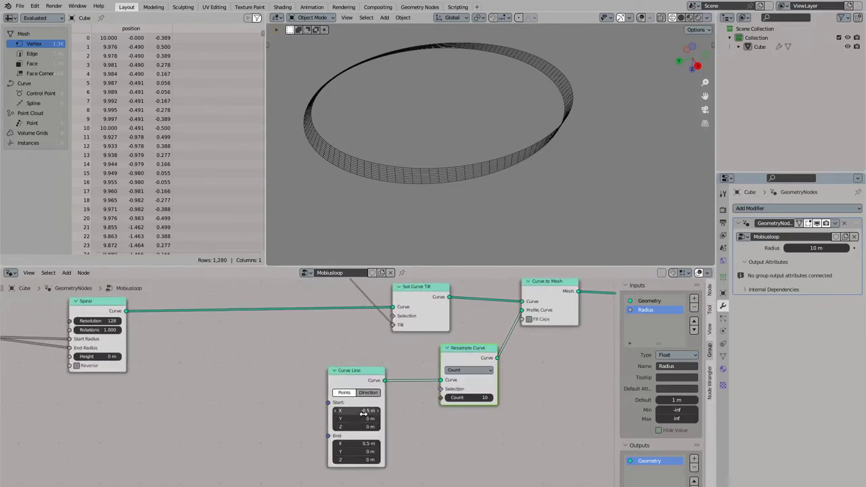
Step: Set the Curve Line's start X to -2 m and its end X to 2 m
{"action": "left_click_drag", "start_coordinate": [365, 410], "coordinate": [306, 411]}
{"action": "left_click", "coordinate": [368, 412]}
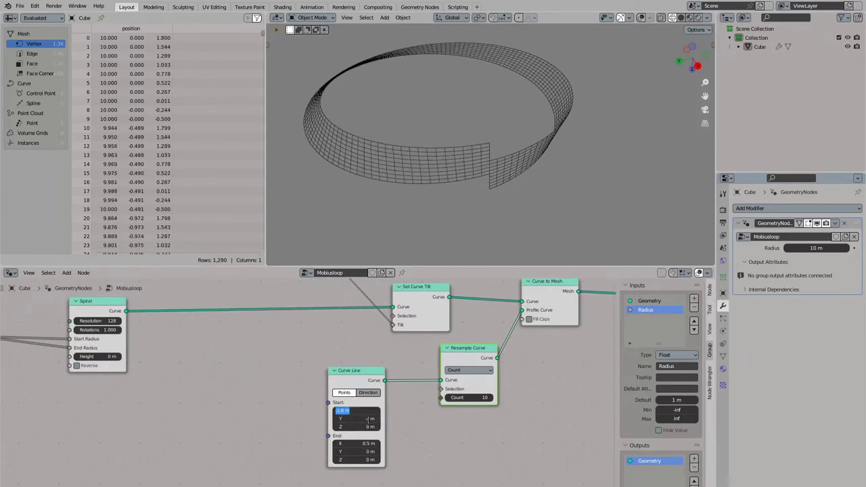
{"action": "type", "text": "-2"}
{"action": "key", "text": "Tab"}
{"action": "key", "text": "Tab"}
{"action": "key", "text": "Tab"}
{"action": "type", "text": "2"}
{"action": "key", "text": "Return"}
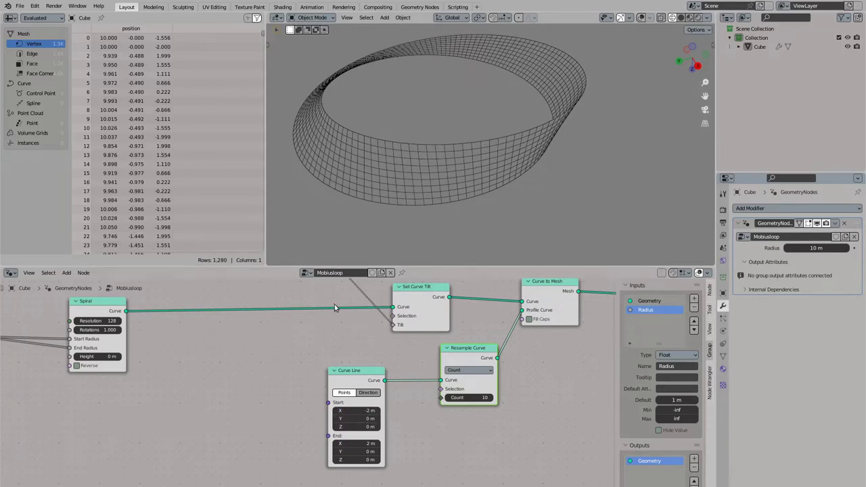
Step: Expose the Combine XYZ node's X value as a group input and name it Width
{"action": "key", "text": "Home"}
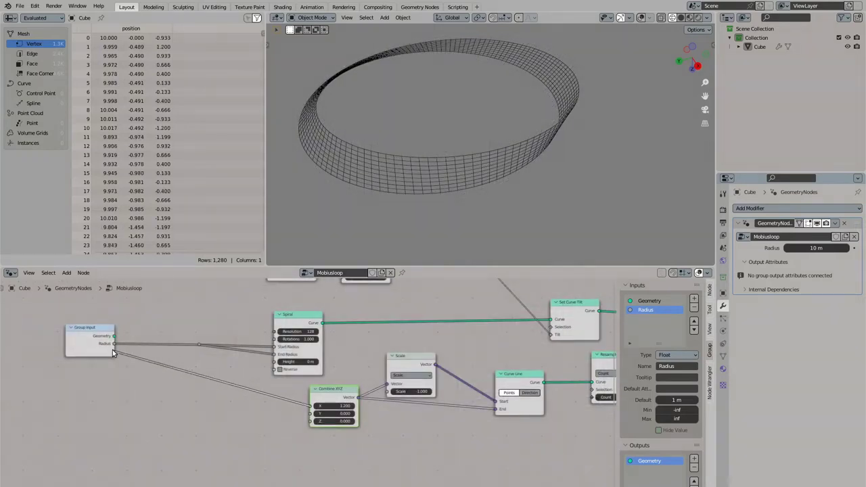
{"action": "left_click_drag", "start_coordinate": [113, 352], "coordinate": [112, 352]}
{"action": "left_click", "coordinate": [666, 318]}
{"action": "type", "text": "Width"}
{"action": "key", "text": "Return"}
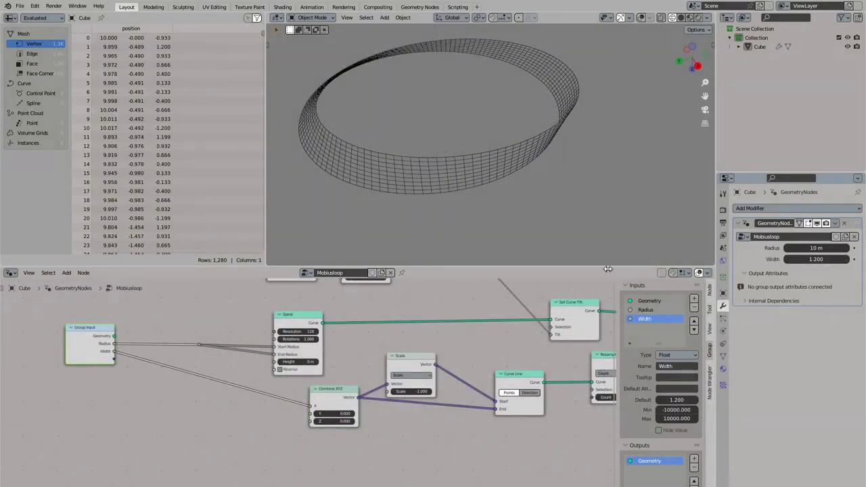
Step: Show the viewport overlays again and enable the face orientation display
{"action": "middle_click_drag", "start_coordinate": [566, 221], "coordinate": [538, 169]}
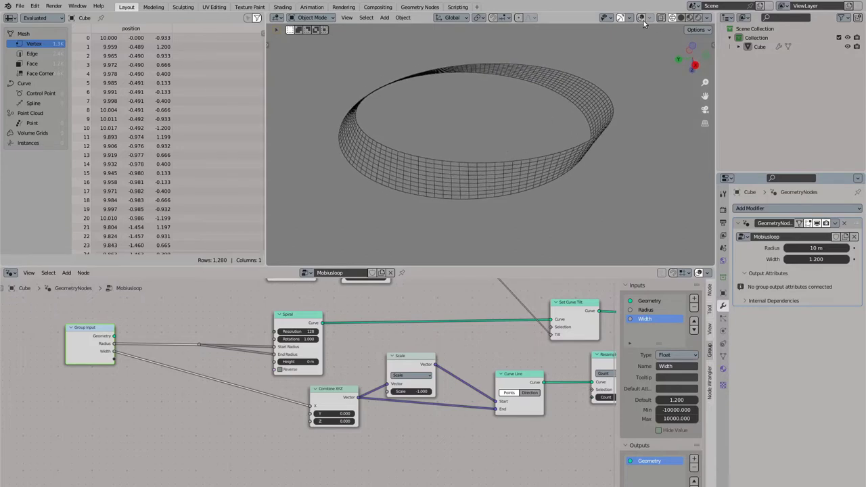
{"action": "left_click", "coordinate": [642, 19]}
{"action": "left_click", "coordinate": [649, 18]}
{"action": "left_click", "coordinate": [612, 180]}
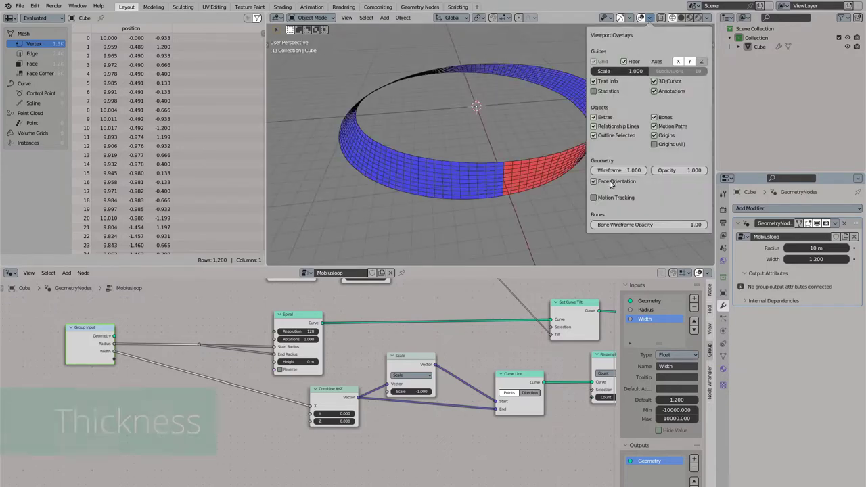
{"action": "mouse_move", "coordinate": [482, 154]}
{"action": "middle_mouse_down"}
{"action": "mouse_move", "coordinate": [566, 165]}
{"action": "mouse_move", "coordinate": [639, 144]}
{"action": "mouse_move", "coordinate": [470, 162]}
{"action": "mouse_move", "coordinate": [480, 160]}
{"action": "middle_mouse_up"}
Step: Insert an Extrude Mesh node between Merge by Distance and Group Output and disable its Individual option
{"action": "middle_click_drag", "start_coordinate": [575, 337], "coordinate": [399, 368]}
{"action": "scroll", "coordinate": [478, 369], "scroll_direction": "down", "scroll_amount": 5}
{"action": "middle_click_drag", "start_coordinate": [595, 323], "coordinate": [333, 296]}
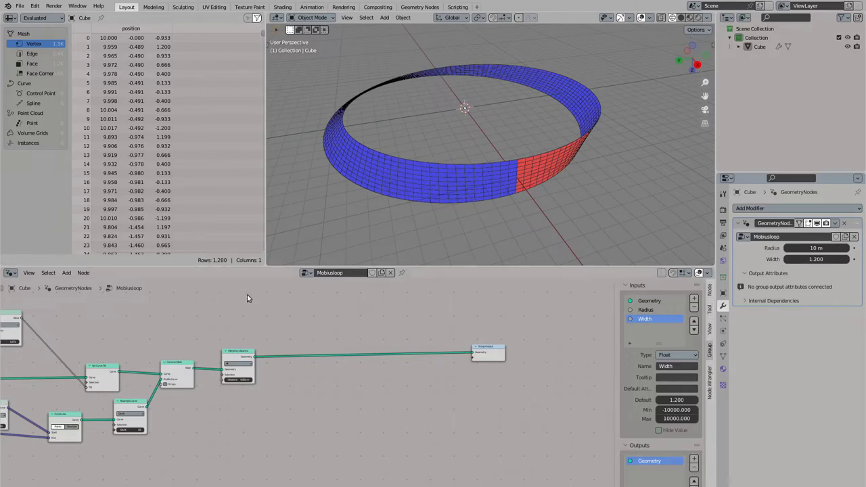
{"action": "left_click_drag", "start_coordinate": [254, 358], "coordinate": [298, 311]}
{"action": "type", "text": "extru"}
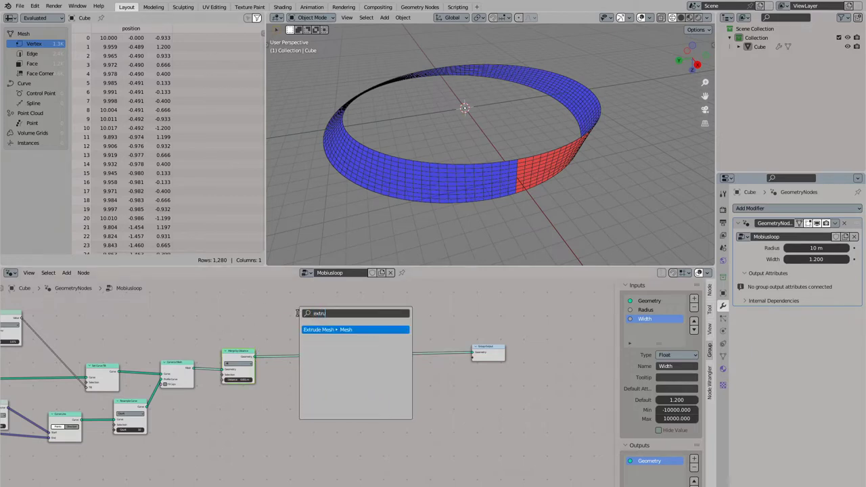
{"action": "key", "text": "Return"}
{"action": "left_click", "coordinate": [297, 313]}
{"action": "scroll", "coordinate": [369, 346], "scroll_direction": "up", "scroll_amount": 2}
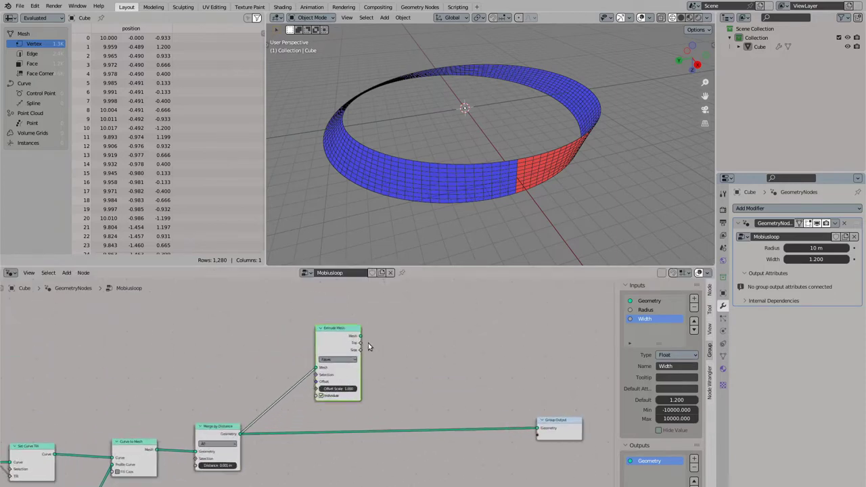
{"action": "left_click_drag", "start_coordinate": [360, 336], "coordinate": [539, 428]}
{"action": "left_click", "coordinate": [325, 398]}
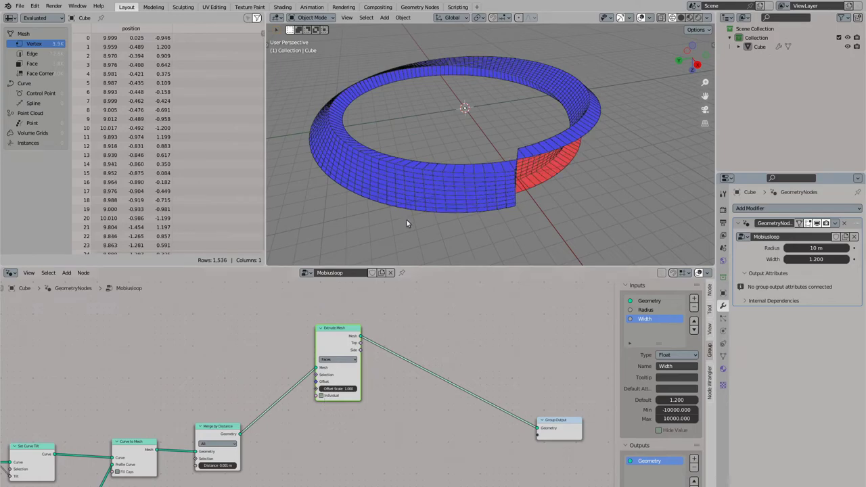
Step: Compare the extruded loop's seam with the Merge by Distance node muted and unmuted
{"action": "middle_click_drag", "start_coordinate": [425, 192], "coordinate": [426, 245]}
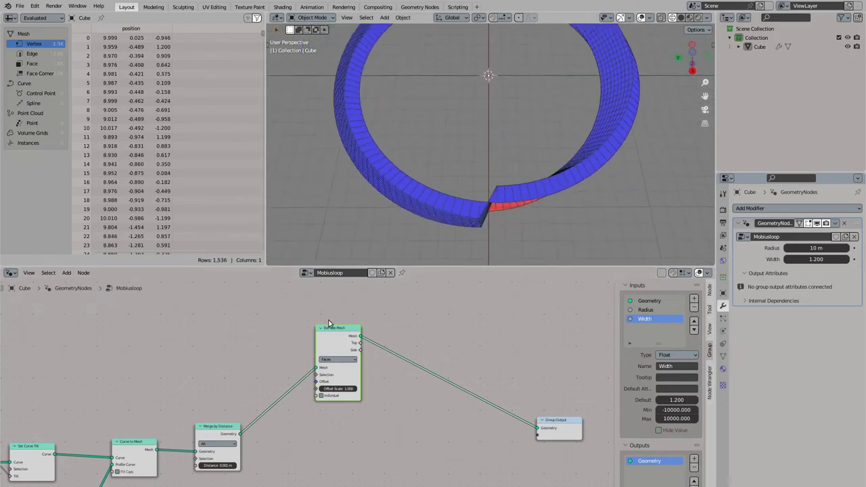
{"action": "key", "text": "m"}
{"action": "key", "text": "m"}
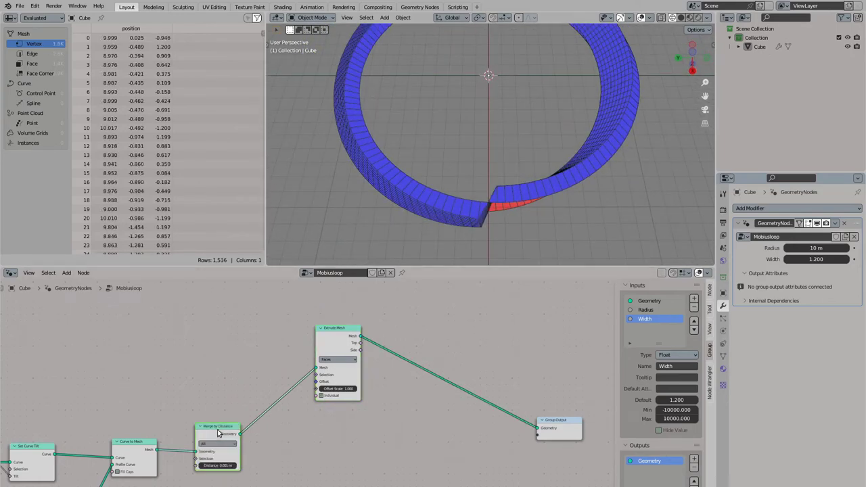
{"action": "key", "text": "m"}
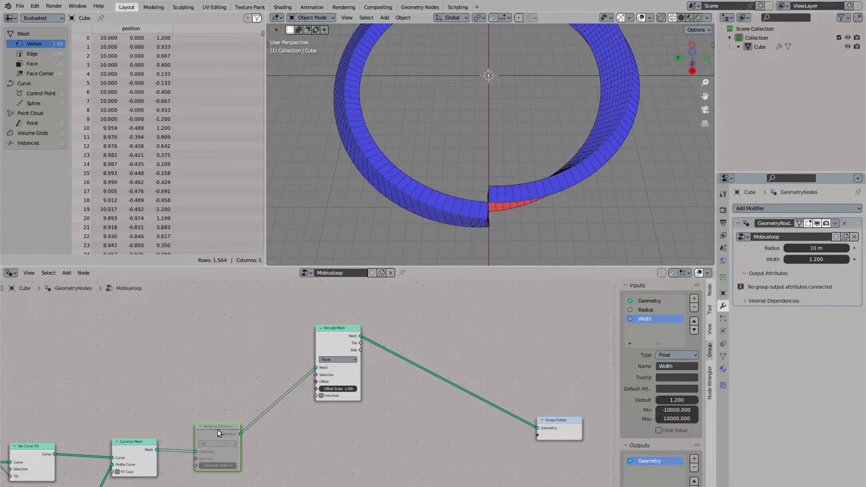
{"action": "key", "text": "m"}
{"action": "key", "text": "m"}
Step: Feed Curve to Mesh directly into Extrude Mesh and delete the Merge by Distance node
{"action": "left_click_drag", "start_coordinate": [162, 449], "coordinate": [316, 358]}
{"action": "left_click", "coordinate": [215, 437]}
{"action": "key", "text": "x"}
Step: Set the Extrude Mesh node's offset scale to 0.7 while viewing the seam up close
{"action": "middle_click_drag", "start_coordinate": [393, 199], "coordinate": [445, 174]}
{"action": "scroll", "coordinate": [433, 195], "scroll_direction": "up", "scroll_amount": 3}
{"action": "middle_click_drag", "start_coordinate": [501, 183], "coordinate": [473, 177], "text": "shift"}
{"action": "mouse_move", "coordinate": [334, 413]}
{"action": "left_mouse_down"}
{"action": "mouse_move", "coordinate": [293, 413]}
{"action": "mouse_move", "coordinate": [332, 413]}
{"action": "left_mouse_up"}
{"action": "middle_click_drag", "start_coordinate": [247, 395], "coordinate": [281, 362]}
{"action": "left_click_drag", "start_coordinate": [342, 338], "coordinate": [345, 337]}
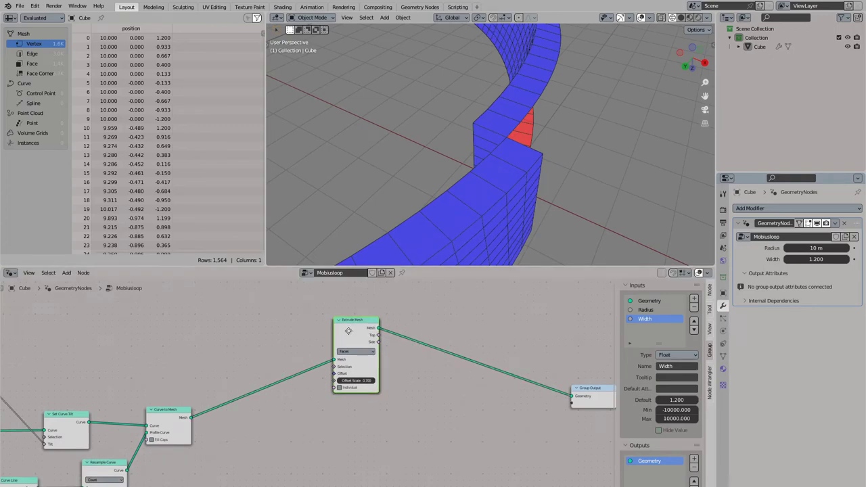
Step: Duplicate the Extrude Mesh node below the original and feed the Curve to Mesh output into the copy
{"action": "key", "text": "shift+d"}
{"action": "left_click", "coordinate": [340, 440]}
{"action": "left_click_drag", "start_coordinate": [193, 418], "coordinate": [333, 469]}
Step: Add a Value node and set it to 0.5
{"action": "key", "text": "shift+a"}
{"action": "type", "text": "value"}
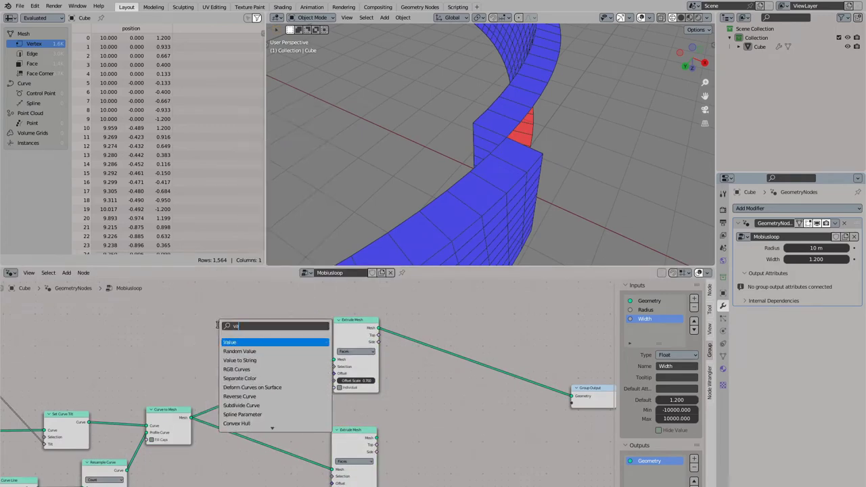
{"action": "key", "text": "Return"}
{"action": "left_click", "coordinate": [208, 344]}
{"action": "type", "text": ".1"}
{"action": "key", "text": "Return"}
{"action": "left_click", "coordinate": [201, 344]}
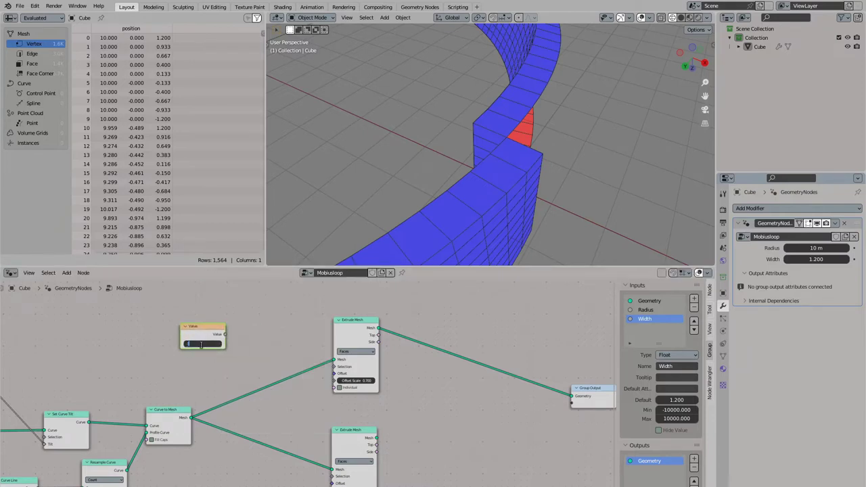
{"action": "type", "text": "/2"}
{"action": "key", "text": "Return"}
Step: Add a Multiply math node after the Value node and set its second value to -1
{"action": "left_click_drag", "start_coordinate": [226, 334], "coordinate": [261, 340]}
{"action": "type", "text": "mult"}
{"action": "key", "text": "Return"}
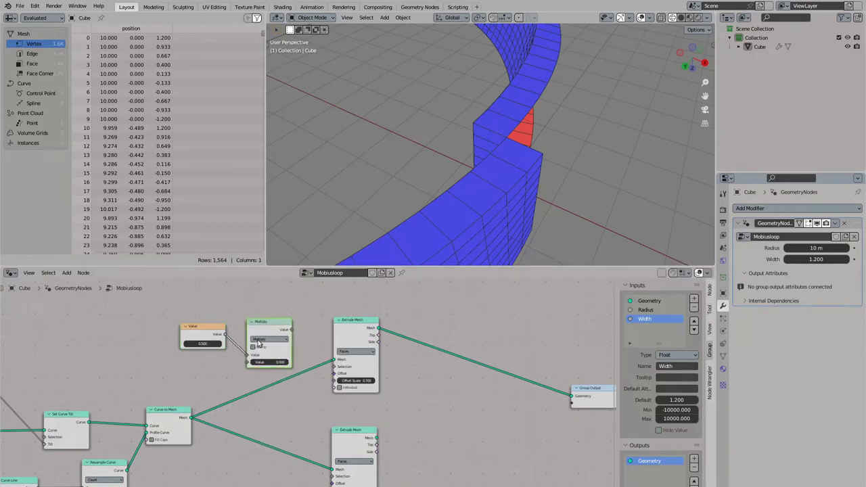
{"action": "left_click", "coordinate": [276, 362]}
Step: Drive the first Extrude Mesh's offset scale with the Value node and the second one's with the Multiply output
{"action": "left_click_drag", "start_coordinate": [269, 331], "coordinate": [268, 469]}
{"action": "left_click_drag", "start_coordinate": [207, 335], "coordinate": [334, 381]}
{"action": "middle_click_drag", "start_coordinate": [287, 466], "coordinate": [283, 430]}
{"action": "left_click_drag", "start_coordinate": [284, 430], "coordinate": [335, 457]}
Step: Combine both Extrude Mesh outputs in a Join Geometry node that feeds Group Output
{"action": "middle_click_drag", "start_coordinate": [385, 371], "coordinate": [295, 401]}
{"action": "left_click_drag", "start_coordinate": [282, 325], "coordinate": [341, 405]}
{"action": "type", "text": "join"}
{"action": "key", "text": "Return"}
{"action": "left_click", "coordinate": [342, 394]}
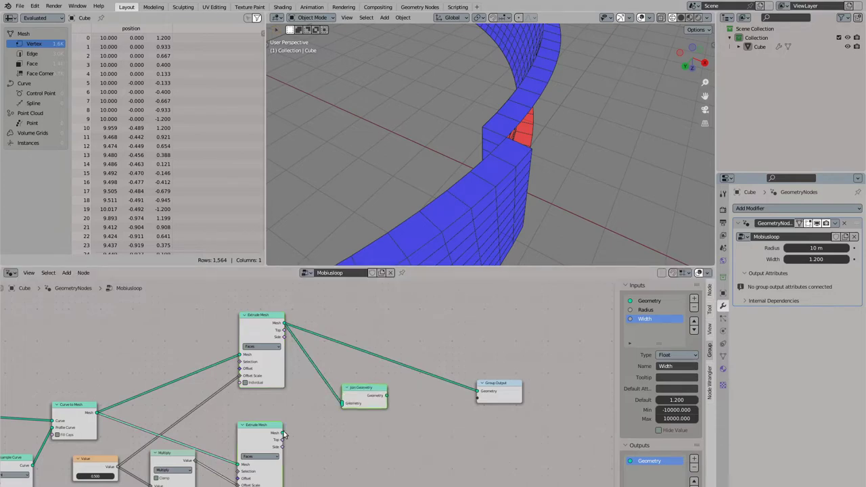
{"action": "left_click_drag", "start_coordinate": [284, 432], "coordinate": [478, 391]}
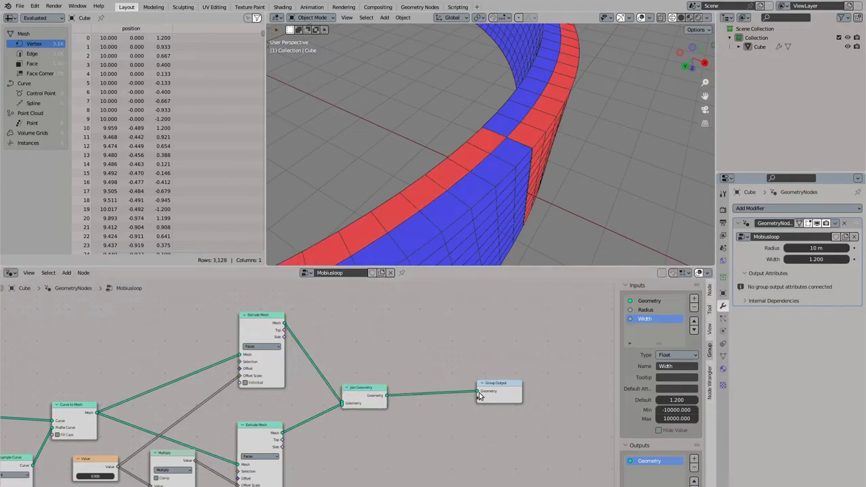
Step: Space out the Extrude Mesh, Join Geometry and Group Output nodes to make room in the node tree
{"action": "middle_click_drag", "start_coordinate": [318, 399], "coordinate": [331, 372]}
{"action": "left_click_drag", "start_coordinate": [535, 398], "coordinate": [382, 377]}
{"action": "key", "text": "g"}
{"action": "left_click", "coordinate": [440, 383]}
{"action": "left_click_drag", "start_coordinate": [273, 408], "coordinate": [336, 397]}
{"action": "left_click_drag", "start_coordinate": [262, 309], "coordinate": [302, 306]}
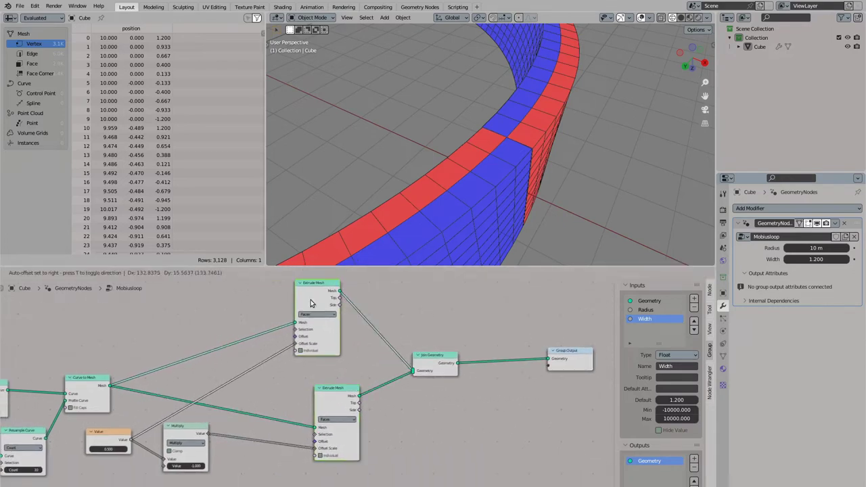
Step: Insert a Flip Faces node between Curve to Mesh and the second Extrude Mesh
{"action": "left_click_drag", "start_coordinate": [110, 386], "coordinate": [212, 389]}
{"action": "type", "text": "flip"}
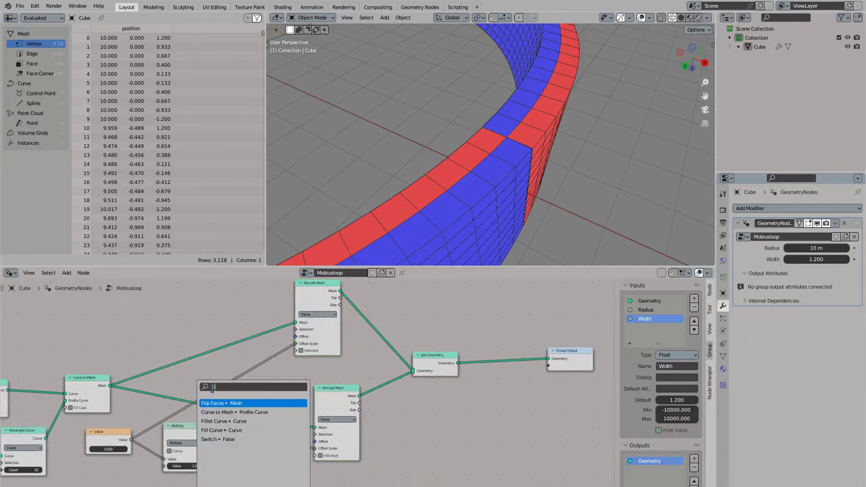
{"action": "key", "text": "Return"}
{"action": "left_click", "coordinate": [286, 408]}
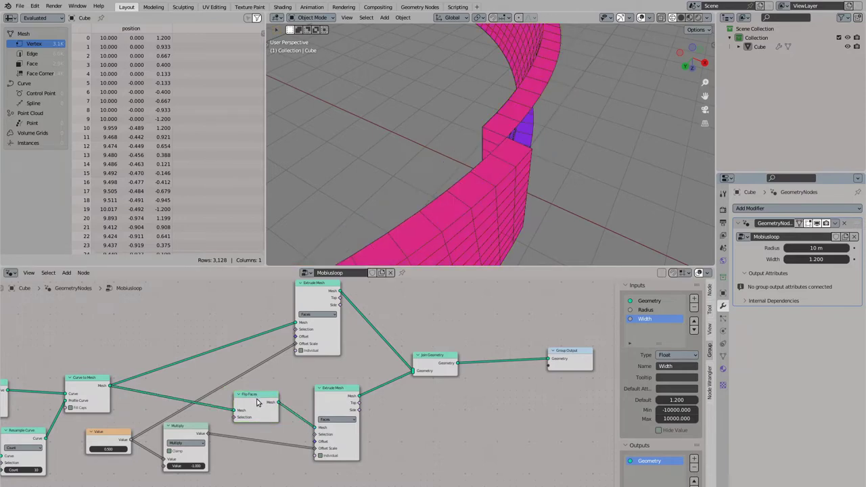
Step: Relocate the Flip Faces node so it sits between the second Extrude Mesh and Join Geometry
{"action": "left_click_drag", "start_coordinate": [256, 399], "coordinate": [206, 387]}
{"action": "key", "text": "ctrl+z"}
{"action": "key", "text": "ctrl+z"}
{"action": "left_click_drag", "start_coordinate": [247, 406], "coordinate": [419, 422]}
{"action": "right_click_drag", "start_coordinate": [377, 425], "coordinate": [362, 411], "text": "ctrl"}
{"action": "left_click_drag", "start_coordinate": [353, 398], "coordinate": [387, 412]}
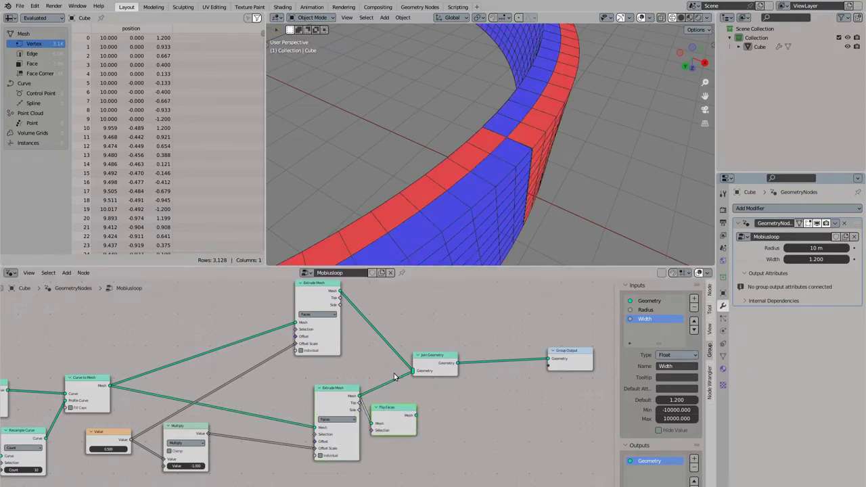
{"action": "right_click_drag", "start_coordinate": [394, 374], "coordinate": [406, 387], "text": "ctrl"}
{"action": "left_click_drag", "start_coordinate": [416, 416], "coordinate": [414, 373]}
{"action": "left_click_drag", "start_coordinate": [320, 401], "coordinate": [272, 401]}
Step: Reduce the loop's thickness by setting the Value node to 0.13
{"action": "middle_click_drag", "start_coordinate": [390, 249], "coordinate": [472, 194]}
{"action": "scroll", "coordinate": [406, 207], "scroll_direction": "up", "scroll_amount": 3}
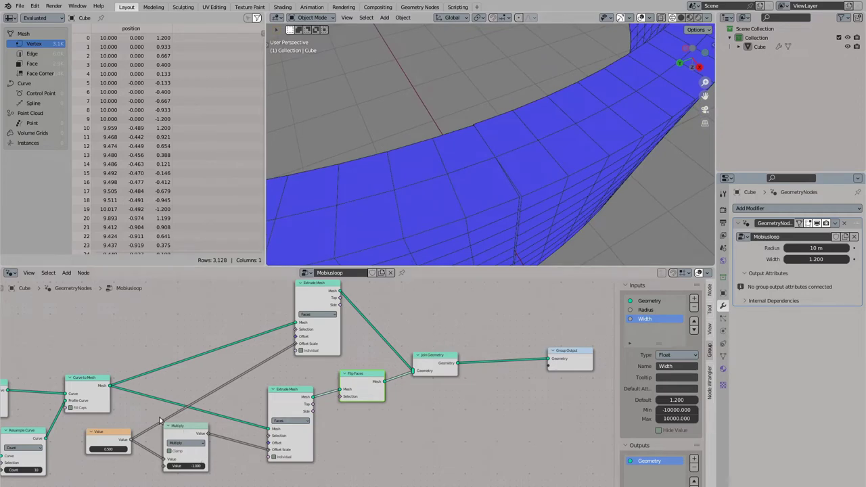
{"action": "left_click_drag", "start_coordinate": [110, 449], "coordinate": [84, 449]}
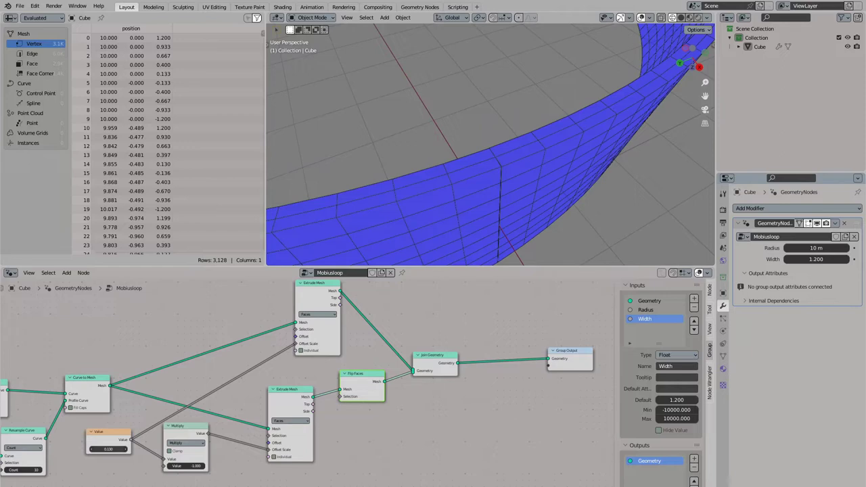
Step: Insert a Merge by Distance node between Join Geometry and Group Output and set its distance to 0.1 m
{"action": "middle_click_drag", "start_coordinate": [460, 364], "coordinate": [367, 383]}
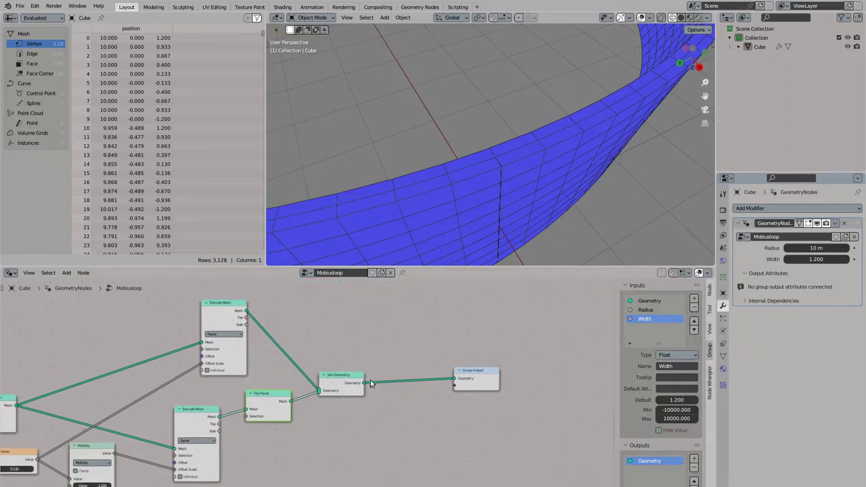
{"action": "left_click_drag", "start_coordinate": [363, 383], "coordinate": [425, 348]}
{"action": "type", "text": "merge"}
{"action": "key", "text": "Return"}
{"action": "left_click", "coordinate": [382, 343]}
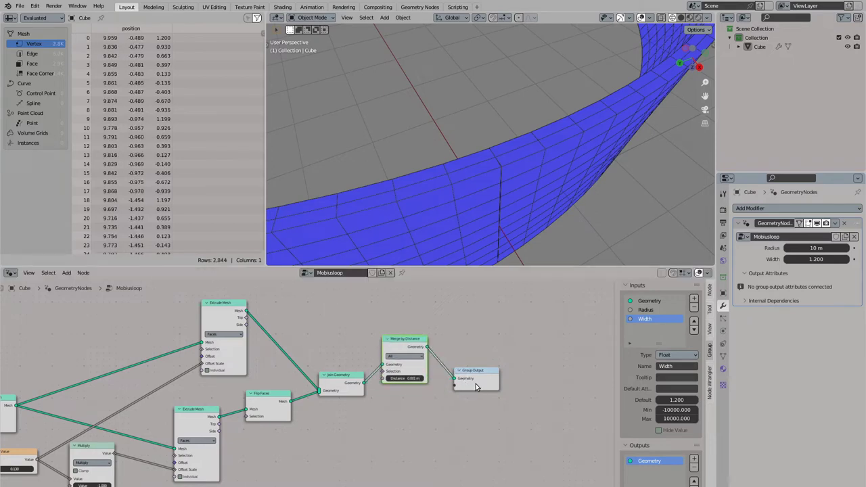
{"action": "left_click_drag", "start_coordinate": [405, 380], "coordinate": [405, 380]}
Step: Examine the faces inside the loop at the seam with the face orientation overlay off and on
{"action": "middle_click_drag", "start_coordinate": [516, 183], "coordinate": [445, 196]}
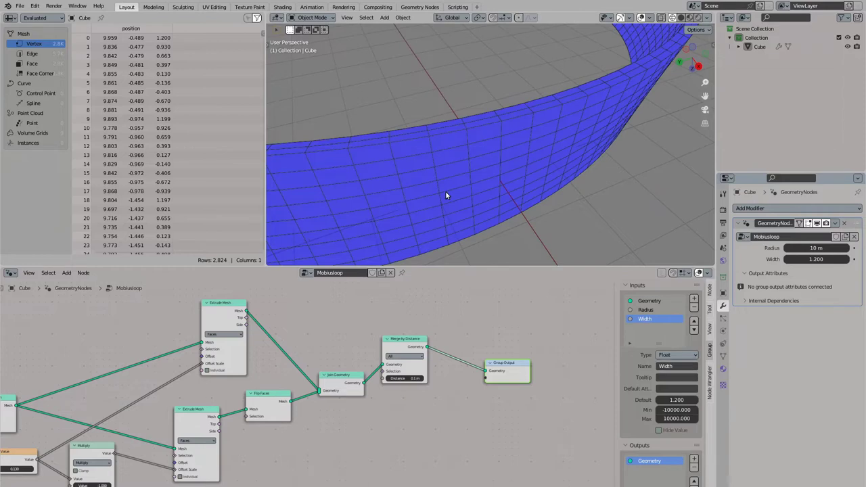
{"action": "middle_click_drag", "start_coordinate": [476, 160], "coordinate": [508, 146]}
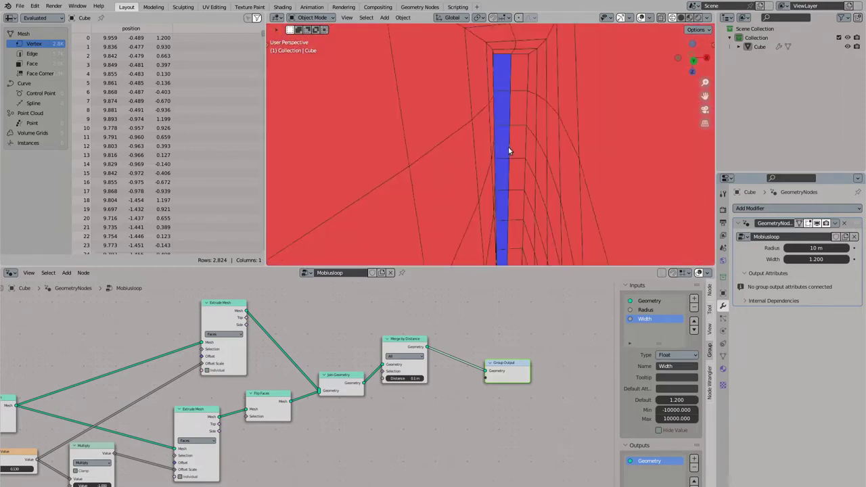
{"action": "left_click", "coordinate": [651, 19]}
{"action": "left_click", "coordinate": [601, 179]}
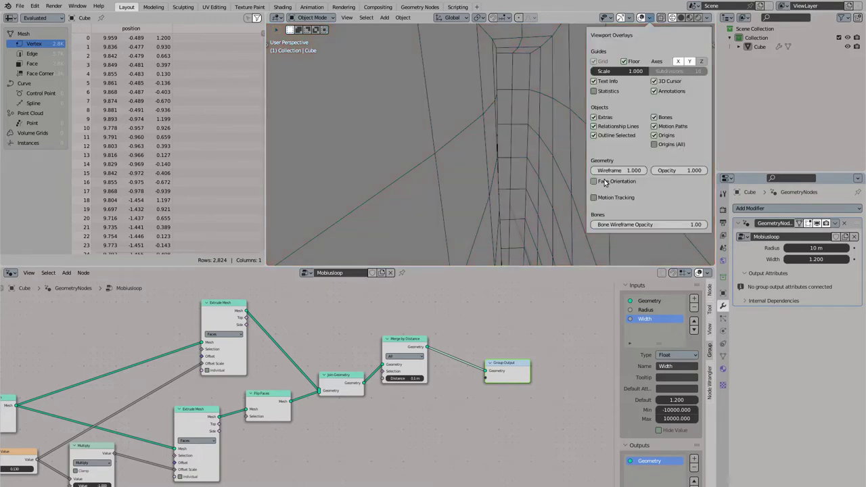
{"action": "scroll", "coordinate": [479, 157], "scroll_direction": "up", "scroll_amount": 5}
{"action": "scroll", "coordinate": [479, 160], "scroll_direction": "down", "scroll_amount": 4}
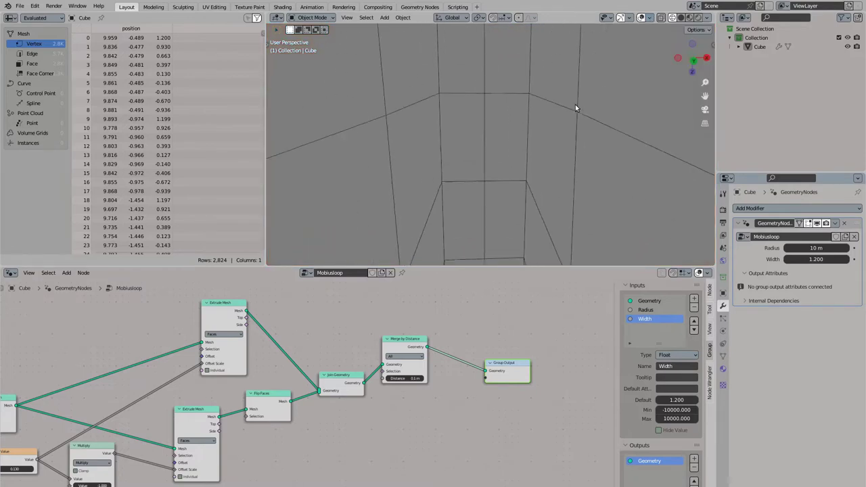
{"action": "left_click", "coordinate": [649, 18]}
{"action": "left_click", "coordinate": [595, 181]}
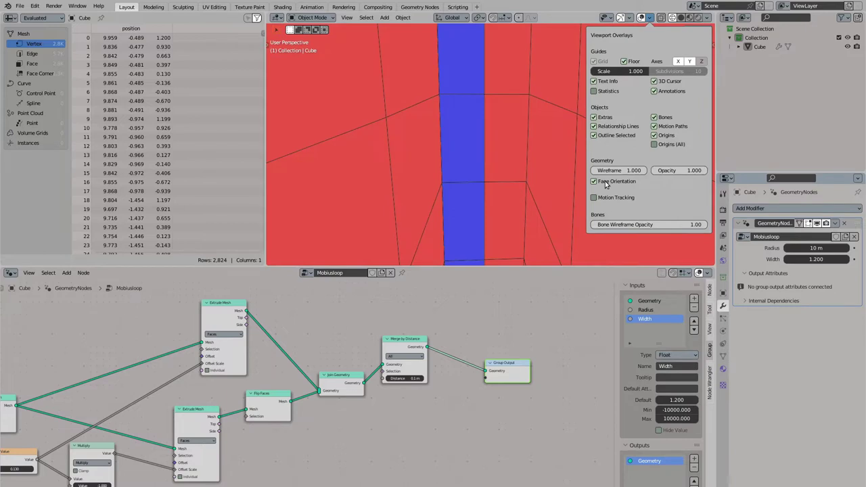
Step: Turn off the face orientation overlay and move the Merge by Distance node farther from Join Geometry
{"action": "left_click", "coordinate": [605, 181]}
{"action": "middle_click_drag", "start_coordinate": [499, 221], "coordinate": [471, 237]}
{"action": "scroll", "coordinate": [387, 346], "scroll_direction": "down", "scroll_amount": 1}
{"action": "left_click_drag", "start_coordinate": [384, 369], "coordinate": [439, 370]}
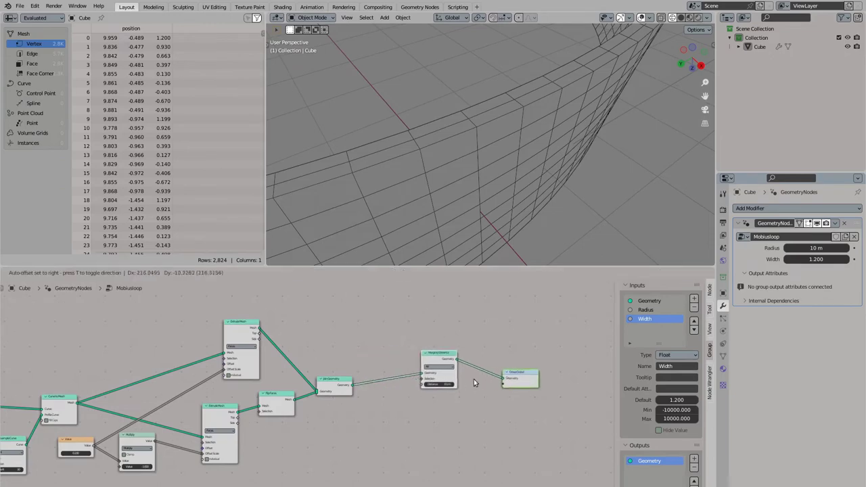
Step: Disconnect Flip Faces from Join Geometry and examine the inner faces at the loop's seam in solid and wireframe shading
{"action": "right_click_drag", "start_coordinate": [302, 391], "coordinate": [313, 400], "text": "ctrl"}
{"action": "middle_click_drag", "start_coordinate": [450, 188], "coordinate": [413, 215]}
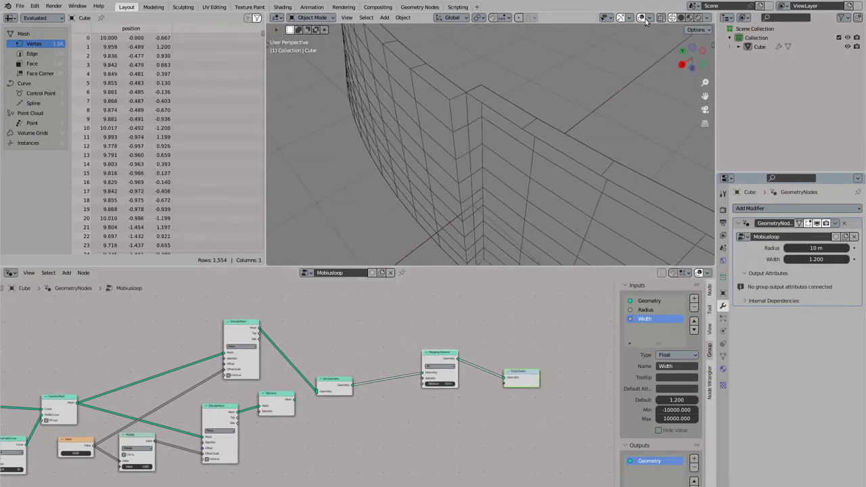
{"action": "left_click", "coordinate": [681, 18]}
{"action": "middle_click_drag", "start_coordinate": [542, 131], "coordinate": [625, 39]}
{"action": "left_click", "coordinate": [673, 18]}
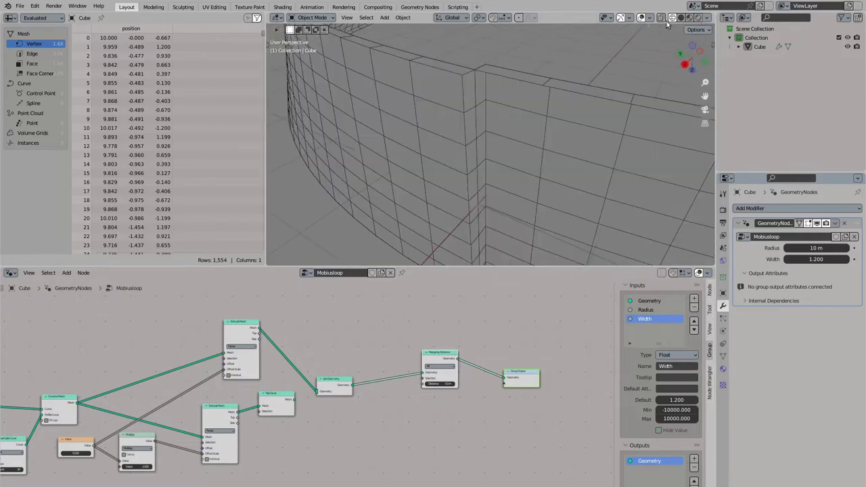
{"action": "middle_click_drag", "start_coordinate": [479, 122], "coordinate": [466, 123]}
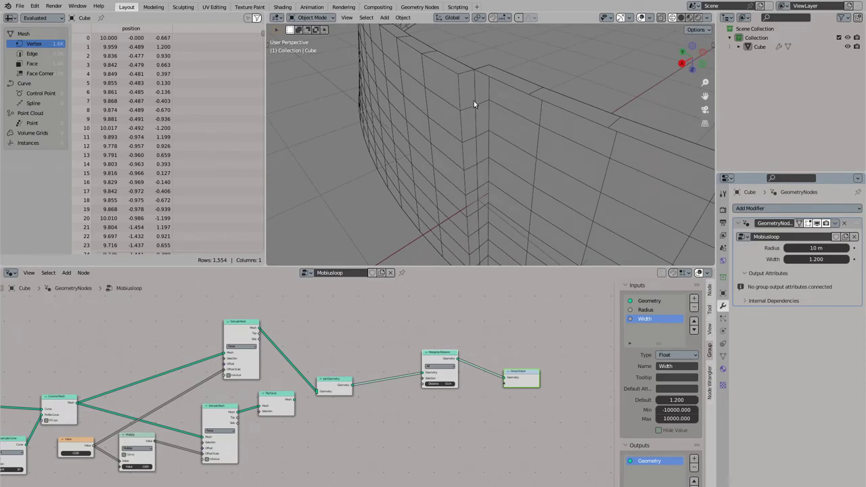
Step: Insert a Delete Geometry node between Join Geometry and Merge by Distance
{"action": "scroll", "coordinate": [364, 344], "scroll_direction": "left", "scroll_amount": 4, "text": "ctrl"}
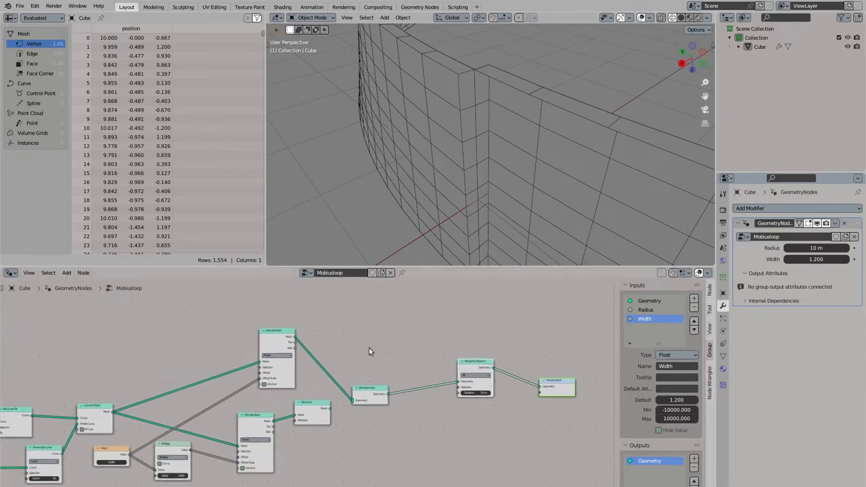
{"action": "key", "text": "shift+a"}
{"action": "type", "text": "delet"}
{"action": "key", "text": "Return"}
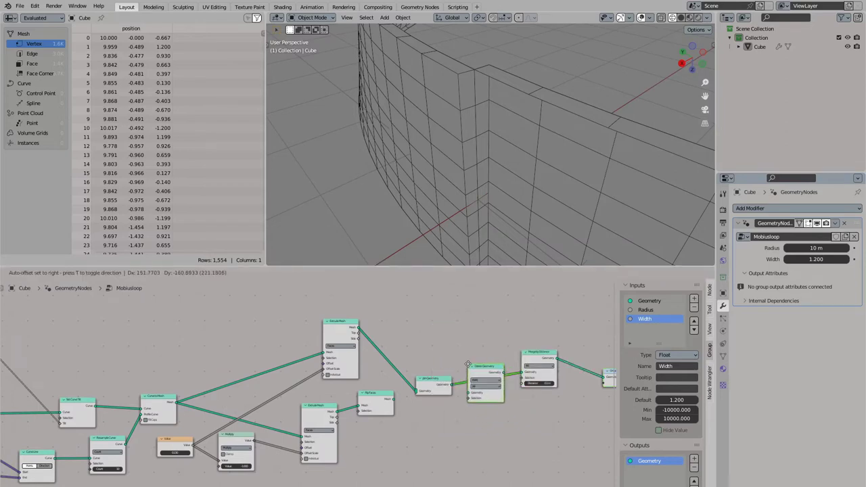
{"action": "left_click", "coordinate": [470, 368]}
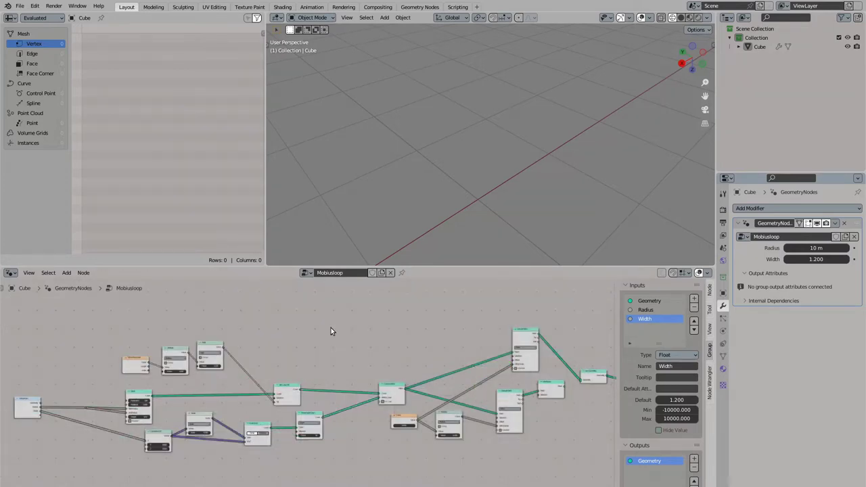
Step: Add an Endpoint Selection node to the curve part of the node tree
{"action": "key", "text": "shift+a"}
{"action": "left_click", "coordinate": [331, 327]}
{"action": "type", "text": "endp"}
{"action": "key", "text": "Return"}
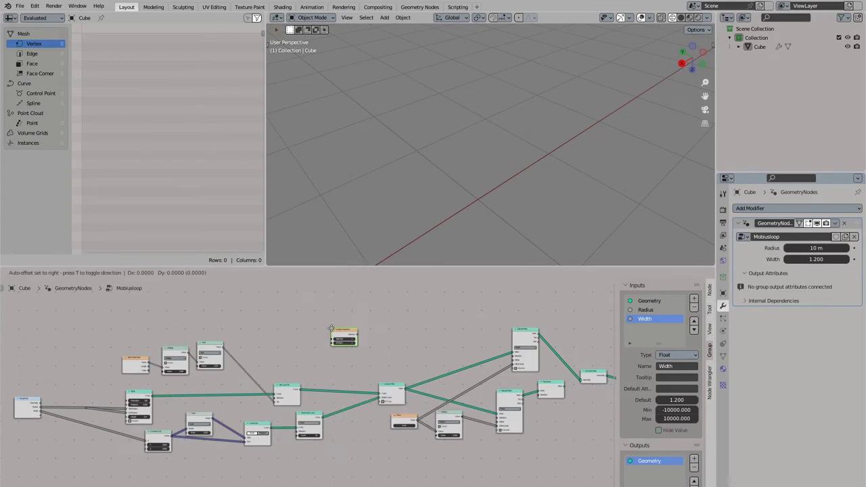
{"action": "left_click", "coordinate": [305, 354]}
Step: Mute the Delete Geometry node and place the Endpoint Selection node just above Set Curve Tilt
{"action": "middle_click_drag", "start_coordinate": [513, 365], "coordinate": [370, 362]}
{"action": "scroll", "coordinate": [369, 362], "scroll_direction": "up", "scroll_amount": 2}
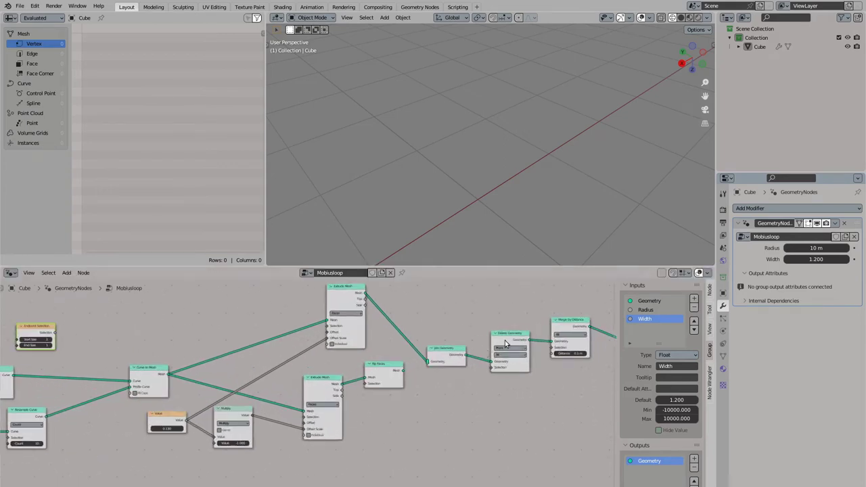
{"action": "key", "text": "m"}
{"action": "middle_click_drag", "start_coordinate": [138, 355], "coordinate": [290, 355]}
{"action": "scroll", "coordinate": [290, 356], "scroll_direction": "up", "scroll_amount": 2}
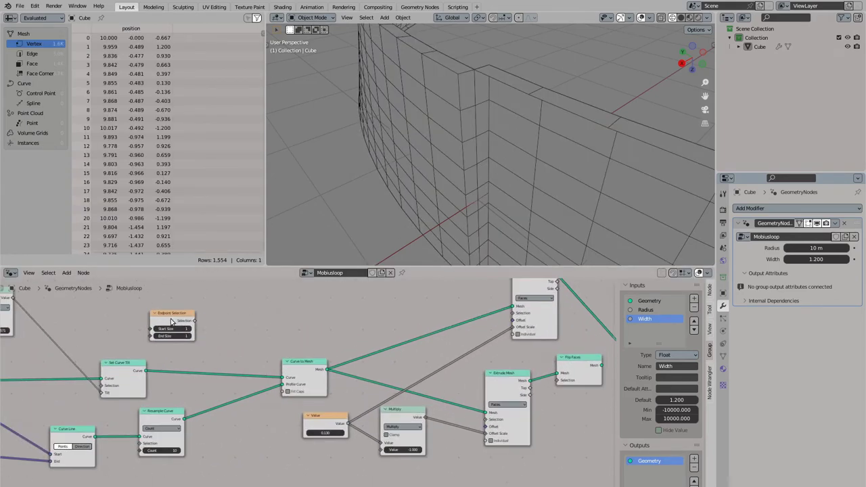
{"action": "left_click_drag", "start_coordinate": [171, 317], "coordinate": [103, 321]}
Step: Add a Capture Attribute node fed by the Set Curve Tilt output and set its data type to Boolean
{"action": "left_click_drag", "start_coordinate": [147, 373], "coordinate": [210, 338]}
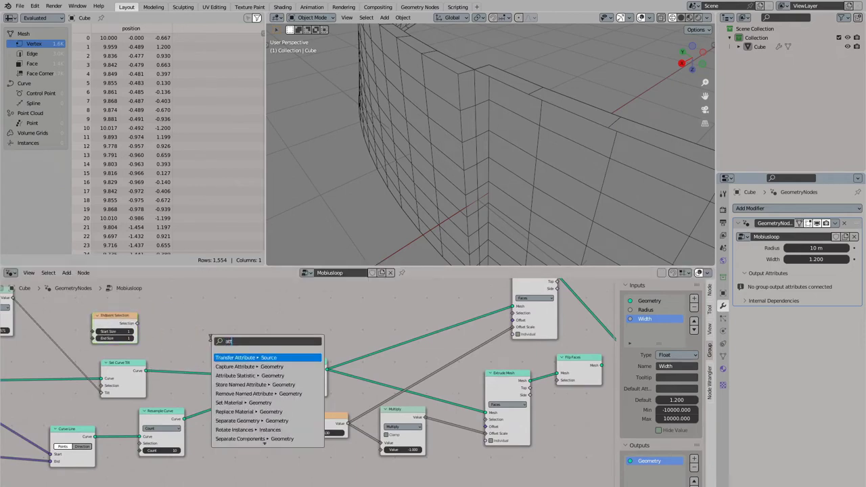
{"action": "type", "text": "capture"}
{"action": "key", "text": "Return"}
{"action": "left_click", "coordinate": [226, 352]}
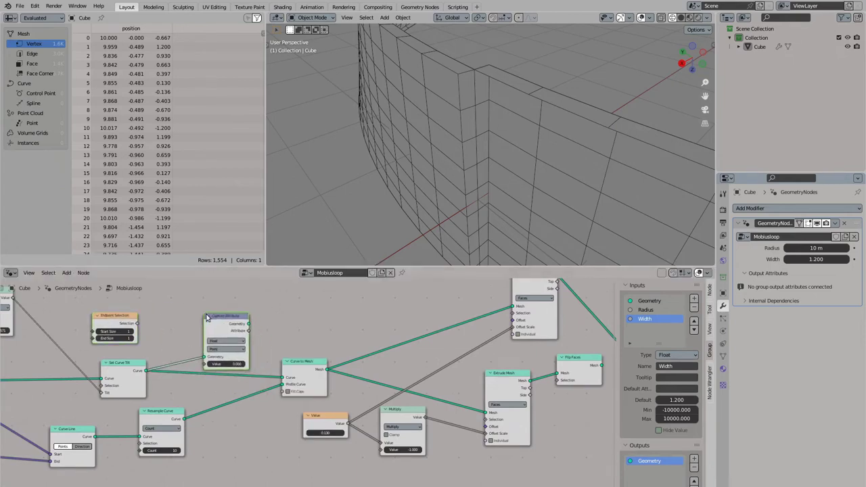
{"action": "left_click", "coordinate": [226, 341]}
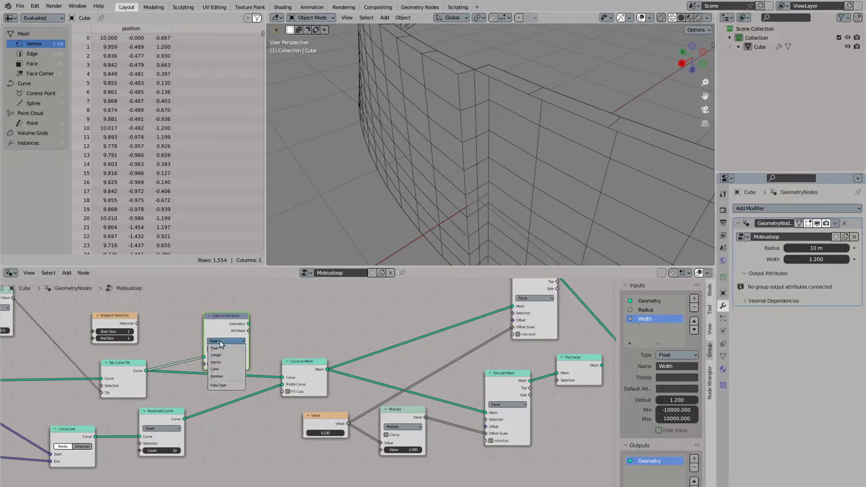
{"action": "left_click", "coordinate": [222, 378]}
Step: Connect the captured geometry to the Curve to Mesh curve input and Endpoint Selection to the Capture Attribute value
{"action": "left_click_drag", "start_coordinate": [249, 324], "coordinate": [287, 377]}
{"action": "left_click_drag", "start_coordinate": [219, 318], "coordinate": [213, 330]}
{"action": "left_click_drag", "start_coordinate": [137, 324], "coordinate": [199, 377]}
Step: Connect the captured attribute to the Delete Geometry selection and unmute the Delete Geometry node
{"action": "scroll", "coordinate": [290, 376], "scroll_direction": "down", "scroll_amount": 4}
{"action": "middle_click_drag", "start_coordinate": [390, 337], "coordinate": [262, 355]}
{"action": "left_click_drag", "start_coordinate": [127, 371], "coordinate": [479, 358]}
{"action": "key", "text": "m"}
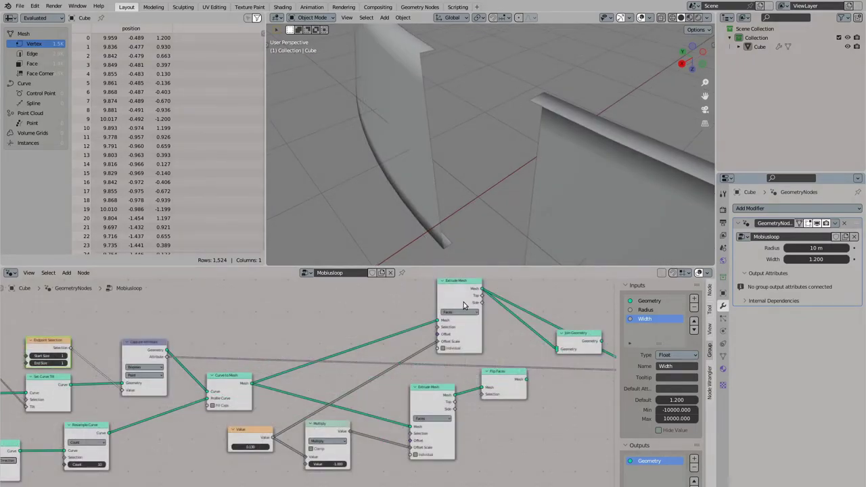
Step: Set the Delete Geometry domain to Face and route the Flip Faces mesh through Join Geometry into it
{"action": "middle_click_drag", "start_coordinate": [464, 306], "coordinate": [364, 330]}
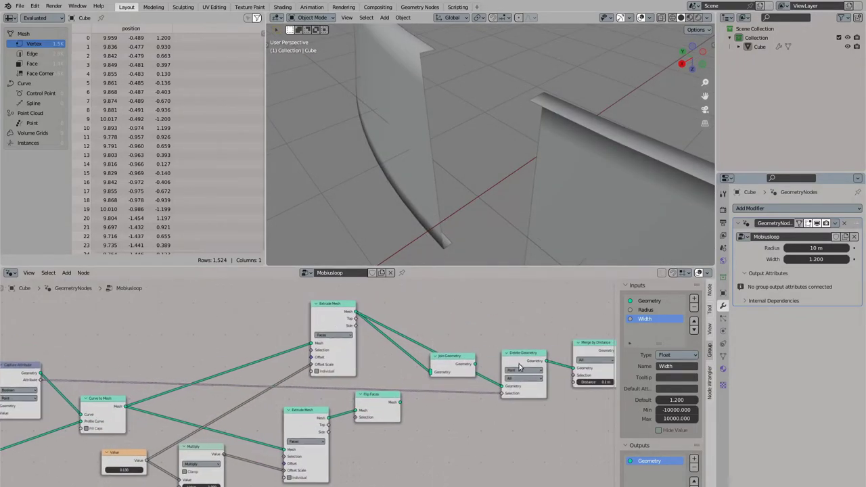
{"action": "left_click", "coordinate": [523, 371]}
{"action": "left_click", "coordinate": [513, 392]}
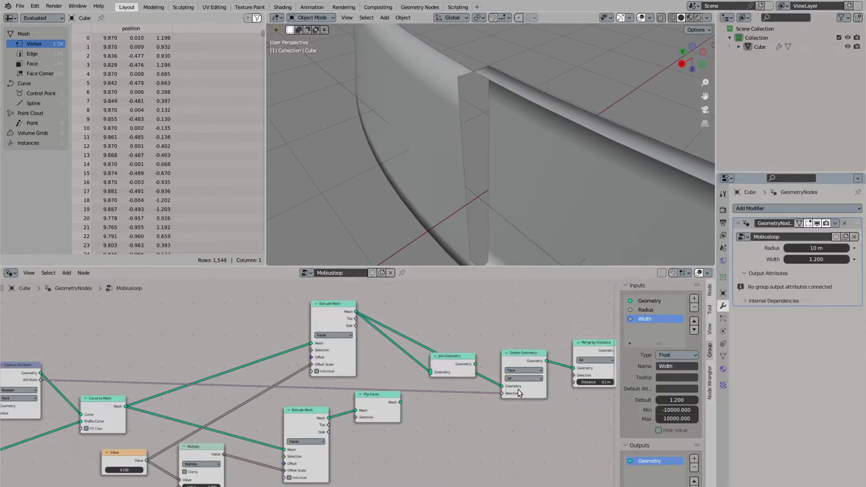
{"action": "left_click_drag", "start_coordinate": [518, 394], "coordinate": [518, 389]}
{"action": "left_click_drag", "start_coordinate": [400, 403], "coordinate": [504, 383]}
Step: Examine the inside of the loop at the seam in wireframe with the Delete Geometry node muted and unmuted
{"action": "middle_click_drag", "start_coordinate": [450, 184], "coordinate": [443, 187]}
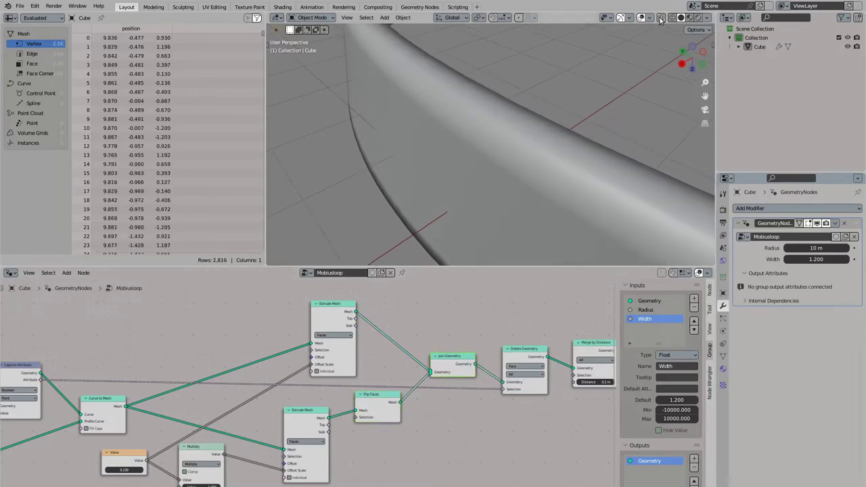
{"action": "left_click", "coordinate": [661, 19]}
{"action": "left_click", "coordinate": [673, 18]}
{"action": "middle_click_drag", "start_coordinate": [558, 103], "coordinate": [608, 105]}
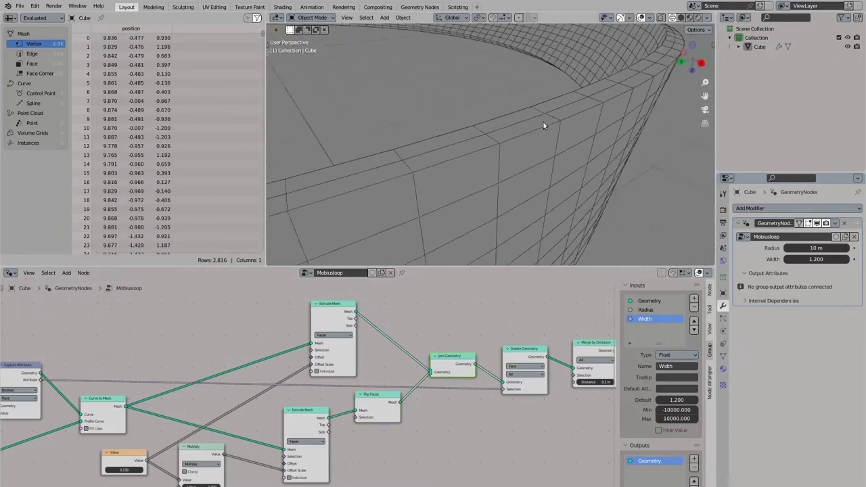
{"action": "middle_click_drag", "start_coordinate": [550, 122], "coordinate": [585, 102]}
{"action": "left_click", "coordinate": [527, 357]}
{"action": "key", "text": "m"}
{"action": "key", "text": "m"}
{"action": "key", "text": "m"}
{"action": "key", "text": "m"}
{"action": "key", "text": "m"}
{"action": "key", "text": "m"}
{"action": "middle_click_drag", "start_coordinate": [526, 357], "coordinate": [366, 362]}
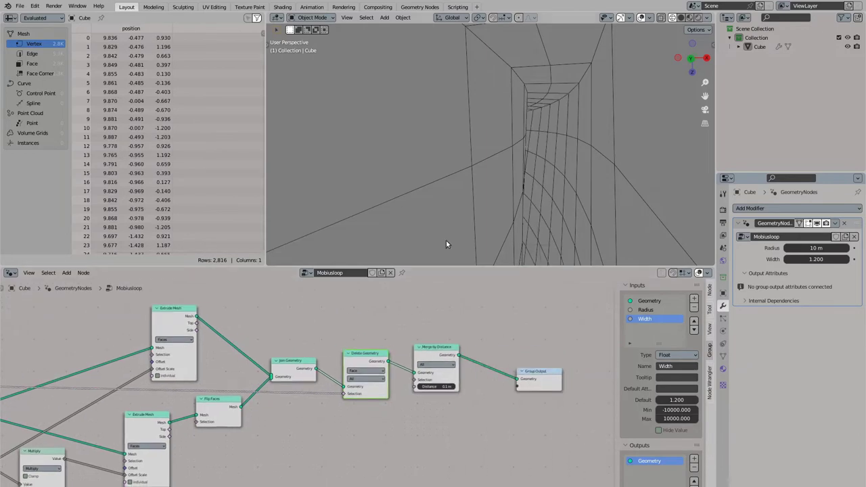
{"action": "mouse_move", "coordinate": [468, 215]}
{"action": "middle_mouse_down"}
{"action": "mouse_move", "coordinate": [421, 220]}
{"action": "mouse_move", "coordinate": [460, 224]}
{"action": "middle_mouse_up"}
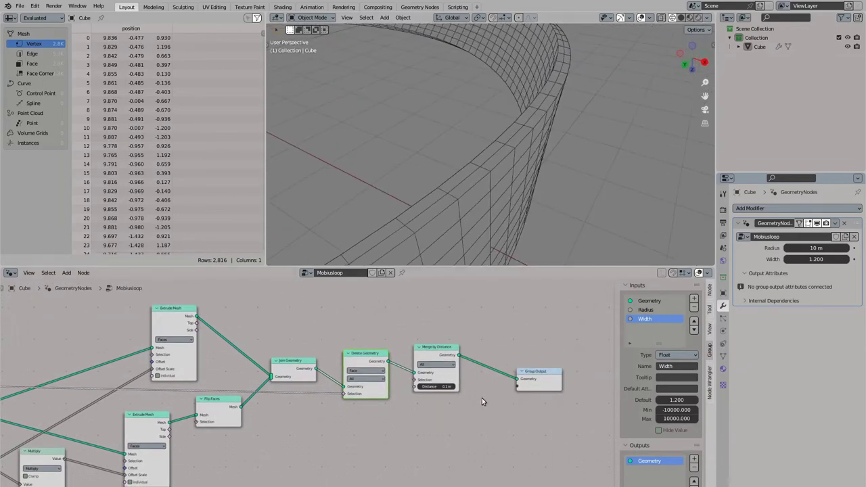
Step: Move the Group Output node farther away from Merge by Distance
{"action": "middle_click_drag", "start_coordinate": [481, 373], "coordinate": [372, 400]}
{"action": "left_click_drag", "start_coordinate": [443, 410], "coordinate": [515, 381]}
{"action": "middle_click_drag", "start_coordinate": [145, 415], "coordinate": [443, 362]}
Step: Set the Merge by Distance distance to 0.01 m and the thickness Value to 0.05
{"action": "mouse_move", "coordinate": [155, 444]}
{"action": "left_mouse_down"}
{"action": "mouse_move", "coordinate": [169, 444]}
{"action": "mouse_move", "coordinate": [158, 444]}
{"action": "left_mouse_up"}
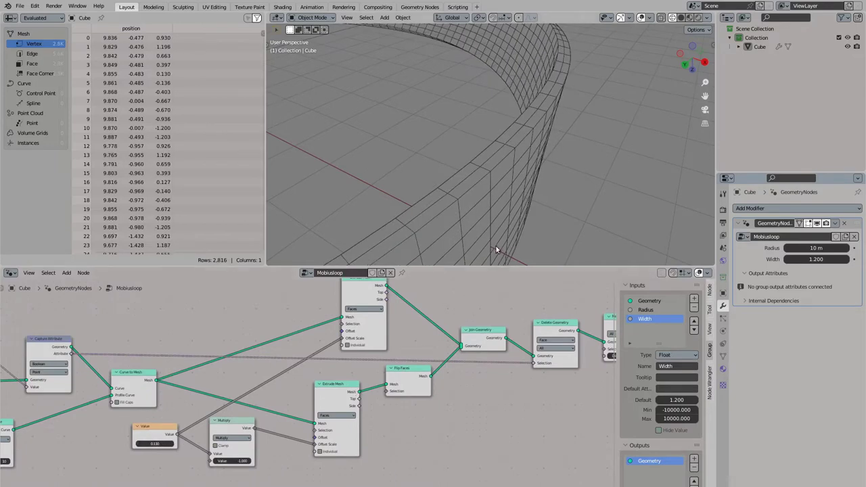
{"action": "middle_click_drag", "start_coordinate": [495, 246], "coordinate": [460, 264]}
{"action": "middle_click_drag", "start_coordinate": [481, 343], "coordinate": [353, 350]}
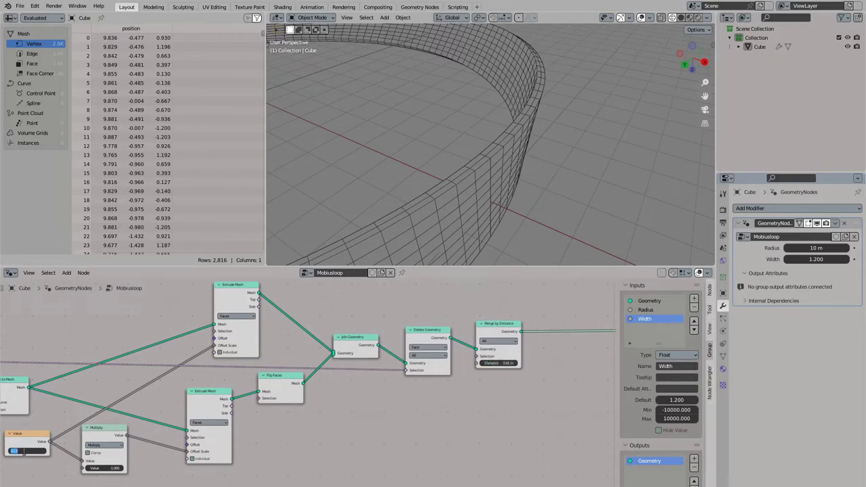
{"action": "key", "text": "Return"}
Step: Lower the Merge by Distance distance to 0.005 m and the thickness Value to 0.02
{"action": "middle_click_drag", "start_coordinate": [298, 237], "coordinate": [428, 261]}
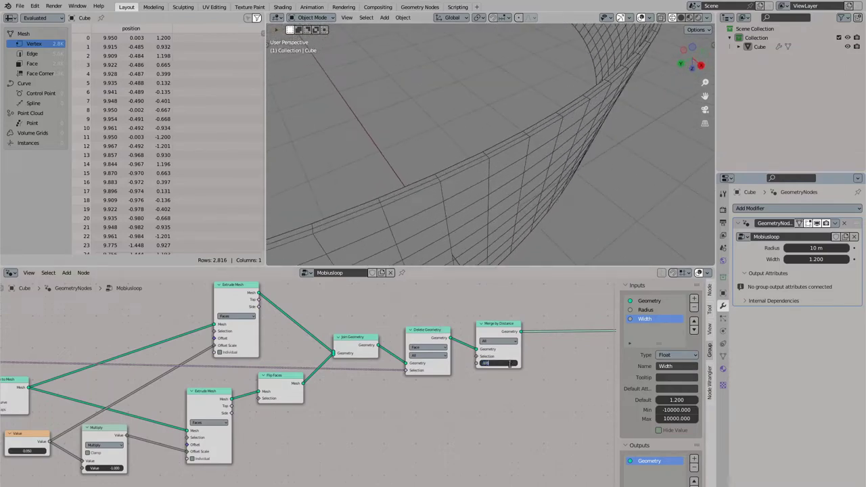
{"action": "middle_click_drag", "start_coordinate": [497, 251], "coordinate": [437, 219]}
{"action": "middle_click_drag", "start_coordinate": [308, 359], "coordinate": [365, 349]}
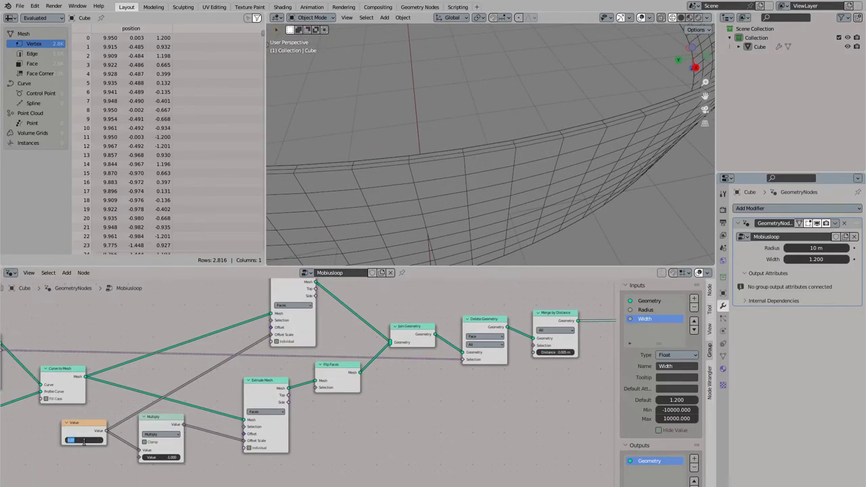
{"action": "type", "text": "0.02"}
{"action": "key", "text": "Return"}
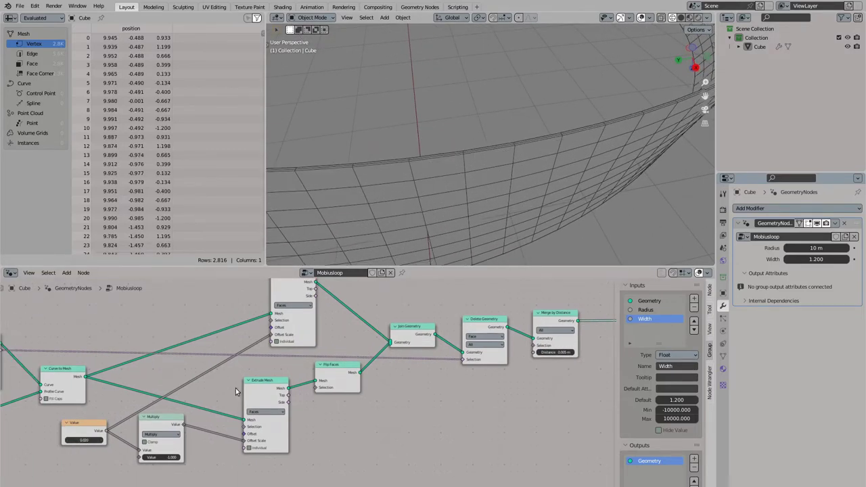
Step: Insert an Extrude Mesh node with Individual turned off between Merge by Distance and Group Output
{"action": "middle_click_drag", "start_coordinate": [590, 330], "coordinate": [397, 371]}
{"action": "scroll", "coordinate": [396, 371], "scroll_direction": "down", "scroll_amount": 3}
{"action": "left_click_drag", "start_coordinate": [427, 345], "coordinate": [439, 335]}
{"action": "type", "text": "extr"}
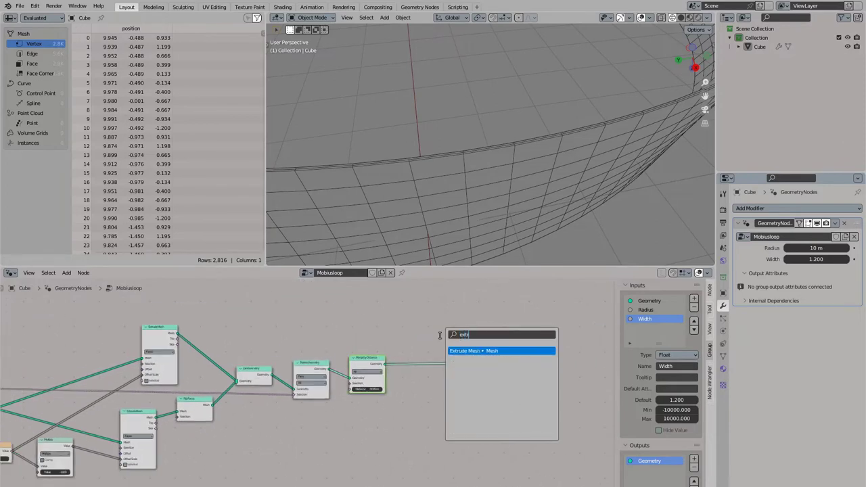
{"action": "key", "text": "Return"}
{"action": "left_click", "coordinate": [416, 390]}
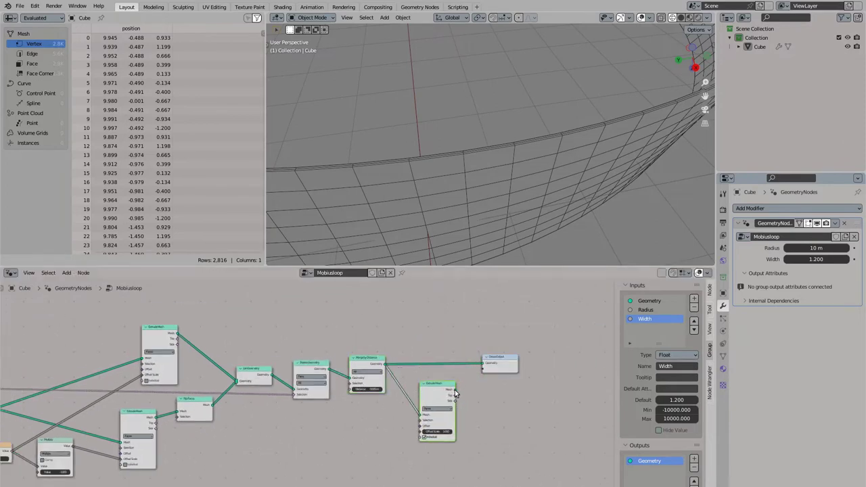
{"action": "left_click_drag", "start_coordinate": [485, 366], "coordinate": [553, 365]}
{"action": "left_click", "coordinate": [431, 437]}
{"action": "left_click_drag", "start_coordinate": [433, 398], "coordinate": [461, 344]}
Step: Connect the first Extrude Mesh's Top output to the new Extrude Mesh's selection through a reroute
{"action": "middle_click_drag", "start_coordinate": [422, 176], "coordinate": [500, 167]}
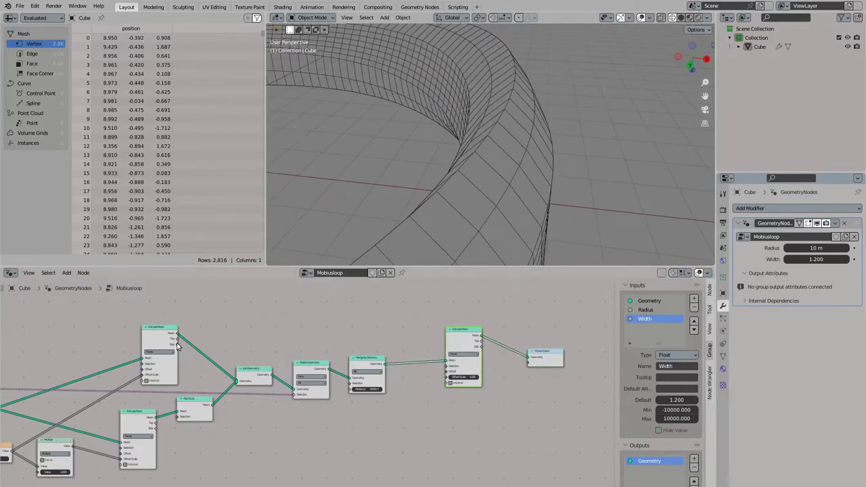
{"action": "left_click_drag", "start_coordinate": [176, 345], "coordinate": [448, 365]}
{"action": "middle_click_drag", "start_coordinate": [429, 237], "coordinate": [403, 216]}
{"action": "left_click_drag", "start_coordinate": [309, 344], "coordinate": [447, 366]}
{"action": "right_click_drag", "start_coordinate": [245, 342], "coordinate": [246, 354], "text": "shift"}
{"action": "key", "text": "g"}
{"action": "left_click", "coordinate": [291, 423]}
Step: Add an Or Boolean Math node that combines the Top outputs of the first two Extrude Mesh nodes
{"action": "left_click_drag", "start_coordinate": [288, 414], "coordinate": [345, 425]}
{"action": "type", "text": "or"}
{"action": "key", "text": "Return"}
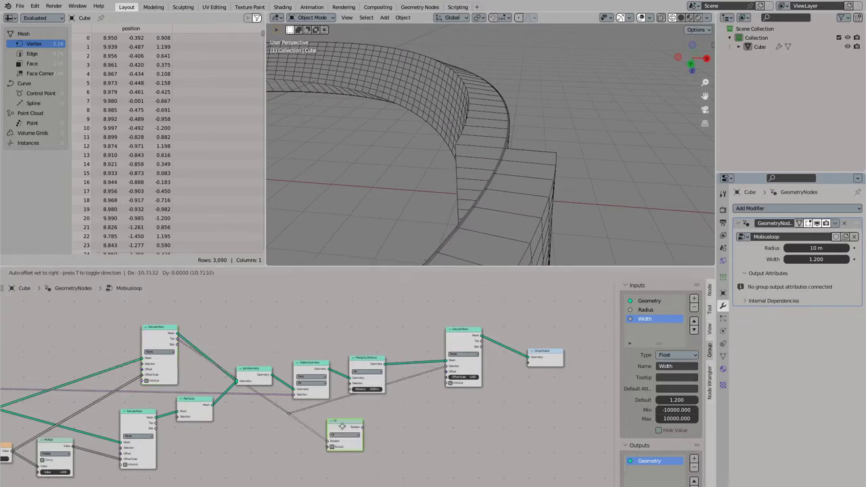
{"action": "left_click", "coordinate": [342, 427]}
{"action": "left_click_drag", "start_coordinate": [157, 423], "coordinate": [343, 420]}
Step: Reposition the reroute beside Flip Faces and connect the Or result to the last Extrude Mesh's selection
{"action": "left_click_drag", "start_coordinate": [270, 411], "coordinate": [302, 426]}
{"action": "key", "text": "g"}
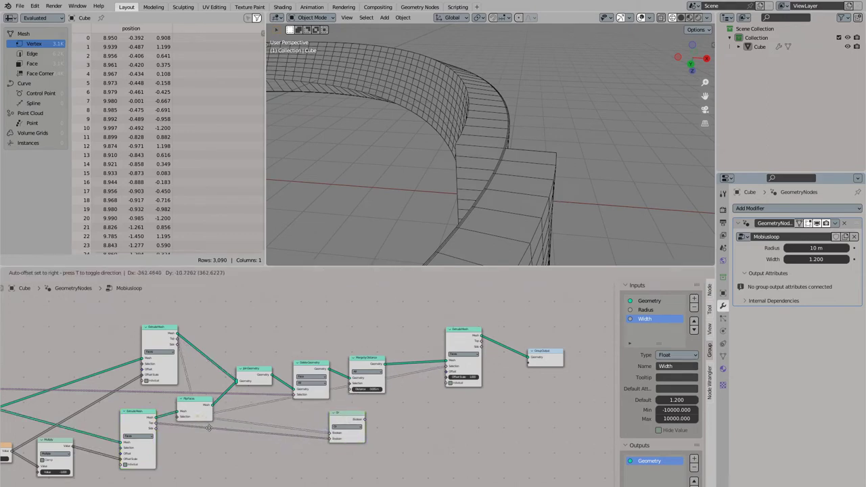
{"action": "left_click_drag", "start_coordinate": [201, 429], "coordinate": [222, 412]}
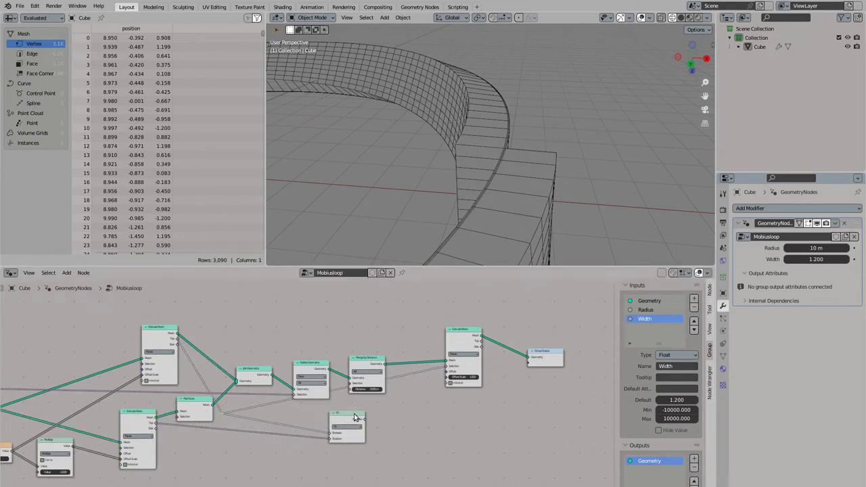
{"action": "left_click_drag", "start_coordinate": [363, 420], "coordinate": [448, 369]}
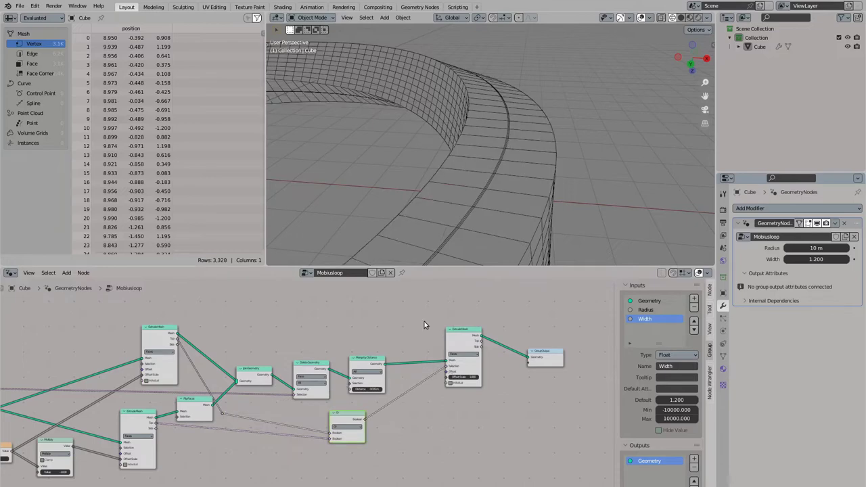
Step: Make room after the last Extrude Mesh and insert another Merge by Distance node before Group Output
{"action": "middle_click_drag", "start_coordinate": [474, 256], "coordinate": [432, 256]}
{"action": "left_click_drag", "start_coordinate": [467, 337], "coordinate": [436, 345]}
{"action": "middle_click_drag", "start_coordinate": [434, 352], "coordinate": [371, 357]}
{"action": "left_click_drag", "start_coordinate": [478, 364], "coordinate": [519, 358]}
{"action": "key", "text": "shift+a"}
{"action": "type", "text": "merge"}
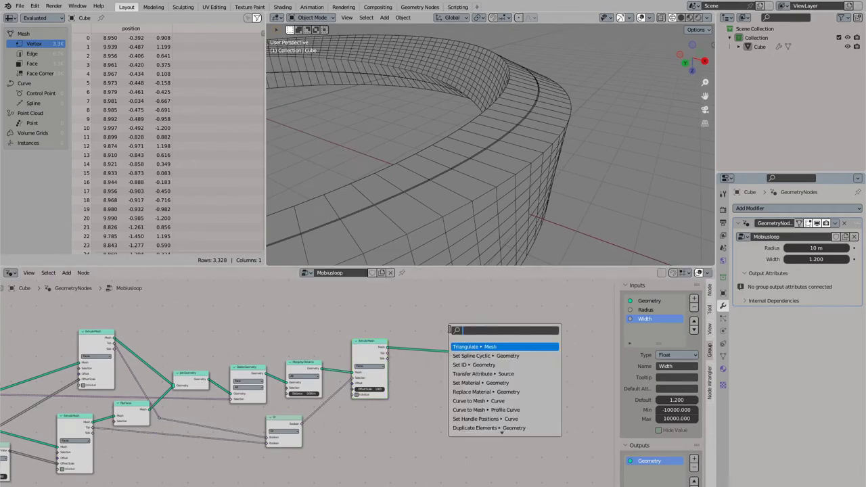
{"action": "key", "text": "Return"}
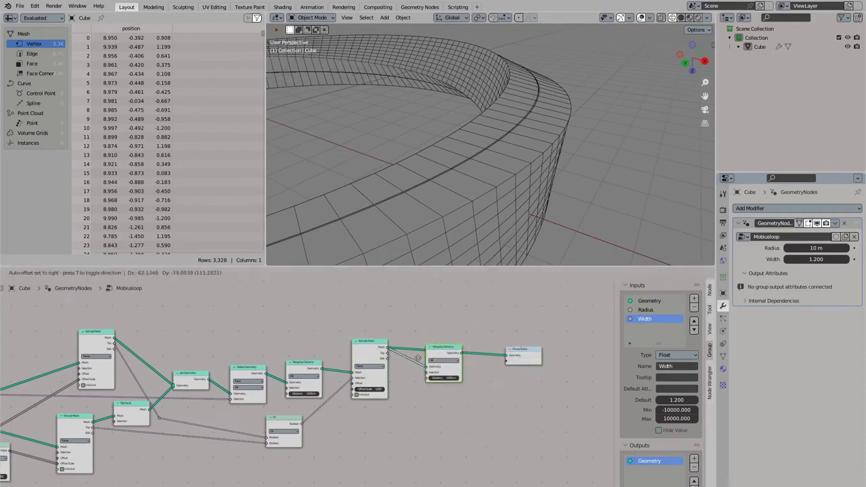
{"action": "left_click", "coordinate": [458, 366]}
Step: Align the last Merge by Distance node with its neighbours and set its merge distance to 0.1 m
{"action": "scroll", "coordinate": [460, 365], "scroll_direction": "up", "scroll_amount": 2}
{"action": "left_click_drag", "start_coordinate": [559, 348], "coordinate": [559, 347]}
{"action": "left_click", "coordinate": [464, 367]}
{"action": "left_click", "coordinate": [482, 370]}
{"action": "left_click_drag", "start_coordinate": [468, 351], "coordinate": [465, 333]}
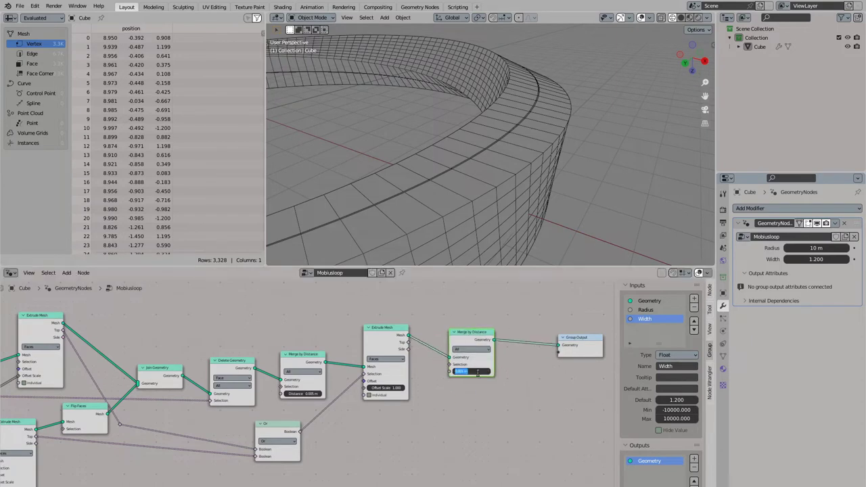
{"action": "key", "text": "Return"}
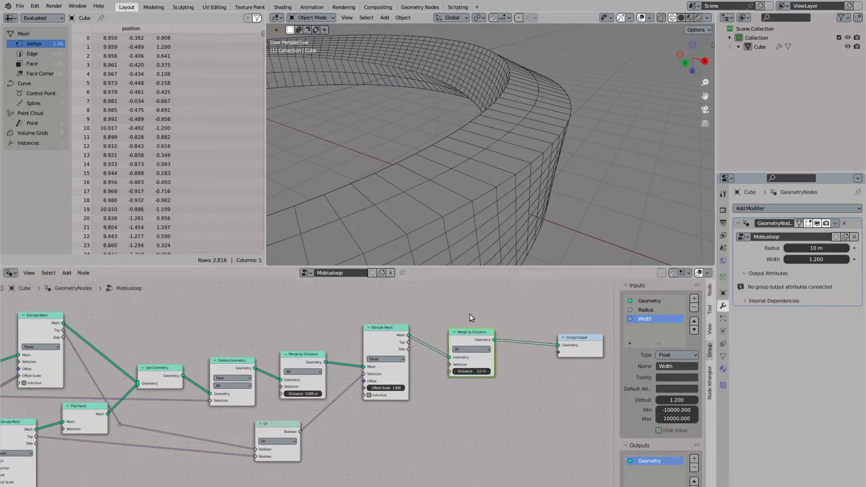
Step: Set the Offset Scale of the last Extrude Mesh node to 0.230
{"action": "middle_click_drag", "start_coordinate": [472, 261], "coordinate": [474, 223]}
{"action": "left_click_drag", "start_coordinate": [390, 390], "coordinate": [425, 391]}
{"action": "middle_click_drag", "start_coordinate": [447, 215], "coordinate": [343, 200]}
{"action": "scroll", "coordinate": [344, 199], "scroll_direction": "up", "scroll_amount": 2}
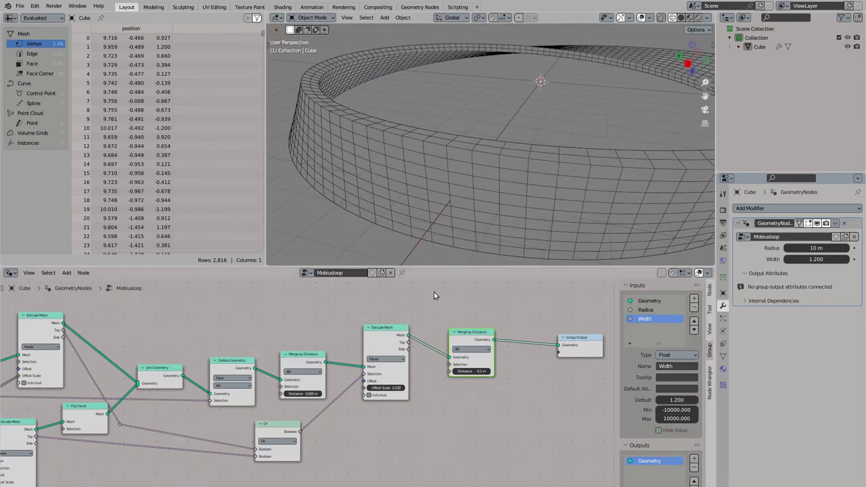
{"action": "scroll", "coordinate": [444, 199], "scroll_direction": "down", "scroll_amount": 4}
{"action": "middle_click_drag", "start_coordinate": [445, 199], "coordinate": [428, 188]}
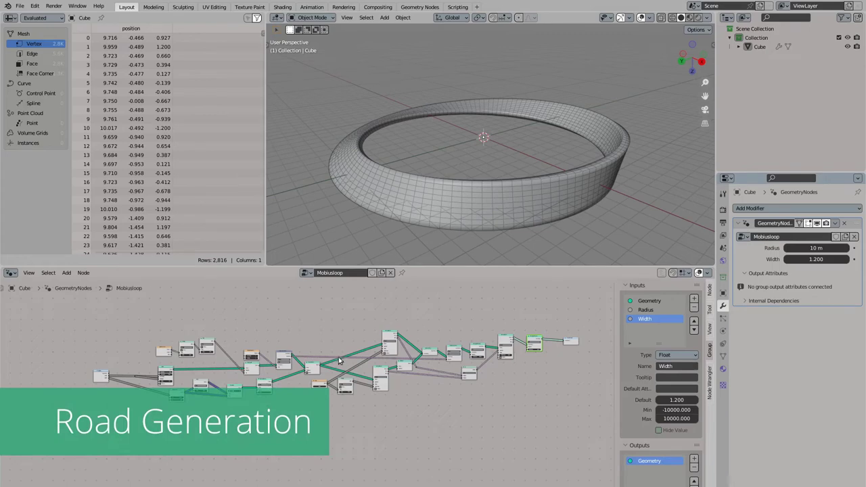
{"action": "middle_click_drag", "start_coordinate": [429, 206], "coordinate": [387, 199]}
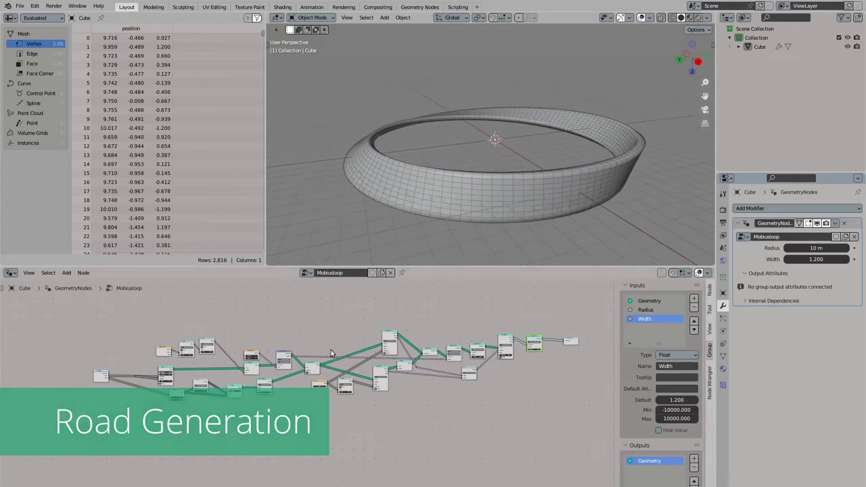
Step: Add a second Curve to Mesh node below the existing tree, fed by the Set Curve Tilt node's Curve output
{"action": "scroll", "coordinate": [331, 350], "scroll_direction": "up", "scroll_amount": 1}
{"action": "middle_click_drag", "start_coordinate": [312, 378], "coordinate": [294, 380]}
{"action": "scroll", "coordinate": [295, 381], "scroll_direction": "up", "scroll_amount": 2}
{"action": "middle_click_drag", "start_coordinate": [242, 378], "coordinate": [275, 378]}
{"action": "scroll", "coordinate": [275, 377], "scroll_direction": "up", "scroll_amount": 2}
{"action": "key", "text": "shift+a"}
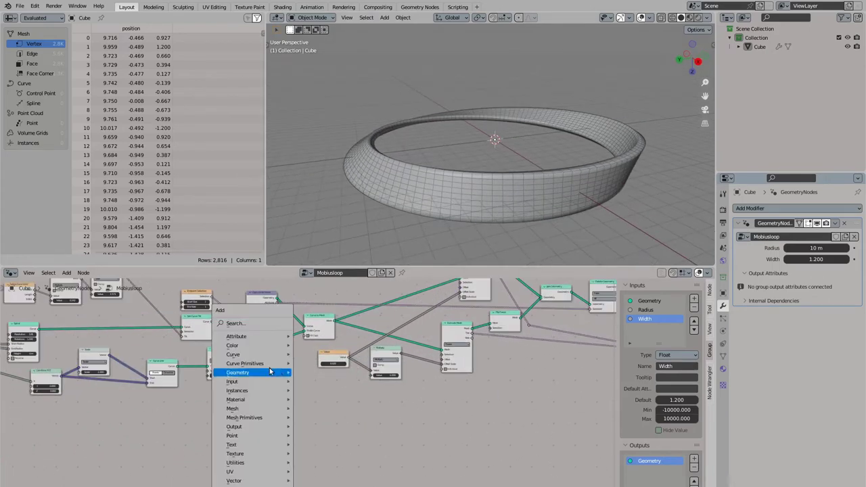
{"action": "middle_click_drag", "start_coordinate": [170, 342], "coordinate": [283, 330]}
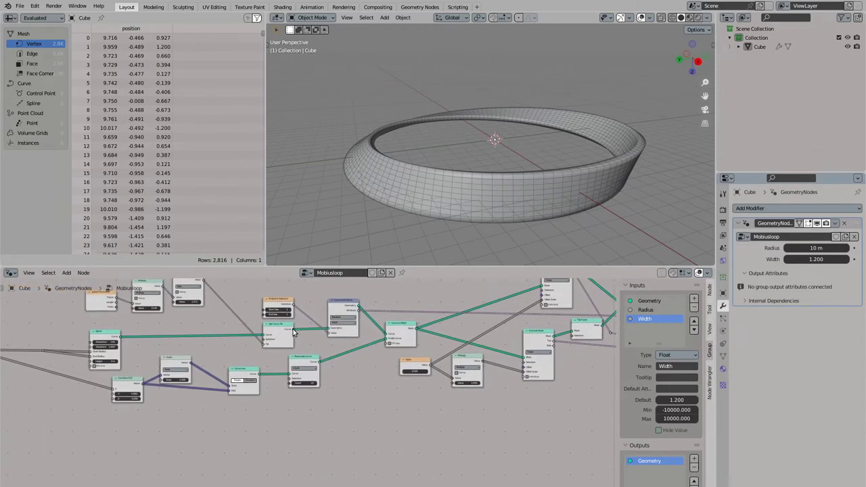
{"action": "left_click_drag", "start_coordinate": [361, 415], "coordinate": [371, 436]}
{"action": "type", "text": "curve to m"}
{"action": "key", "text": "Return"}
{"action": "left_click", "coordinate": [340, 438]}
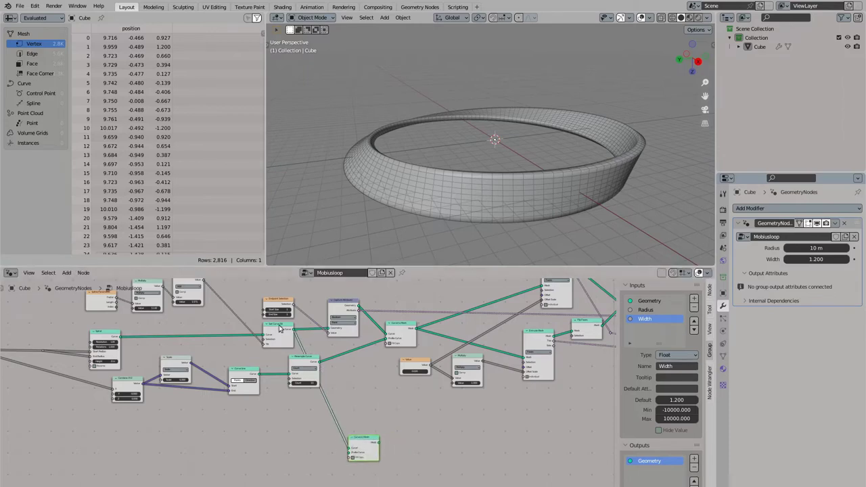
Step: Add a reroute on the Set Curve Tilt output link and move the new Curve to Mesh node further down
{"action": "right_click_drag", "start_coordinate": [300, 336], "coordinate": [299, 348], "text": "shift"}
{"action": "key", "text": "g"}
{"action": "left_click", "coordinate": [308, 340]}
{"action": "key", "text": "g"}
{"action": "left_click_drag", "start_coordinate": [313, 339], "coordinate": [314, 340]}
{"action": "left_click_drag", "start_coordinate": [357, 441], "coordinate": [368, 455]}
{"action": "middle_click_drag", "start_coordinate": [367, 434], "coordinate": [356, 352]}
{"action": "key", "text": "g"}
{"action": "left_click", "coordinate": [360, 392]}
Step: Add a Set Material node between the last Merge by Distance and Group Output, and move Group Output away to make room
{"action": "middle_click_drag", "start_coordinate": [468, 379], "coordinate": [297, 394]}
{"action": "scroll", "coordinate": [297, 394], "scroll_direction": "down", "scroll_amount": 7}
{"action": "middle_click_drag", "start_coordinate": [488, 316], "coordinate": [314, 350]}
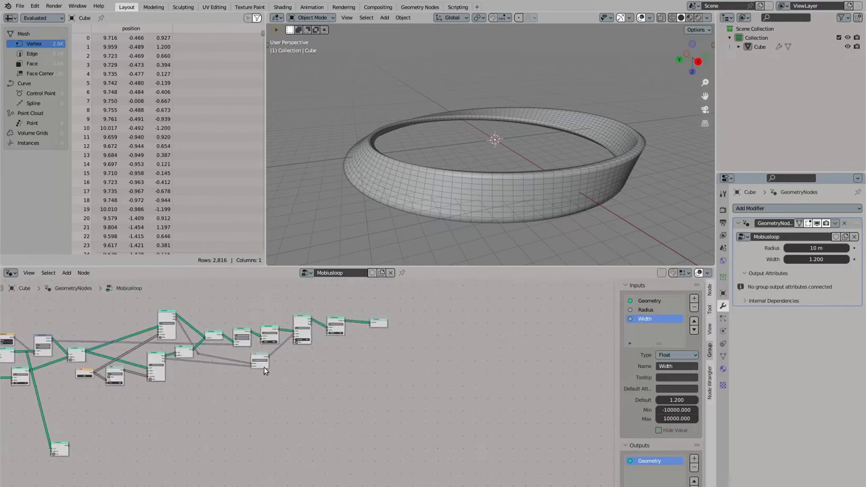
{"action": "left_click_drag", "start_coordinate": [345, 324], "coordinate": [386, 319]}
{"action": "type", "text": "s"}
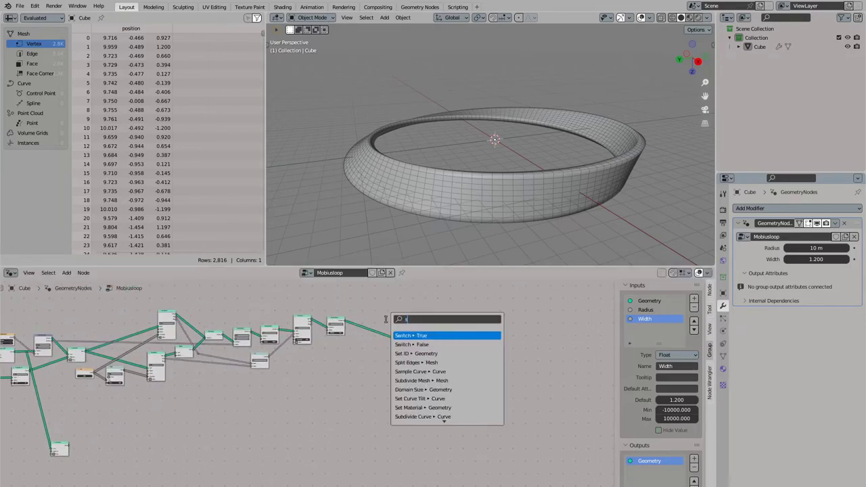
{"action": "type", "text": "et mate"}
{"action": "key", "text": "Return"}
{"action": "left_click", "coordinate": [388, 322]}
{"action": "middle_click_drag", "start_coordinate": [407, 334], "coordinate": [352, 380]}
{"action": "scroll", "coordinate": [352, 380], "scroll_direction": "up", "scroll_amount": 6}
{"action": "scroll", "coordinate": [353, 377], "scroll_direction": "up", "scroll_amount": 1}
{"action": "left_click_drag", "start_coordinate": [411, 400], "coordinate": [410, 410]}
Step: Try the first listed material in the Set Material node and check the viewport shading options
{"action": "left_click", "coordinate": [349, 366]}
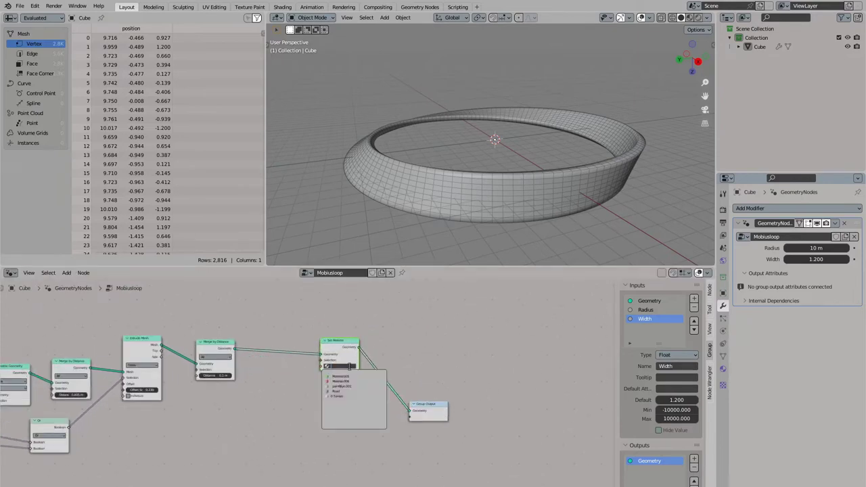
{"action": "left_click", "coordinate": [350, 376]}
{"action": "left_click", "coordinate": [707, 19]}
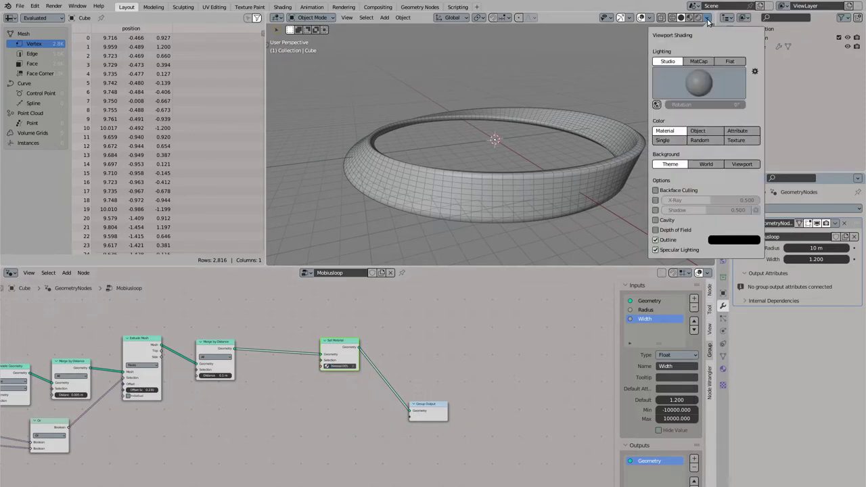
{"action": "mouse_move", "coordinate": [465, 155]}
{"action": "middle_mouse_down"}
{"action": "mouse_move", "coordinate": [442, 155]}
{"action": "mouse_move", "coordinate": [450, 176]}
{"action": "middle_mouse_up"}
{"action": "scroll", "coordinate": [451, 176], "scroll_direction": "up", "scroll_amount": 1}
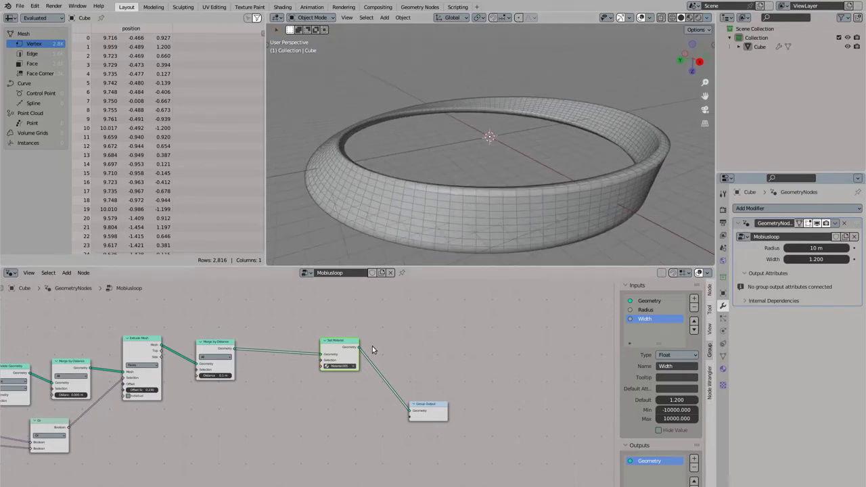
Step: Assign the Terrain material in the Set Material node and move the node closer to Merge by Distance
{"action": "left_click", "coordinate": [342, 367]}
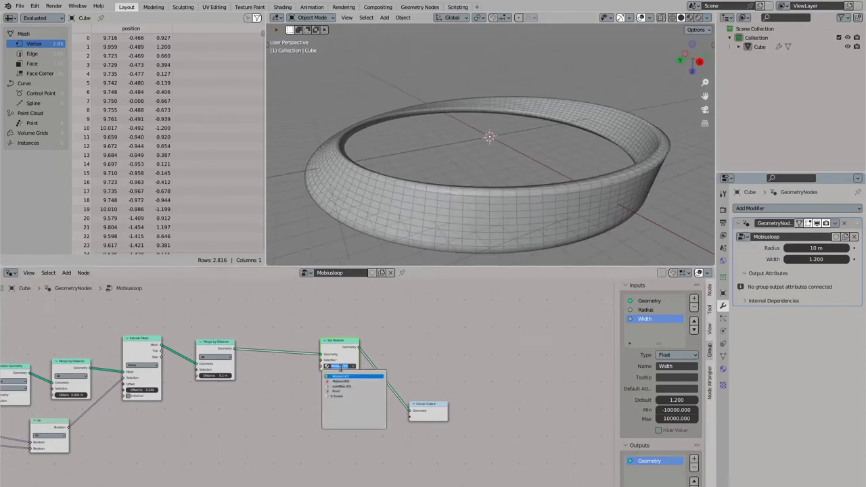
{"action": "left_click", "coordinate": [338, 396]}
{"action": "left_click_drag", "start_coordinate": [339, 340], "coordinate": [299, 336]}
{"action": "middle_click_drag", "start_coordinate": [389, 247], "coordinate": [399, 191]}
Step: Add a Set Material node after the lower Curve to Mesh node and assign the Road material to it
{"action": "middle_click_drag", "start_coordinate": [304, 401], "coordinate": [529, 286]}
{"action": "scroll", "coordinate": [415, 363], "scroll_direction": "down", "scroll_amount": 8}
{"action": "scroll", "coordinate": [296, 355], "scroll_direction": "up", "scroll_amount": 5}
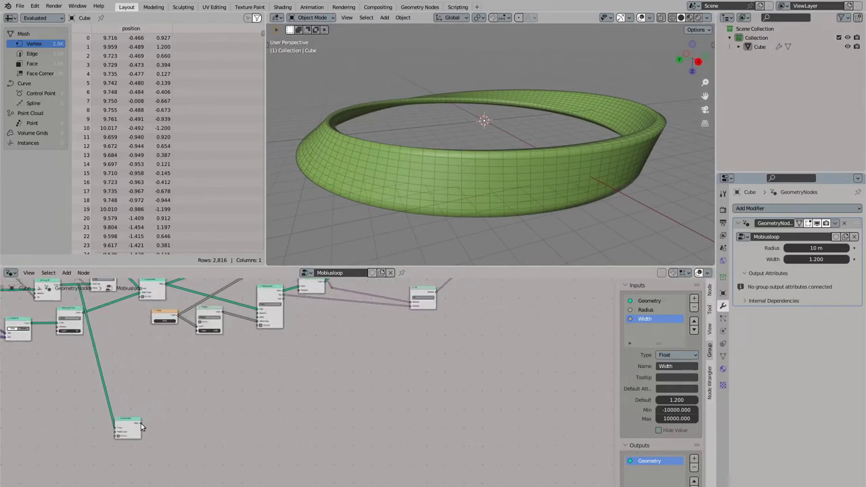
{"action": "left_click_drag", "start_coordinate": [146, 424], "coordinate": [225, 415]}
{"action": "type", "text": "set mat"}
{"action": "key", "text": "Return"}
{"action": "left_click", "coordinate": [324, 409]}
{"action": "left_click", "coordinate": [334, 425]}
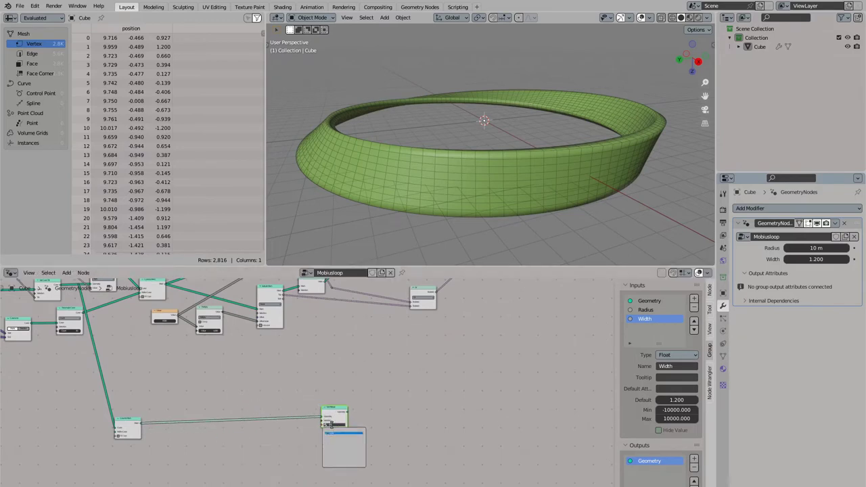
{"action": "left_click", "coordinate": [333, 432]}
Step: Move the Road Set Material node along its link until it sits below the Group Output area
{"action": "scroll", "coordinate": [305, 391], "scroll_direction": "down", "scroll_amount": 7}
{"action": "middle_click_drag", "start_coordinate": [300, 383], "coordinate": [194, 409]}
{"action": "scroll", "coordinate": [201, 416], "scroll_direction": "up", "scroll_amount": 5}
{"action": "left_click_drag", "start_coordinate": [223, 435], "coordinate": [369, 436]}
{"action": "middle_click_drag", "start_coordinate": [396, 422], "coordinate": [275, 438]}
{"action": "scroll", "coordinate": [274, 438], "scroll_direction": "up", "scroll_amount": 3}
{"action": "left_click_drag", "start_coordinate": [235, 466], "coordinate": [364, 394]}
Step: Add a Join Geometry node before Group Output that combines the Terrain and Road Set Material outputs
{"action": "left_click_drag", "start_coordinate": [332, 469], "coordinate": [360, 398]}
{"action": "type", "text": "join"}
{"action": "key", "text": "Return"}
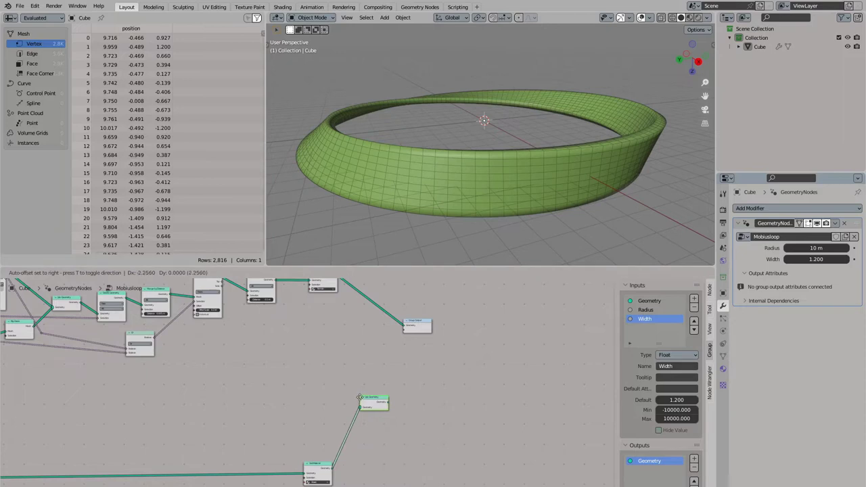
{"action": "left_click", "coordinate": [360, 371]}
{"action": "middle_click_drag", "start_coordinate": [345, 287], "coordinate": [346, 307]}
{"action": "left_click_drag", "start_coordinate": [338, 297], "coordinate": [479, 399]}
{"action": "scroll", "coordinate": [410, 392], "scroll_direction": "up", "scroll_amount": 1}
Step: Reposition the lower Curve to Mesh, add a Curve Line node beside it and connect it to the Profile Curve input
{"action": "middle_click_drag", "start_coordinate": [147, 438], "coordinate": [449, 372]}
{"action": "left_click_drag", "start_coordinate": [206, 429], "coordinate": [258, 416]}
{"action": "middle_click_drag", "start_coordinate": [199, 400], "coordinate": [317, 397]}
{"action": "key", "text": "shift+a"}
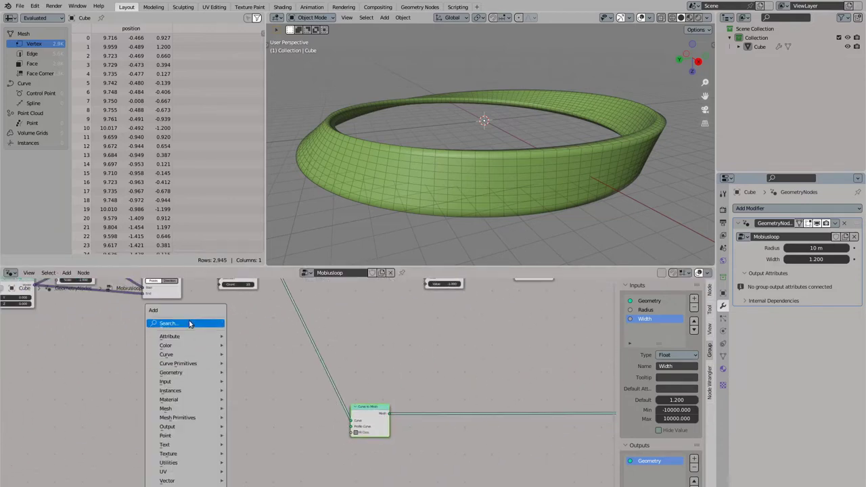
{"action": "left_click", "coordinate": [189, 324]}
{"action": "type", "text": "curve lin"}
{"action": "key", "text": "Return"}
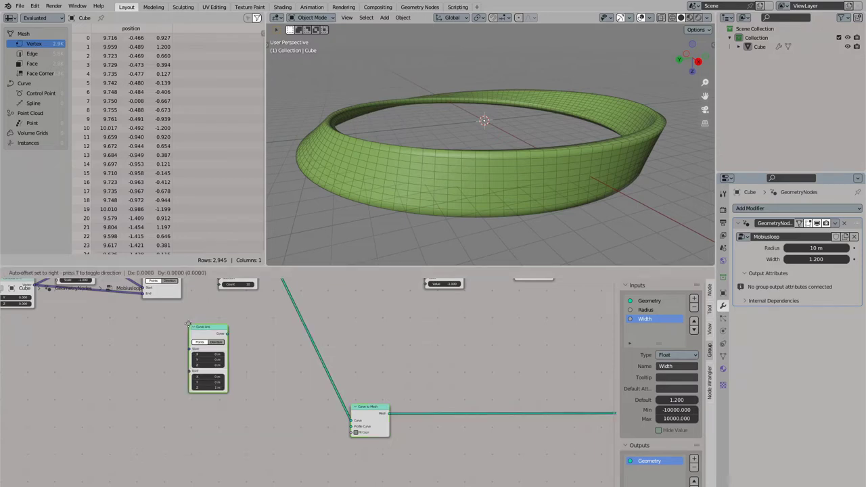
{"action": "left_click", "coordinate": [241, 398]}
{"action": "middle_click_drag", "start_coordinate": [258, 404], "coordinate": [289, 376]}
{"action": "scroll", "coordinate": [290, 376], "scroll_direction": "up", "scroll_amount": 4}
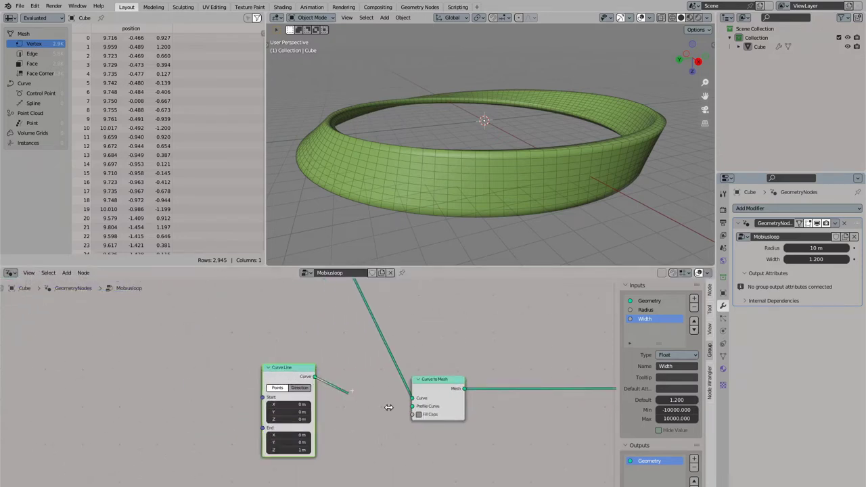
{"action": "left_click_drag", "start_coordinate": [405, 411], "coordinate": [415, 407]}
{"action": "left_click_drag", "start_coordinate": [293, 387], "coordinate": [300, 398]}
Step: Connect the Road Set Material output directly to Group Output to preview only the road mesh
{"action": "scroll", "coordinate": [483, 347], "scroll_direction": "down", "scroll_amount": 3}
{"action": "middle_click_drag", "start_coordinate": [609, 335], "coordinate": [169, 362]}
{"action": "scroll", "coordinate": [398, 359], "scroll_direction": "down", "scroll_amount": 1}
{"action": "scroll", "coordinate": [339, 414], "scroll_direction": "down", "scroll_amount": 1}
{"action": "scroll", "coordinate": [340, 412], "scroll_direction": "up", "scroll_amount": 2}
{"action": "left_click_drag", "start_coordinate": [347, 449], "coordinate": [459, 348]}
{"action": "middle_click_drag", "start_coordinate": [258, 399], "coordinate": [474, 366]}
{"action": "middle_click_drag", "start_coordinate": [186, 386], "coordinate": [487, 360]}
{"action": "scroll", "coordinate": [300, 406], "scroll_direction": "up", "scroll_amount": 5}
{"action": "mouse_move", "coordinate": [365, 225]}
{"action": "middle_mouse_down"}
{"action": "mouse_move", "coordinate": [358, 235]}
{"action": "mouse_move", "coordinate": [353, 228]}
{"action": "middle_mouse_up"}
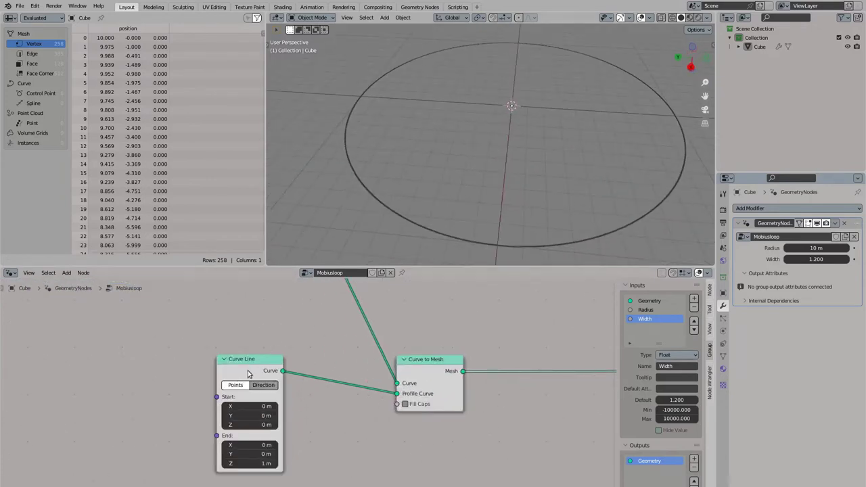
Step: Set the Curve Line's start Y to -1 m, end Y to 1 m and end Z to 0 m
{"action": "double_click", "coordinate": [263, 462]}
{"action": "type", "text": "0"}
{"action": "key", "text": "Return"}
{"action": "left_click_drag", "start_coordinate": [261, 416], "coordinate": [255, 416]}
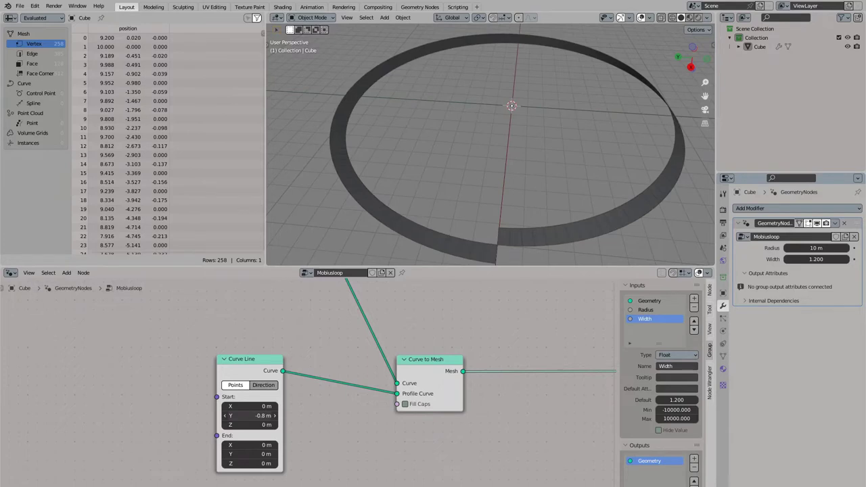
{"action": "left_click", "coordinate": [257, 416]}
{"action": "type", "text": "-1"}
{"action": "left_click", "coordinate": [257, 455]}
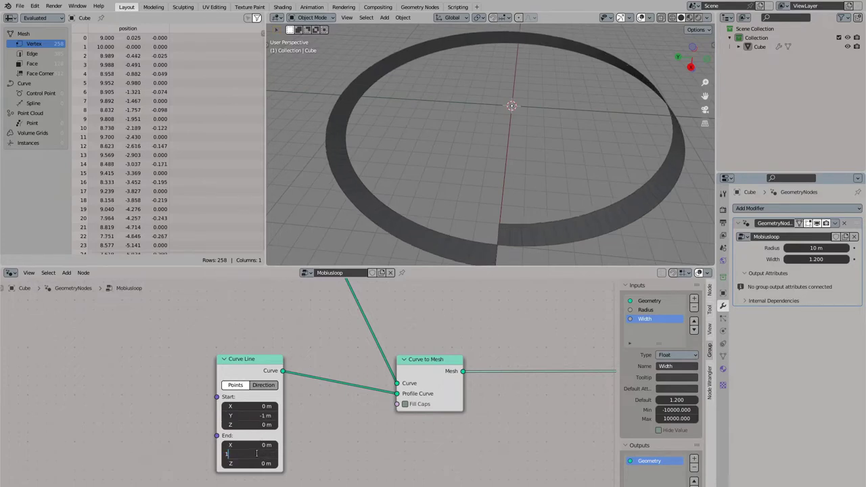
{"action": "type", "text": "1"}
{"action": "key", "text": "Return"}
{"action": "scroll", "coordinate": [427, 340], "scroll_direction": "down", "scroll_amount": 8}
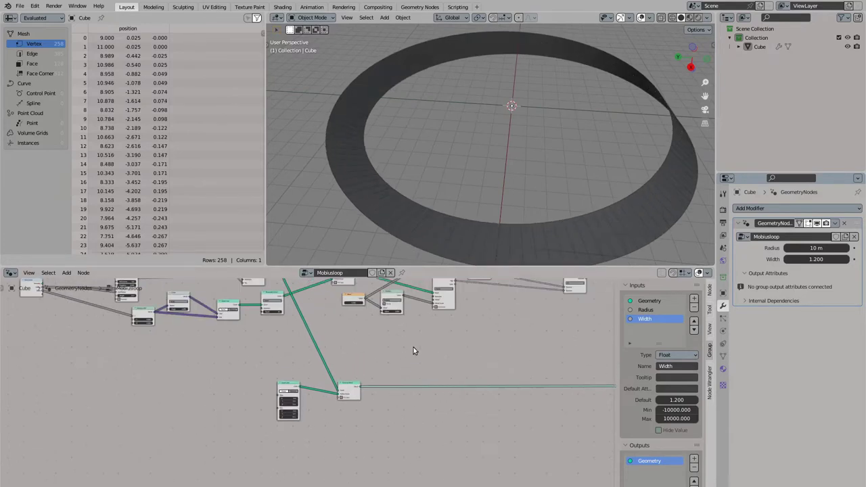
Step: Reconnect the Join Geometry output to Group Output
{"action": "middle_click_drag", "start_coordinate": [460, 355], "coordinate": [390, 347]}
{"action": "scroll", "coordinate": [387, 352], "scroll_direction": "up", "scroll_amount": 2}
{"action": "left_click_drag", "start_coordinate": [381, 356], "coordinate": [434, 358]}
{"action": "mouse_move", "coordinate": [414, 226]}
{"action": "middle_mouse_down"}
{"action": "mouse_move", "coordinate": [435, 208]}
{"action": "mouse_move", "coordinate": [421, 221]}
{"action": "middle_mouse_up"}
Step: Narrow the road profile by setting the Curve Line's start Y to -0.5 m and end Y to 0.5 m
{"action": "middle_click_drag", "start_coordinate": [317, 357], "coordinate": [535, 331]}
{"action": "middle_click_drag", "start_coordinate": [196, 347], "coordinate": [541, 287]}
{"action": "scroll", "coordinate": [237, 380], "scroll_direction": "up", "scroll_amount": 3}
{"action": "scroll", "coordinate": [237, 381], "scroll_direction": "up", "scroll_amount": 2}
{"action": "double_click", "coordinate": [186, 421]}
{"action": "type", "text": "-.5"}
{"action": "key", "text": "Tab"}
{"action": "key", "text": "Tab"}
{"action": "key", "text": "Tab"}
{"action": "type", "text": ".5"}
{"action": "key", "text": "Return"}
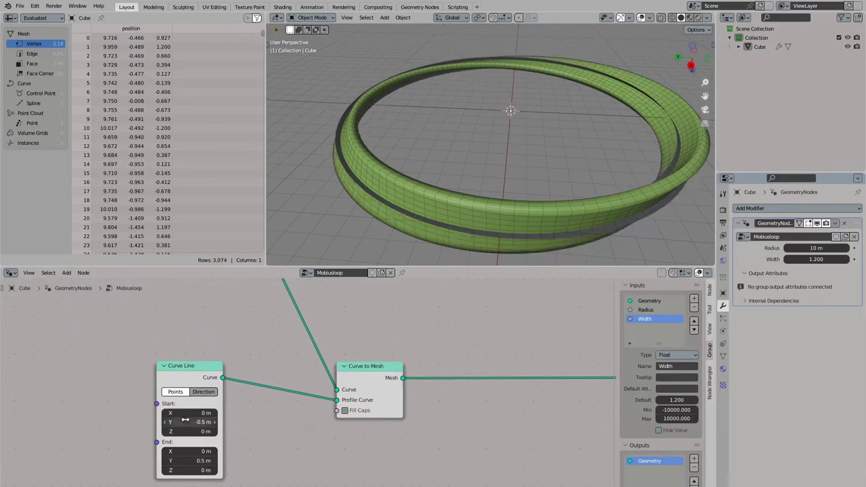
Step: Examine the final Extrude Mesh and Merge by Distance nodes in the maximized node tree, and restore the normal layout
{"action": "mouse_move", "coordinate": [373, 213]}
{"action": "middle_mouse_down"}
{"action": "mouse_move", "coordinate": [425, 127]}
{"action": "mouse_move", "coordinate": [372, 212]}
{"action": "middle_mouse_up"}
{"action": "scroll", "coordinate": [432, 342], "scroll_direction": "down", "scroll_amount": 3}
{"action": "key", "text": "ctrl+space"}
{"action": "scroll", "coordinate": [443, 310], "scroll_direction": "down", "scroll_amount": 6}
{"action": "middle_click_drag", "start_coordinate": [430, 303], "coordinate": [374, 322]}
{"action": "middle_click_drag", "start_coordinate": [528, 248], "coordinate": [392, 310]}
{"action": "scroll", "coordinate": [528, 257], "scroll_direction": "up", "scroll_amount": 3}
{"action": "middle_click_drag", "start_coordinate": [528, 257], "coordinate": [364, 317]}
{"action": "middle_click_drag", "start_coordinate": [484, 257], "coordinate": [395, 310]}
{"action": "scroll", "coordinate": [394, 310], "scroll_direction": "up", "scroll_amount": 4}
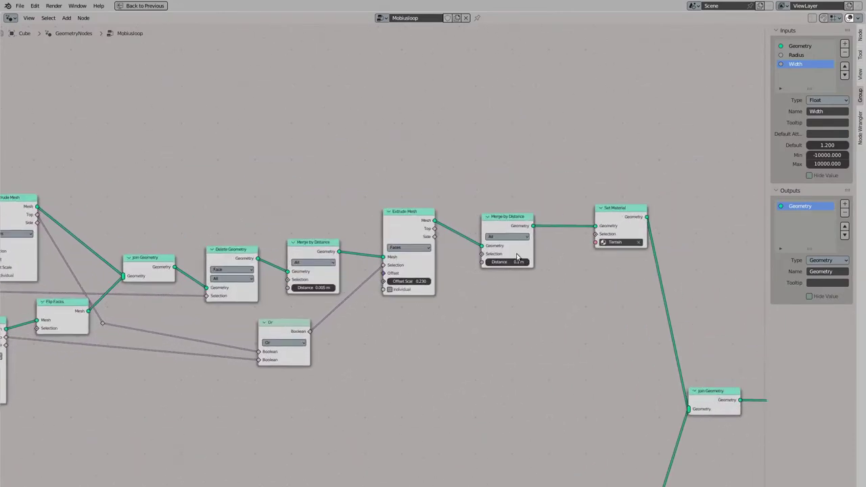
{"action": "left_click", "coordinate": [511, 224]}
{"action": "scroll", "coordinate": [511, 224], "scroll_direction": "up", "scroll_amount": 2}
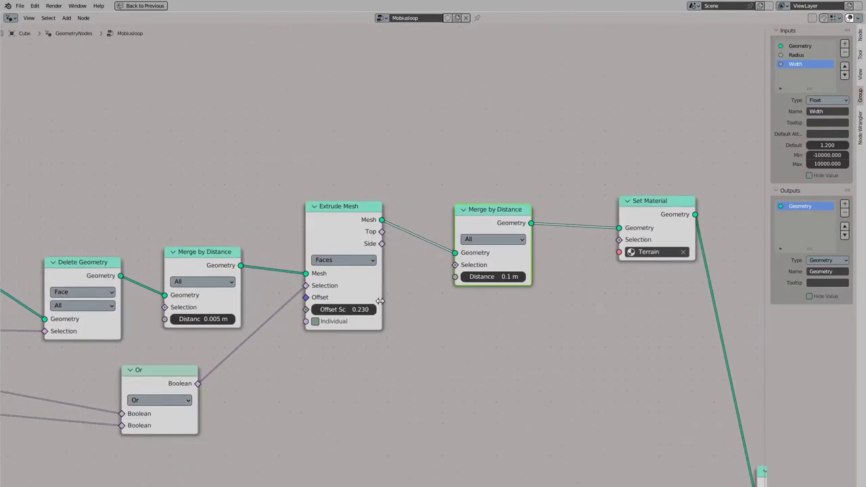
{"action": "key", "text": "ctrl+space"}
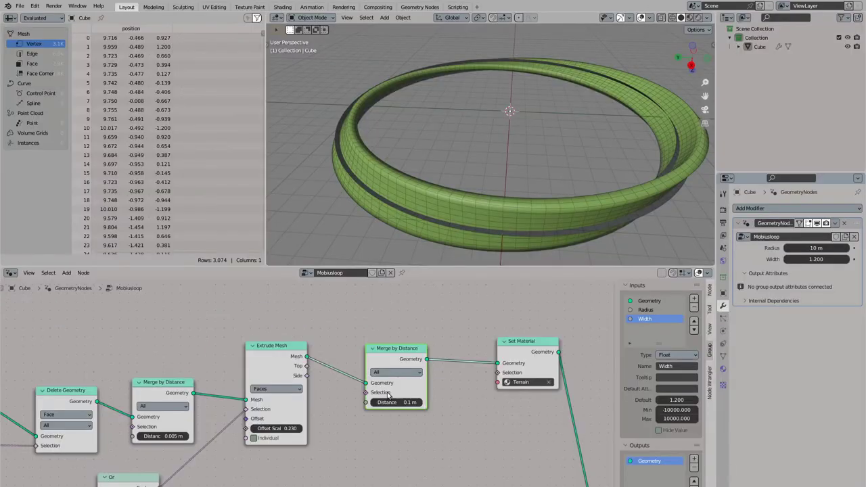
Step: Raise the last Extrude Mesh's Offset Scale to 0.430 and check the terrain against the road
{"action": "scroll", "coordinate": [308, 396], "scroll_direction": "up", "scroll_amount": 2}
{"action": "left_click_drag", "start_coordinate": [271, 429], "coordinate": [294, 429]}
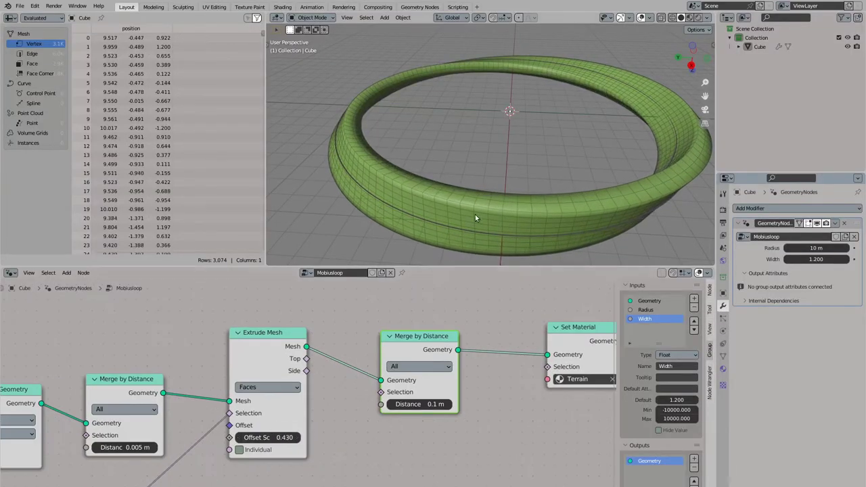
{"action": "middle_click_drag", "start_coordinate": [483, 210], "coordinate": [452, 227]}
{"action": "scroll", "coordinate": [260, 385], "scroll_direction": "down", "scroll_amount": 8}
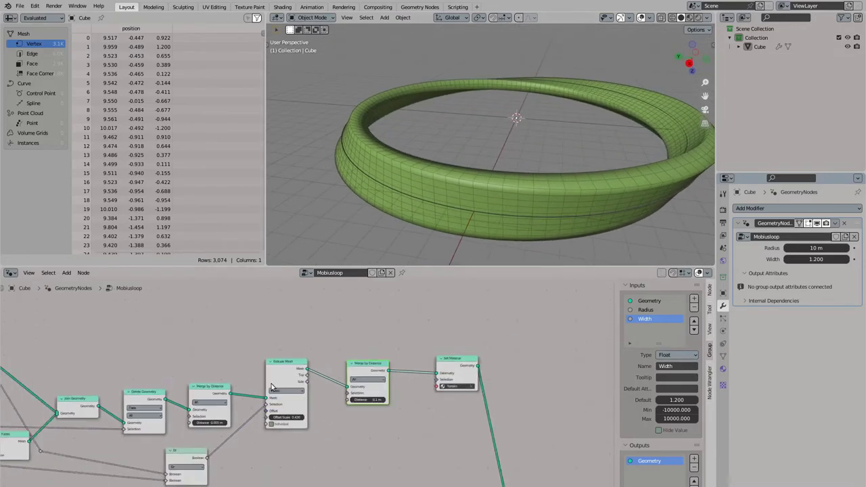
Step: Bypass Join Geometry by linking the Road Set Material output straight to Group Output
{"action": "middle_click_drag", "start_coordinate": [95, 453], "coordinate": [253, 385]}
{"action": "middle_click_drag", "start_coordinate": [164, 419], "coordinate": [350, 328]}
{"action": "middle_click_drag", "start_coordinate": [612, 346], "coordinate": [390, 346]}
{"action": "middle_click_drag", "start_coordinate": [608, 386], "coordinate": [372, 387]}
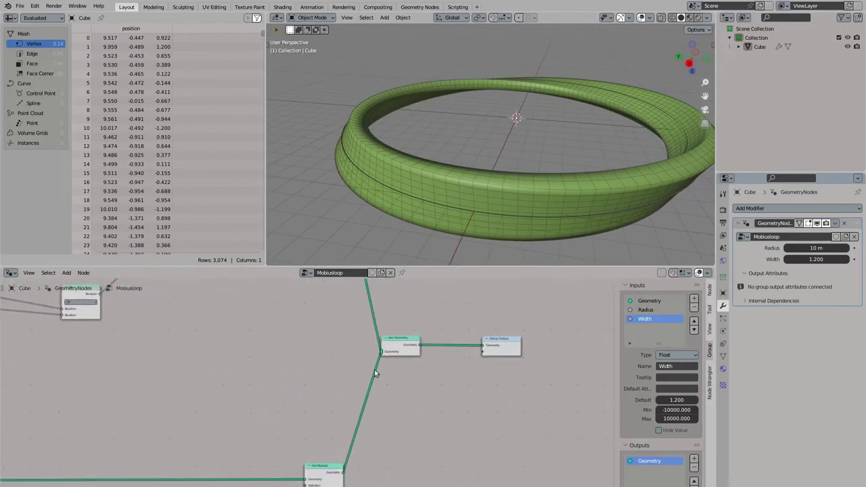
{"action": "left_click_drag", "start_coordinate": [344, 474], "coordinate": [486, 346]}
Step: Move the Curve Line closer to the lower Curve to Mesh and add a Merge by Distance node after that Curve to Mesh
{"action": "middle_click_drag", "start_coordinate": [88, 416], "coordinate": [265, 367]}
{"action": "middle_click_drag", "start_coordinate": [118, 396], "coordinate": [409, 341]}
{"action": "scroll", "coordinate": [186, 371], "scroll_direction": "up", "scroll_amount": 4}
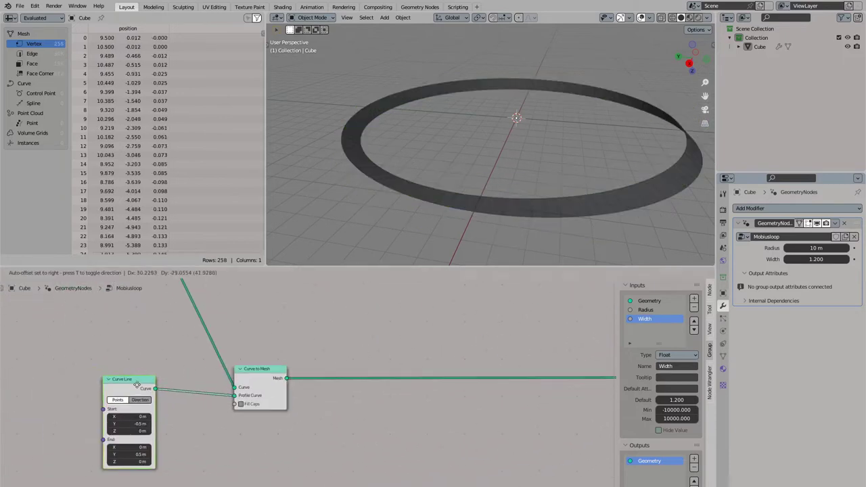
{"action": "left_click_drag", "start_coordinate": [139, 384], "coordinate": [143, 387]}
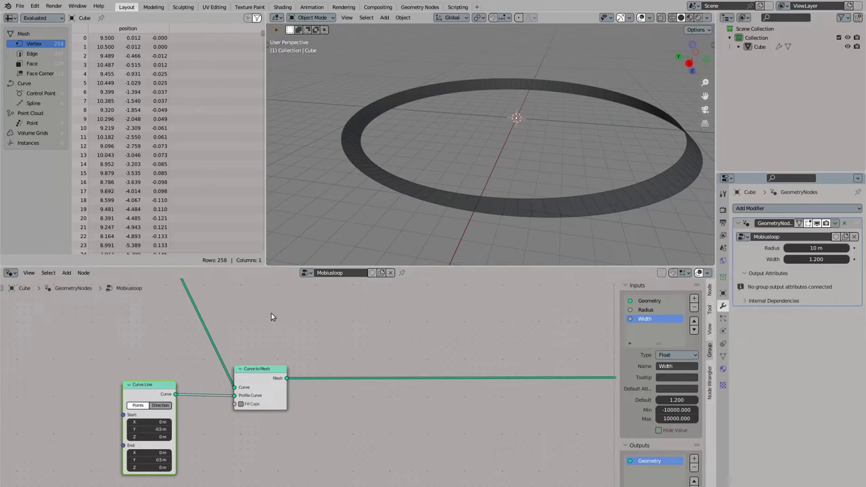
{"action": "key", "text": "shift+a"}
{"action": "type", "text": "merge"}
{"action": "key", "text": "Return"}
{"action": "left_click", "coordinate": [429, 369]}
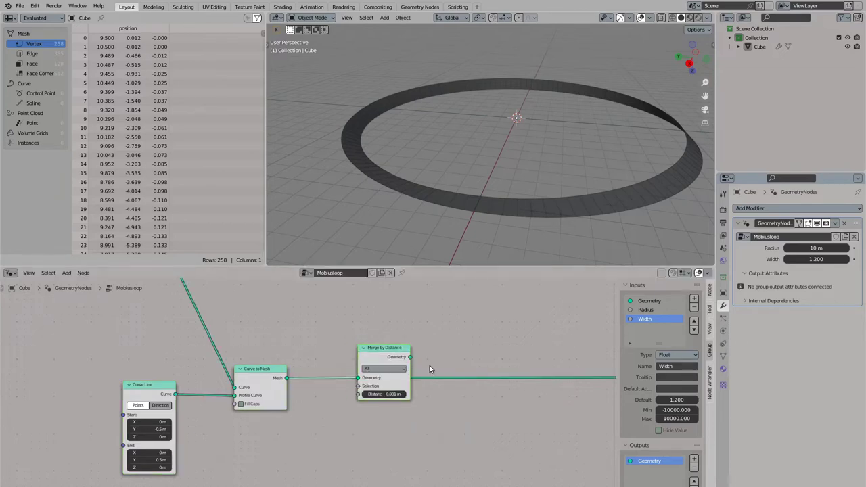
Step: Set the new Merge by Distance node's Distance to 0.1 m and position the node just after Curve to Mesh
{"action": "left_click", "coordinate": [384, 394]}
{"action": "type", "text": "0.1"}
{"action": "key", "text": "Return"}
{"action": "left_click_drag", "start_coordinate": [385, 394], "coordinate": [399, 394]}
{"action": "left_click", "coordinate": [386, 394]}
{"action": "type", "text": ".1"}
{"action": "key", "text": "Return"}
{"action": "scroll", "coordinate": [388, 366], "scroll_direction": "down", "scroll_amount": 1}
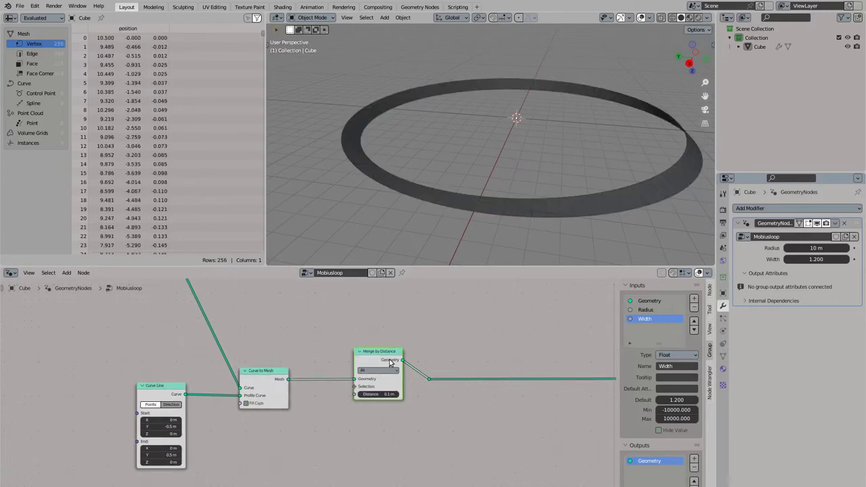
{"action": "left_click_drag", "start_coordinate": [389, 361], "coordinate": [373, 366]}
Step: Add an Extrude Mesh node after the Merge by Distance node and turn off its Individual option
{"action": "middle_click_drag", "start_coordinate": [421, 372], "coordinate": [302, 388]}
{"action": "left_click_drag", "start_coordinate": [311, 394], "coordinate": [304, 388]}
{"action": "key", "text": "shift+a"}
{"action": "type", "text": "sextr"}
{"action": "key", "text": "Return"}
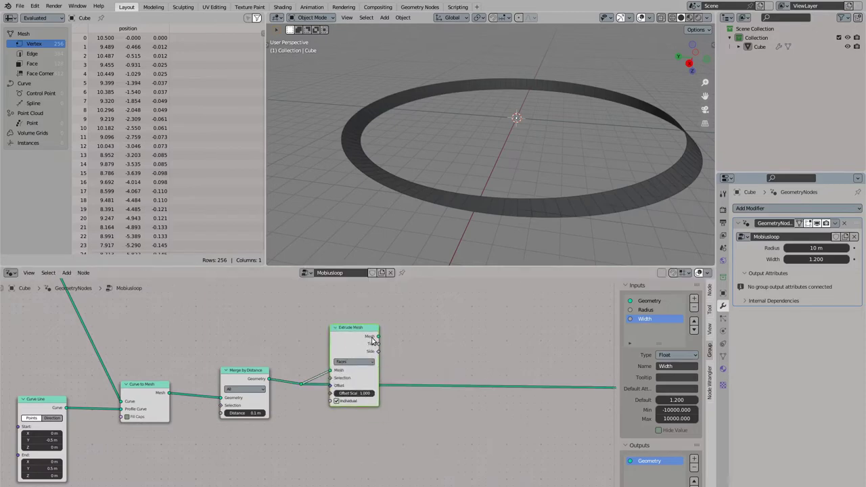
{"action": "left_click_drag", "start_coordinate": [377, 336], "coordinate": [363, 353]}
{"action": "left_click", "coordinate": [345, 422]}
{"action": "middle_click_drag", "start_coordinate": [467, 245], "coordinate": [498, 182]}
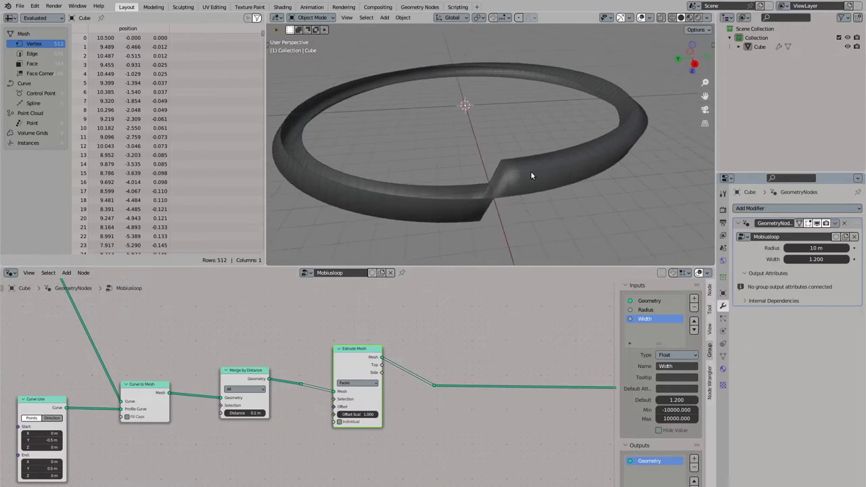
Step: Set the Offset Scale of the new Extrude Mesh node to 0
{"action": "left_click", "coordinate": [364, 414]}
{"action": "type", "text": "0"}
{"action": "key", "text": "Return"}
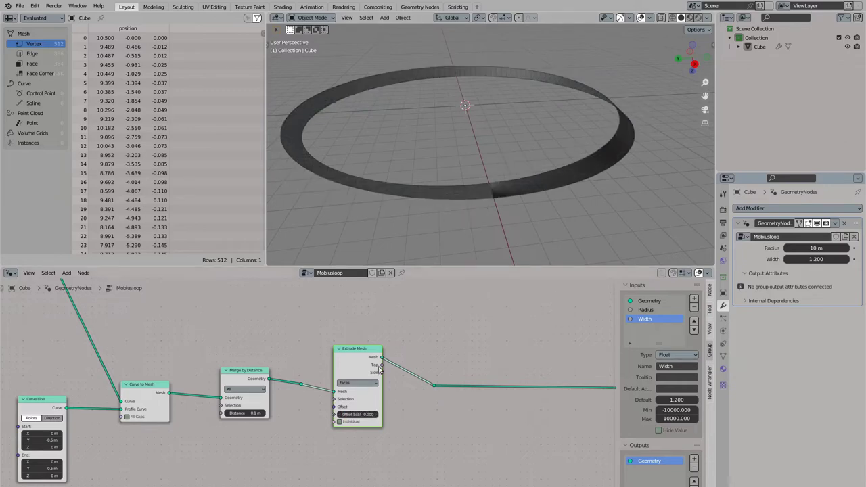
Step: Add a Delete Geometry node after the Extrude Mesh and link the Extrude Mesh's Top output to its Selection
{"action": "middle_click_drag", "start_coordinate": [387, 361], "coordinate": [312, 376]}
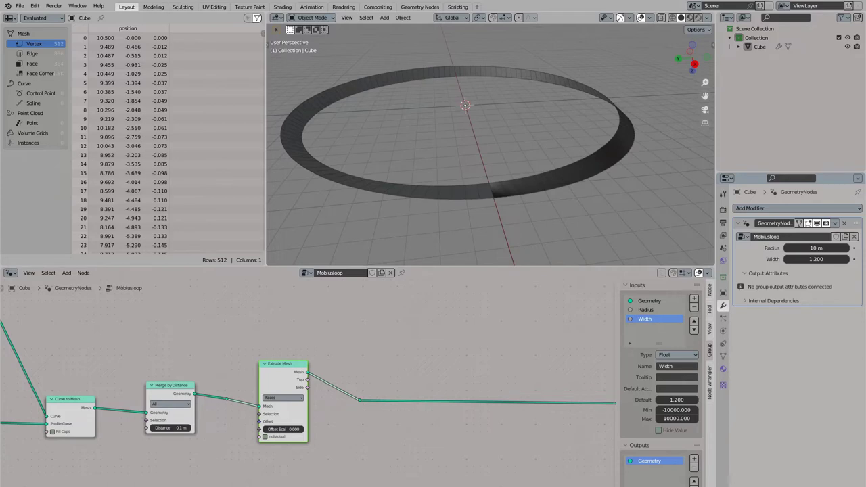
{"action": "key", "text": "shift+a"}
{"action": "type", "text": "delete"}
{"action": "key", "text": "Return"}
{"action": "left_click", "coordinate": [418, 337]}
{"action": "left_click", "coordinate": [500, 401]}
{"action": "left_click_drag", "start_coordinate": [461, 343], "coordinate": [501, 403]}
{"action": "left_click_drag", "start_coordinate": [346, 408], "coordinate": [348, 379]}
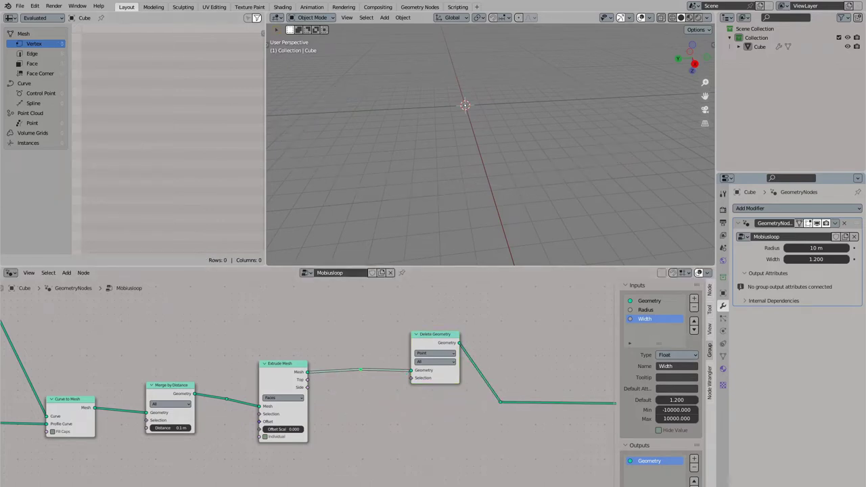
{"action": "left_click_drag", "start_coordinate": [311, 385], "coordinate": [410, 377]}
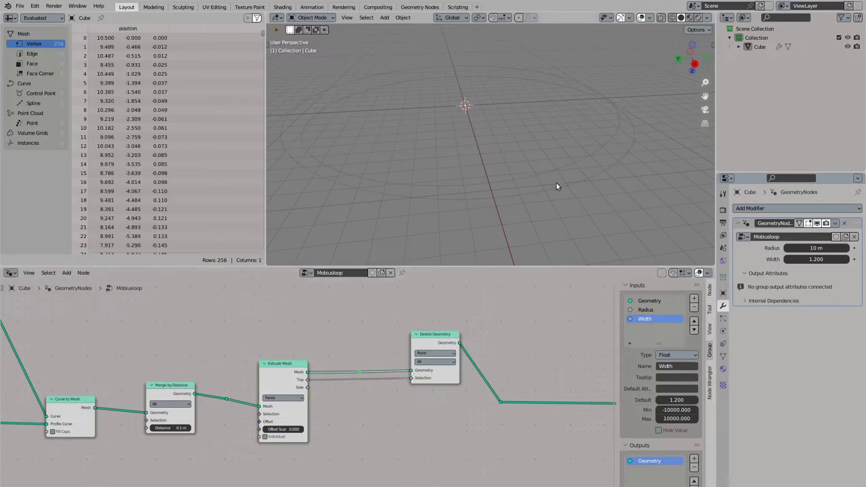
Step: Raise the wireframe overlay opacity to 1.000 and inspect the remaining edges up close
{"action": "left_click", "coordinate": [648, 19]}
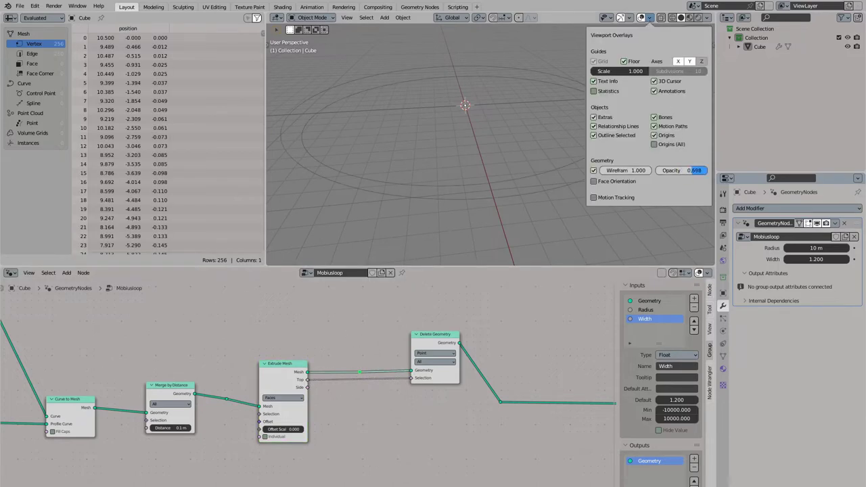
{"action": "middle_click_drag", "start_coordinate": [521, 139], "coordinate": [446, 163]}
{"action": "scroll", "coordinate": [484, 140], "scroll_direction": "up", "scroll_amount": 4}
{"action": "middle_click_drag", "start_coordinate": [484, 140], "coordinate": [429, 108]}
{"action": "scroll", "coordinate": [485, 101], "scroll_direction": "down", "scroll_amount": 3}
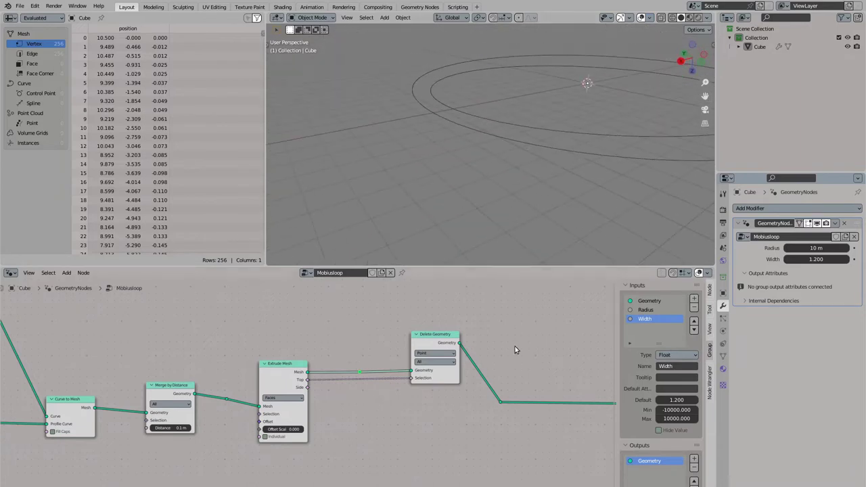
Step: Relink the Join Geometry output to Group Output and check the edges against the terrain mesh
{"action": "scroll", "coordinate": [474, 372], "scroll_direction": "down", "scroll_amount": 5}
{"action": "scroll", "coordinate": [342, 352], "scroll_direction": "up", "scroll_amount": 6}
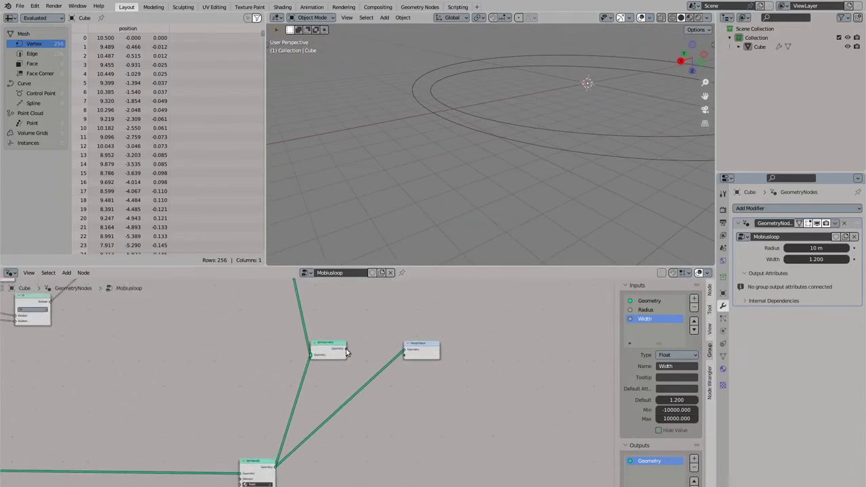
{"action": "left_click_drag", "start_coordinate": [345, 350], "coordinate": [406, 351]}
{"action": "scroll", "coordinate": [426, 219], "scroll_direction": "up", "scroll_amount": 6}
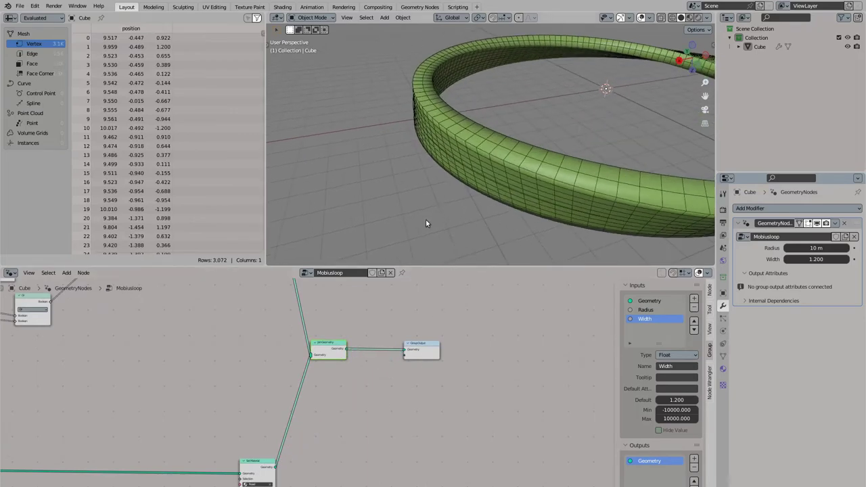
{"action": "scroll", "coordinate": [452, 215], "scroll_direction": "down", "scroll_amount": 3}
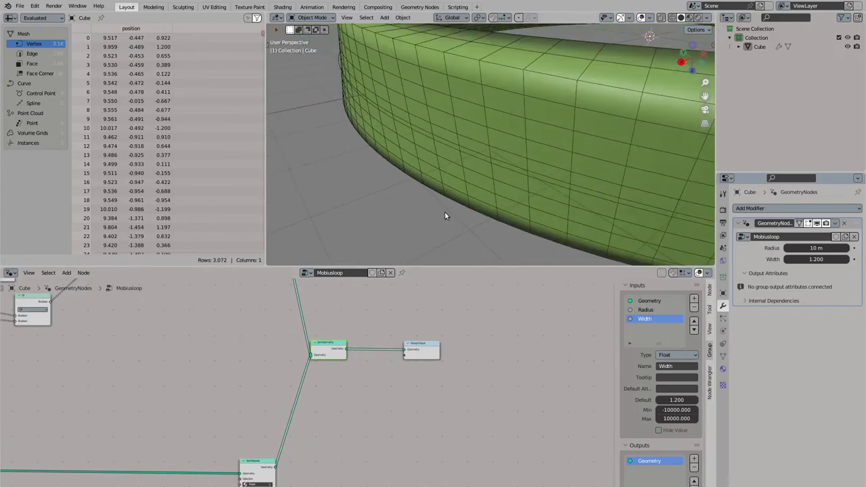
{"action": "middle_click_drag", "start_coordinate": [445, 212], "coordinate": [484, 200]}
Step: Turn off the wireframe overlay and view the whole loop
{"action": "left_click", "coordinate": [650, 18]}
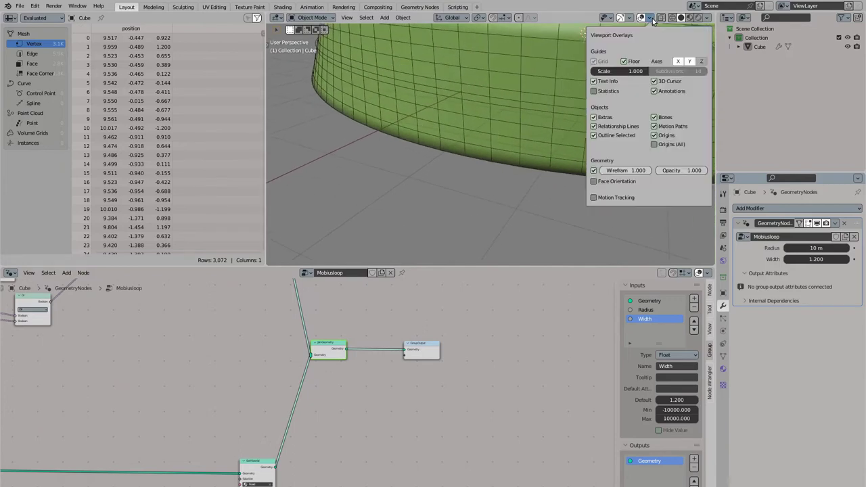
{"action": "left_click", "coordinate": [593, 170]}
{"action": "scroll", "coordinate": [446, 147], "scroll_direction": "down", "scroll_amount": 4}
{"action": "middle_click_drag", "start_coordinate": [446, 147], "coordinate": [485, 181]}
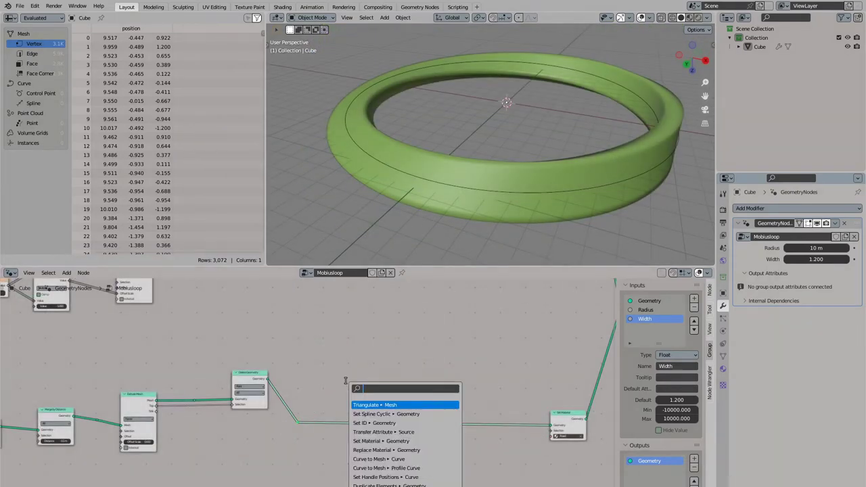
Step: Convert the remaining edges to a curve by adding a Mesh to Curve node after Delete Geometry
{"action": "type", "text": "h to"}
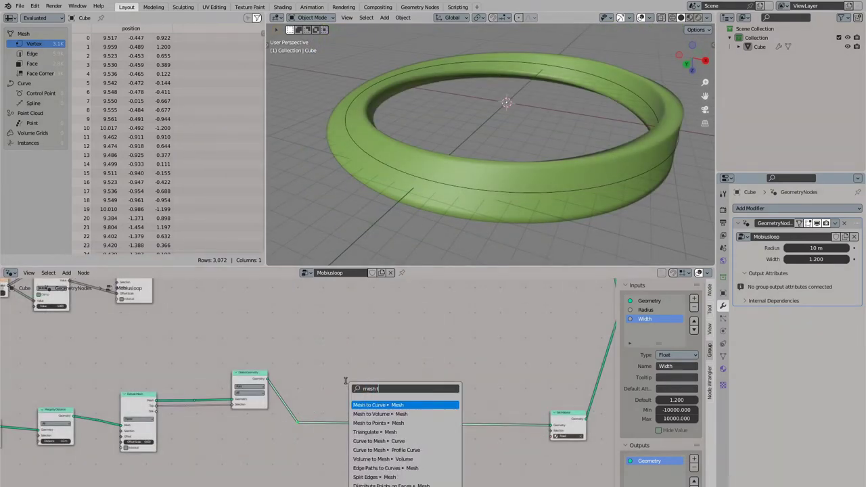
{"action": "key", "text": "Return"}
{"action": "left_click", "coordinate": [331, 371]}
{"action": "scroll", "coordinate": [248, 338], "scroll_direction": "up", "scroll_amount": 2}
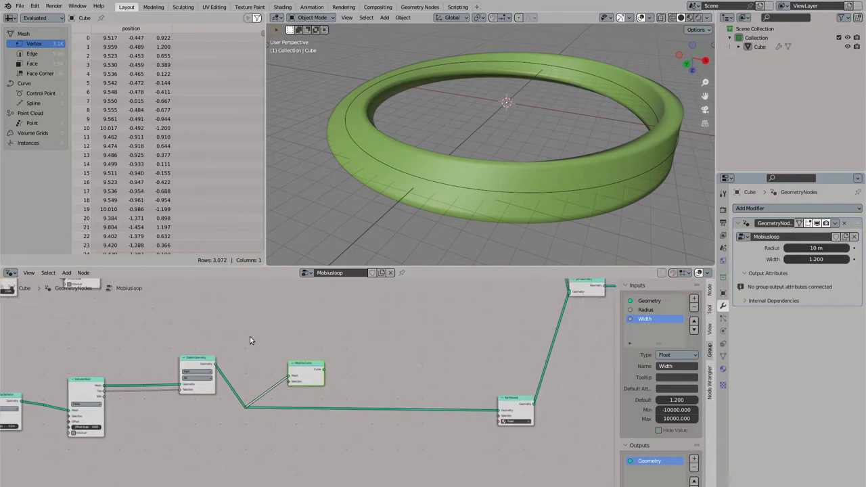
{"action": "left_click_drag", "start_coordinate": [305, 354], "coordinate": [544, 410]}
{"action": "left_click_drag", "start_coordinate": [197, 407], "coordinate": [539, 411]}
Step: Insert a Curve to Mesh node between the Mesh to Curve node and the Road Set Material node
{"action": "left_click", "coordinate": [179, 378]}
{"action": "type", "text": "curve to"}
{"action": "key", "text": "Return"}
{"action": "left_click", "coordinate": [362, 330]}
Step: Add a Curve Line node and link its Curve output to the Profile Curve of the new Curve to Mesh node
{"action": "key", "text": "shift+a"}
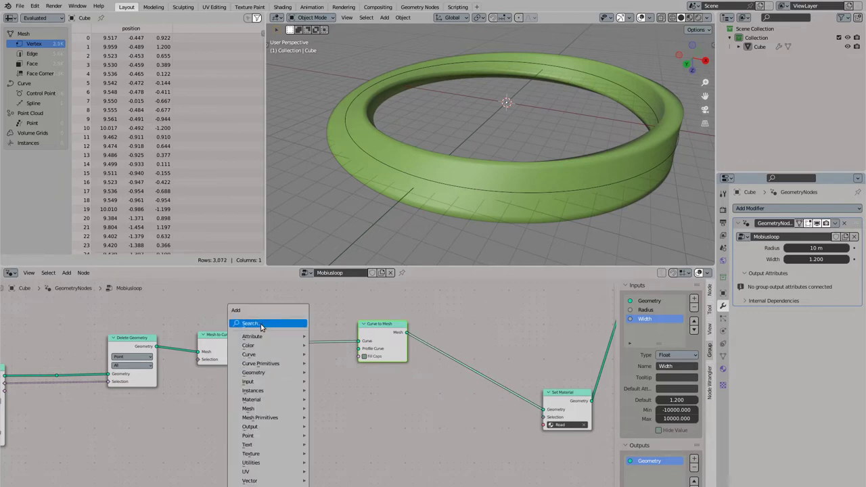
{"action": "left_click", "coordinate": [264, 323]}
{"action": "type", "text": "curve line"}
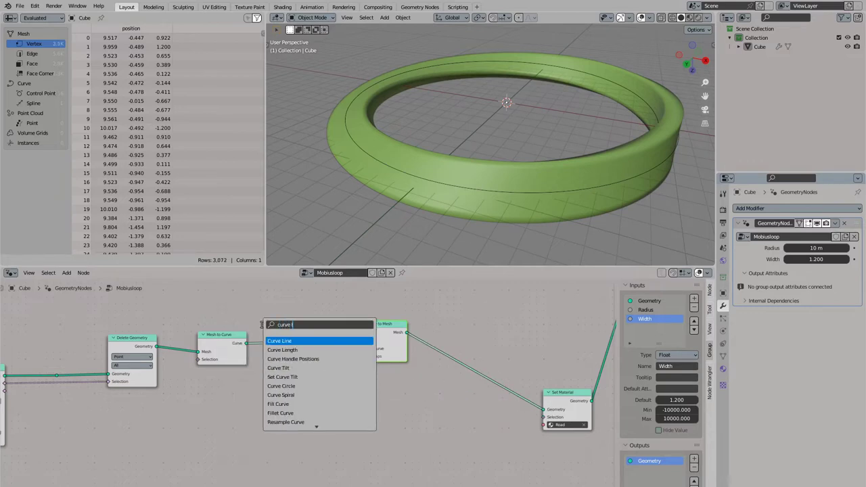
{"action": "key", "text": "Return"}
{"action": "left_click", "coordinate": [289, 401]}
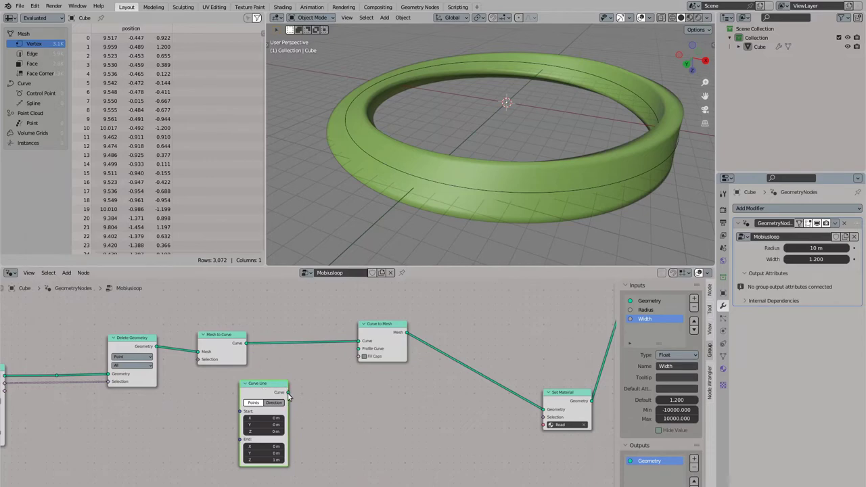
{"action": "left_click_drag", "start_coordinate": [289, 392], "coordinate": [359, 352]}
{"action": "scroll", "coordinate": [344, 229], "scroll_direction": "up", "scroll_amount": 10}
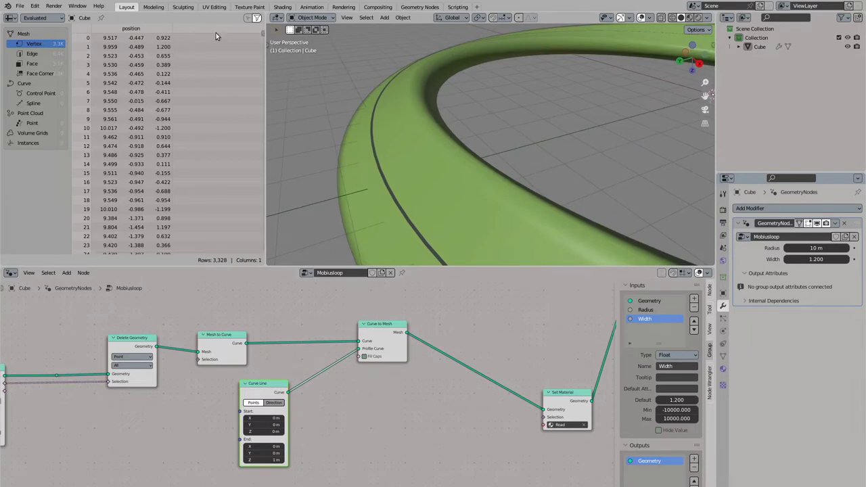
Step: Lay the new Curve Line along X by setting End Z to 0, Start X to -1 m and End X to 1 m
{"action": "left_click", "coordinate": [273, 460]}
{"action": "type", "text": "0"}
{"action": "key", "text": "Return"}
{"action": "left_click", "coordinate": [270, 420]}
{"action": "type", "text": "-1"}
{"action": "key", "text": "Return"}
{"action": "left_click", "coordinate": [271, 447]}
{"action": "type", "text": "1"}
{"action": "key", "text": "Return"}
{"action": "middle_click_drag", "start_coordinate": [374, 247], "coordinate": [358, 203]}
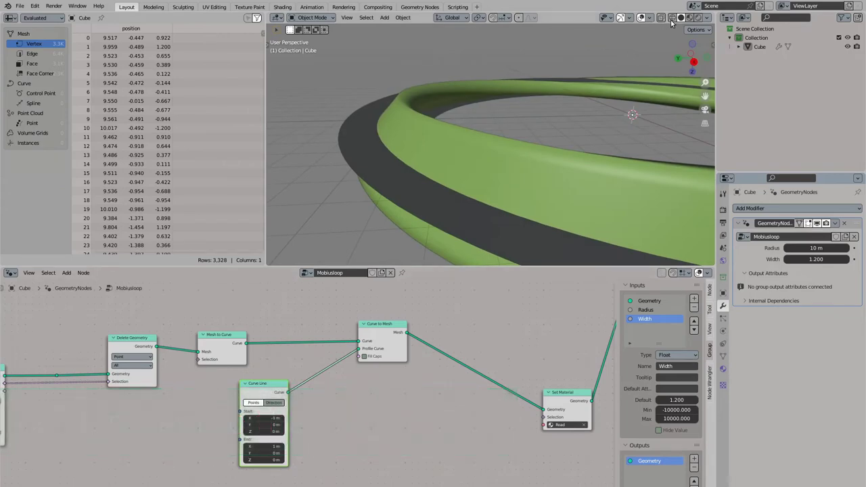
Step: Switch the viewport to wireframe shading and narrow the Curve Line profile to Start X -0.1 m and End X 0.1 m
{"action": "key", "text": "shift+z"}
{"action": "left_click", "coordinate": [266, 417]}
{"action": "type", "text": "-0.1"}
{"action": "key", "text": "Tab"}
{"action": "key", "text": "Tab"}
{"action": "key", "text": "Tab"}
{"action": "type", "text": ".1"}
{"action": "key", "text": "Return"}
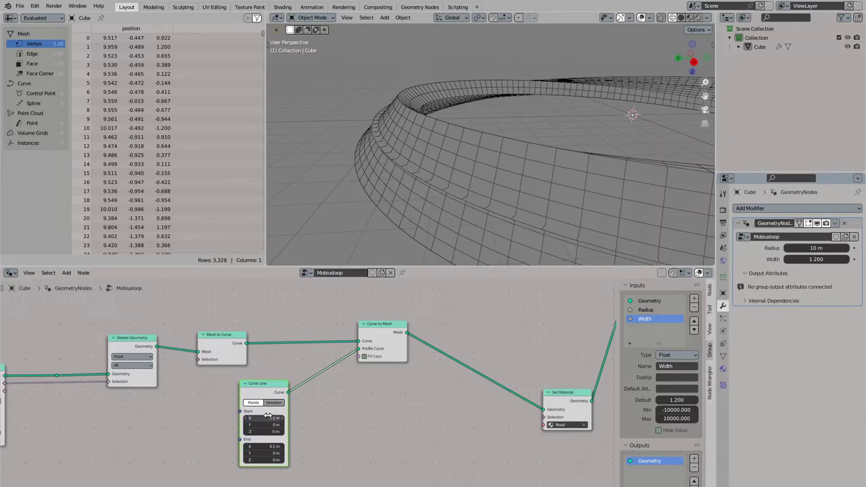
Step: Examine how the narrow strip follows the terrain in solid and wireframe shading, finishing in solid shading
{"action": "mouse_move", "coordinate": [472, 192]}
{"action": "middle_mouse_down"}
{"action": "mouse_move", "coordinate": [430, 205]}
{"action": "mouse_move", "coordinate": [477, 199]}
{"action": "middle_mouse_up"}
{"action": "left_click", "coordinate": [681, 17]}
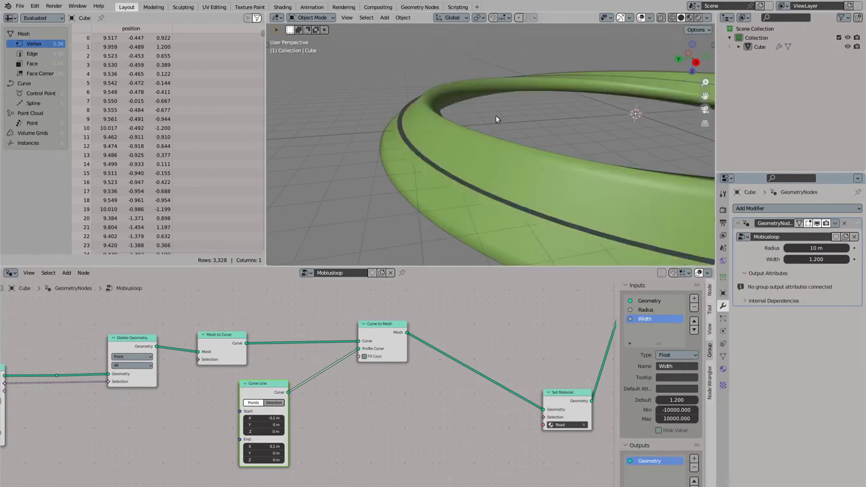
{"action": "middle_click_drag", "start_coordinate": [487, 130], "coordinate": [572, 93]}
{"action": "scroll", "coordinate": [547, 155], "scroll_direction": "down", "scroll_amount": 3}
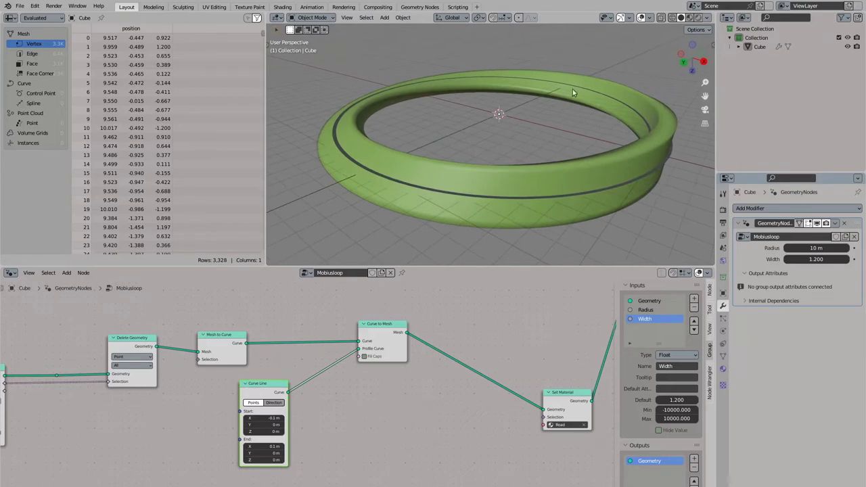
{"action": "left_click", "coordinate": [673, 19]}
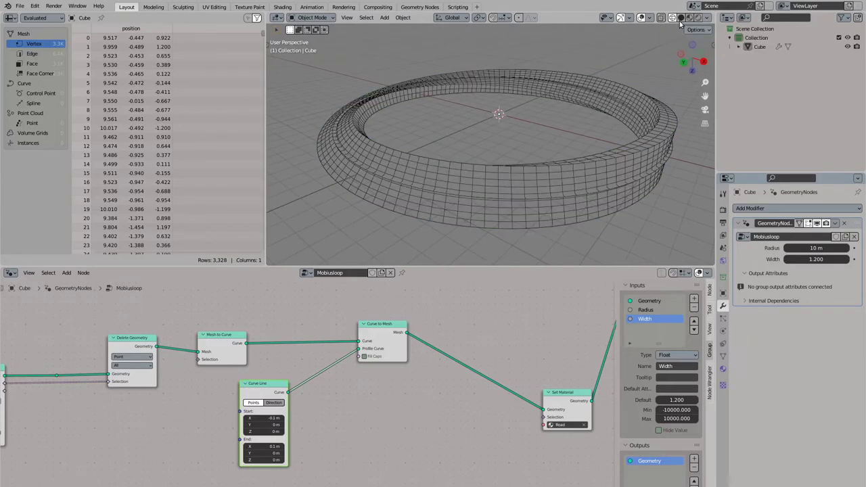
{"action": "middle_click_drag", "start_coordinate": [599, 68], "coordinate": [539, 115]}
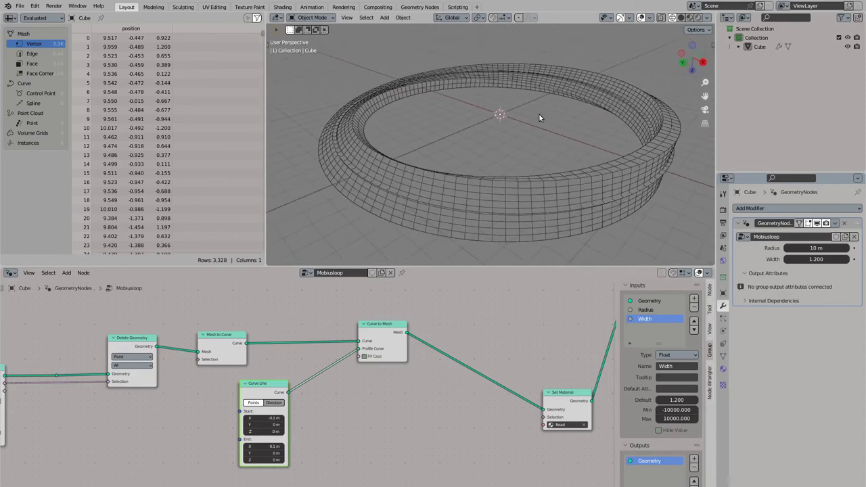
{"action": "left_click", "coordinate": [681, 18]}
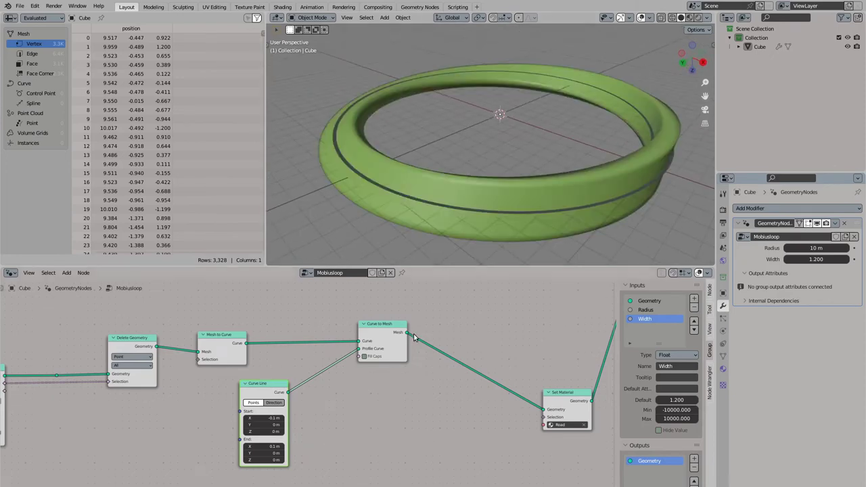
Step: Move the Curve to Mesh and Curve Line nodes towards Set Material to make room after Mesh to Curve
{"action": "scroll", "coordinate": [411, 339], "scroll_direction": "down", "scroll_amount": 5}
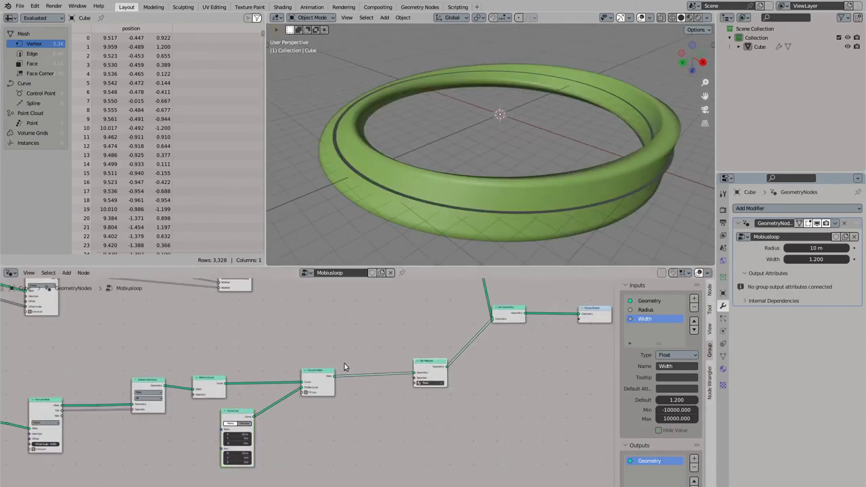
{"action": "scroll", "coordinate": [334, 365], "scroll_direction": "up", "scroll_amount": 2}
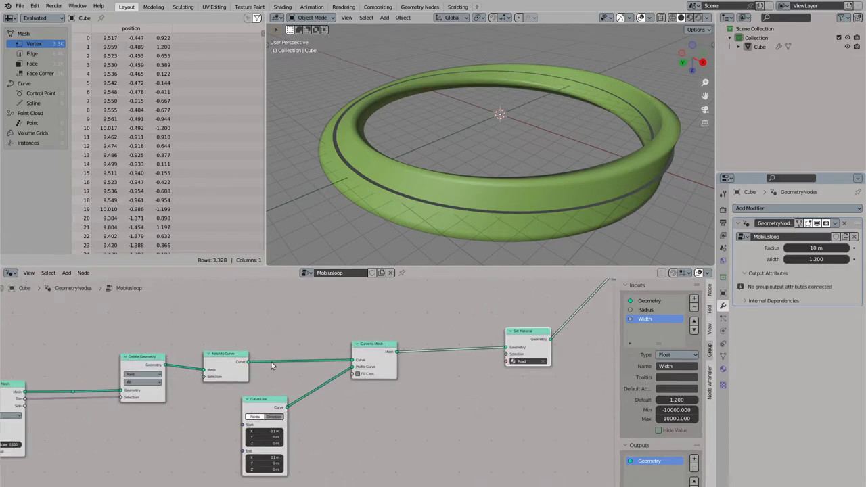
{"action": "left_click_drag", "start_coordinate": [362, 357], "coordinate": [452, 354]}
{"action": "left_click_drag", "start_coordinate": [254, 401], "coordinate": [378, 391]}
Step: Try to add a Set Curve Tilt node after Mesh to Curve
{"action": "left_click_drag", "start_coordinate": [248, 365], "coordinate": [303, 328]}
{"action": "type", "text": "curve t"}
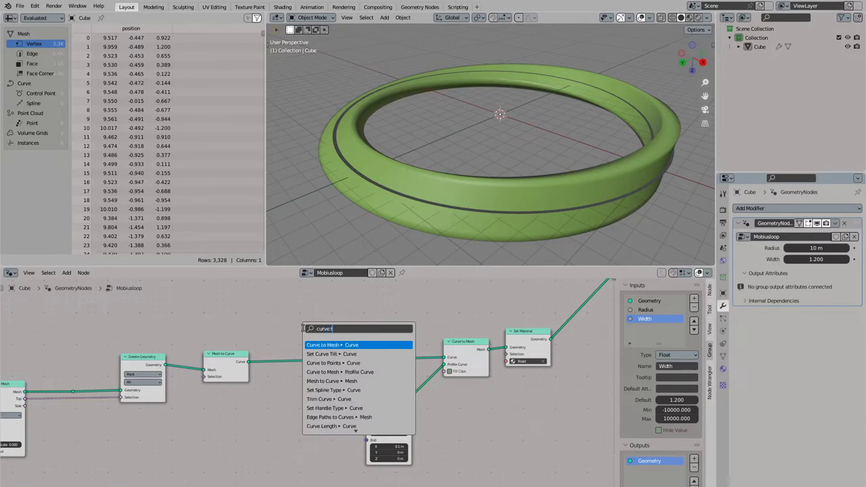
{"action": "type", "text": "il"}
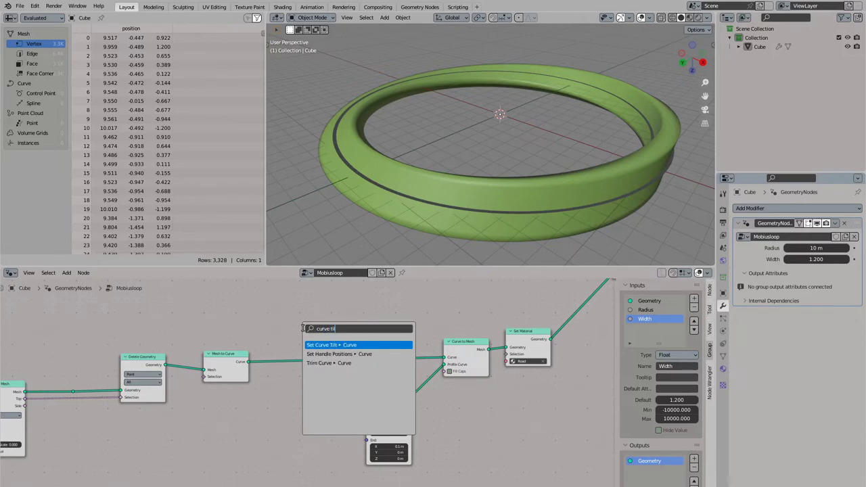
{"action": "key", "text": "Return"}
{"action": "left_click", "coordinate": [336, 326]}
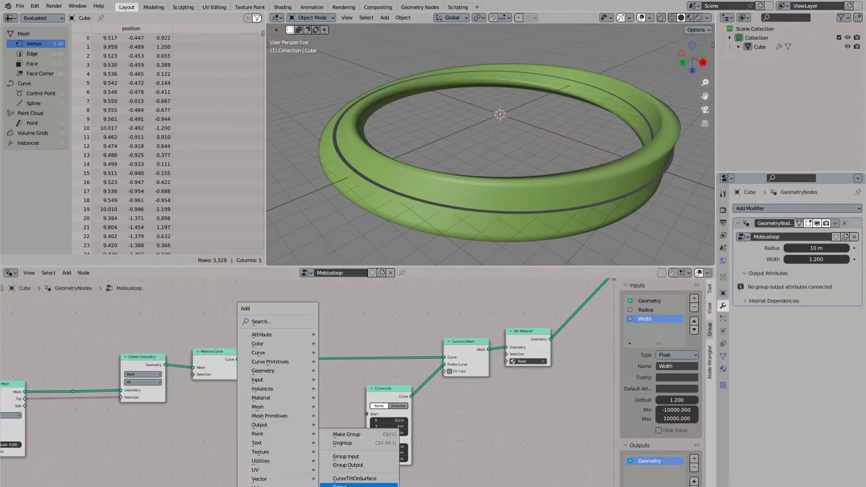
Step: Insert the Debug group node between Mesh to Curve and Curve to Mesh and inspect its arrows along the loop
{"action": "left_click", "coordinate": [348, 486]}
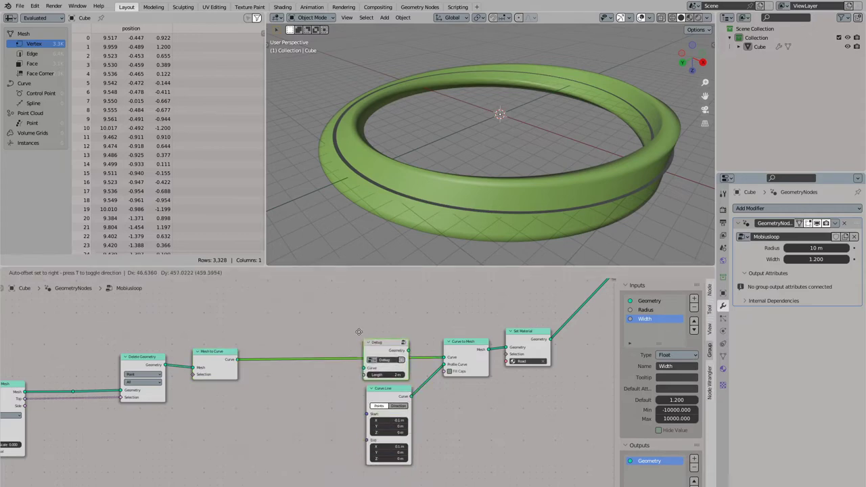
{"action": "left_click", "coordinate": [353, 331]}
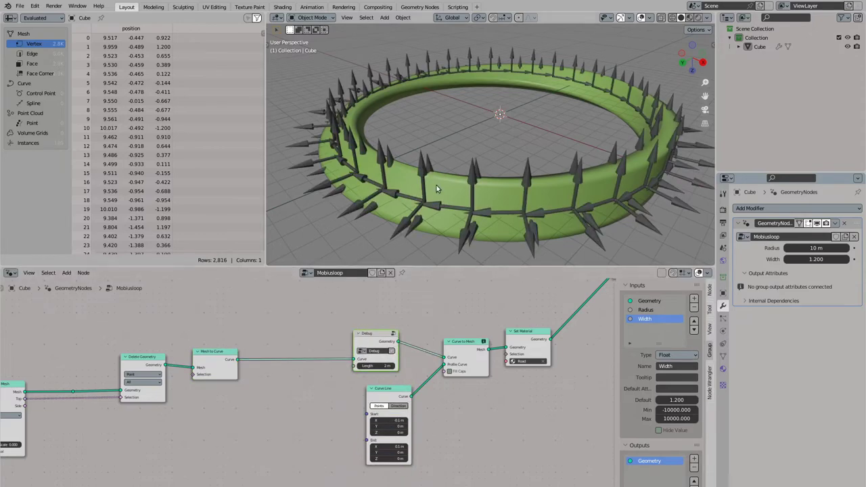
{"action": "middle_click_drag", "start_coordinate": [437, 189], "coordinate": [459, 184]}
Step: Set the viewport's solid shading colour to Random and look over the loop
{"action": "left_click", "coordinate": [707, 18]}
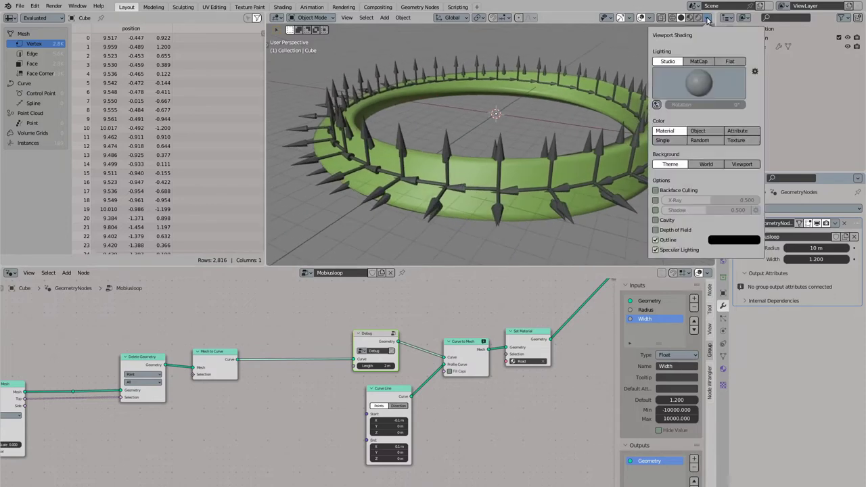
{"action": "left_click", "coordinate": [700, 140]}
{"action": "mouse_move", "coordinate": [489, 163]}
{"action": "middle_mouse_down"}
{"action": "mouse_move", "coordinate": [581, 135]}
{"action": "mouse_move", "coordinate": [496, 161]}
{"action": "middle_mouse_up"}
Step: Enlarge the loop to a 15.4 m Radius and 2.860 Width, and inspect the arrows in wireframe shading
{"action": "left_click_drag", "start_coordinate": [816, 248], "coordinate": [841, 262]}
{"action": "middle_click_drag", "start_coordinate": [507, 207], "coordinate": [453, 165]}
{"action": "scroll", "coordinate": [478, 180], "scroll_direction": "up", "scroll_amount": 5}
{"action": "left_click", "coordinate": [673, 19]}
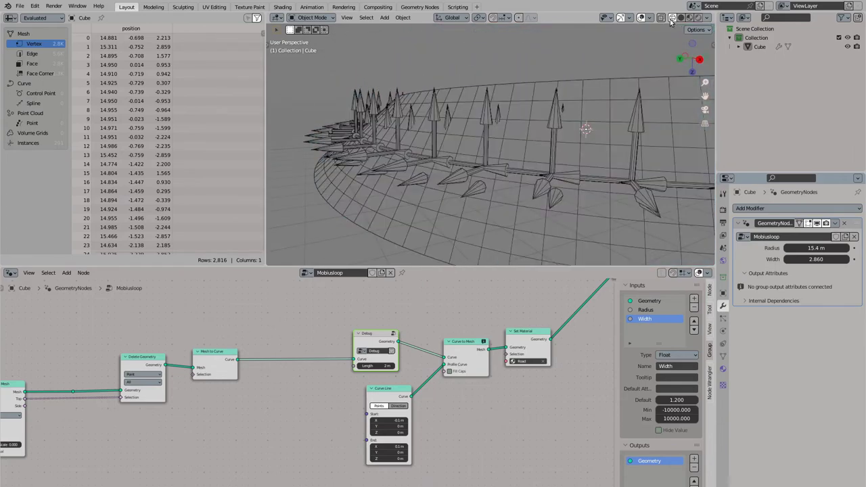
{"action": "middle_click_drag", "start_coordinate": [514, 93], "coordinate": [521, 136]}
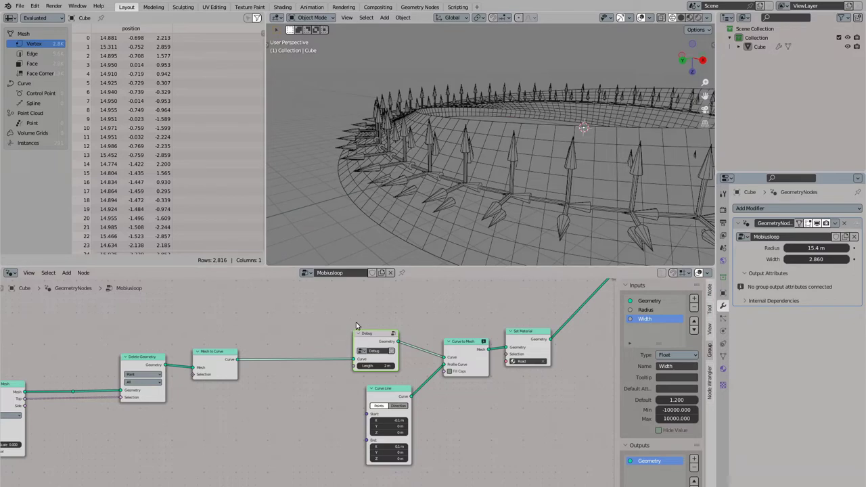
Step: Move Delete Geometry and Mesh to Curve back and insert the CurveTiltOnSurface group between Mesh to Curve and Debug
{"action": "left_click_drag", "start_coordinate": [144, 358], "coordinate": [103, 362]}
{"action": "left_click_drag", "start_coordinate": [219, 350], "coordinate": [251, 326]}
{"action": "type", "text": "curve tilt"}
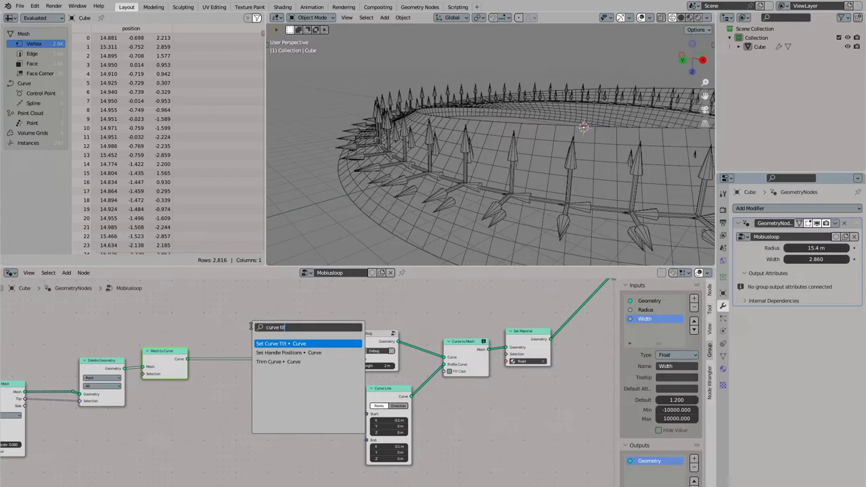
{"action": "key", "text": "Escape"}
{"action": "key", "text": "shift+a"}
{"action": "mouse_move", "coordinate": [250, 328]}
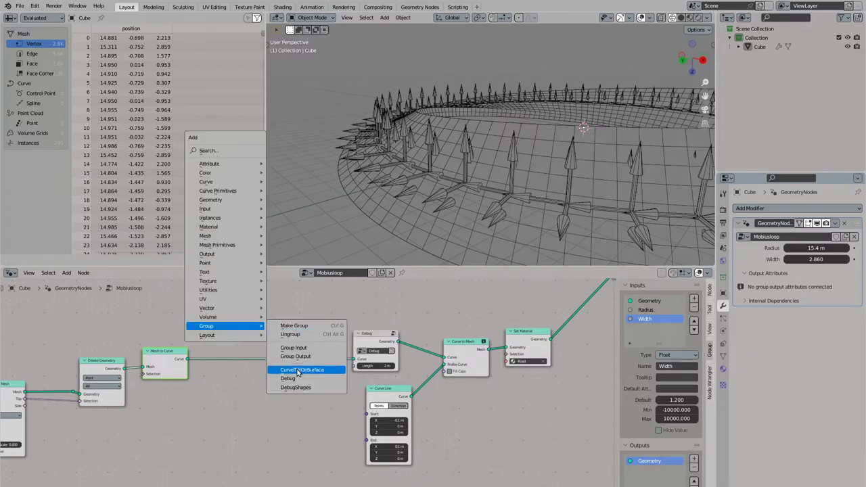
{"action": "left_click", "coordinate": [301, 370]}
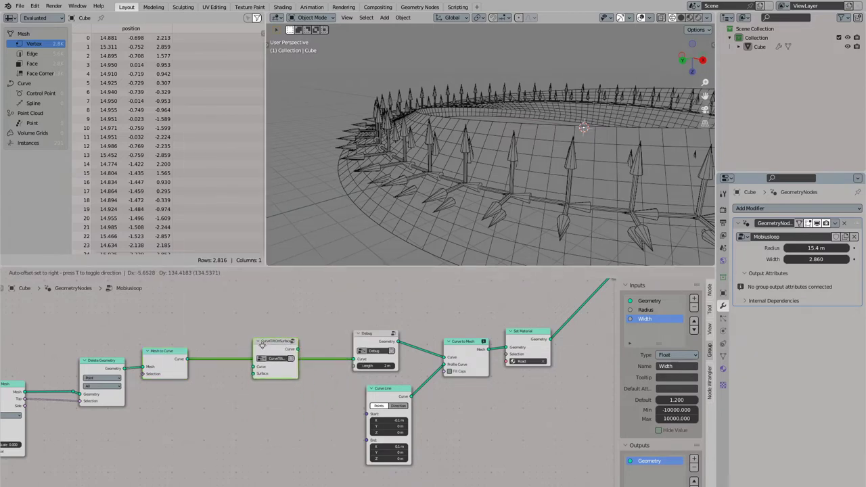
{"action": "left_click", "coordinate": [263, 348]}
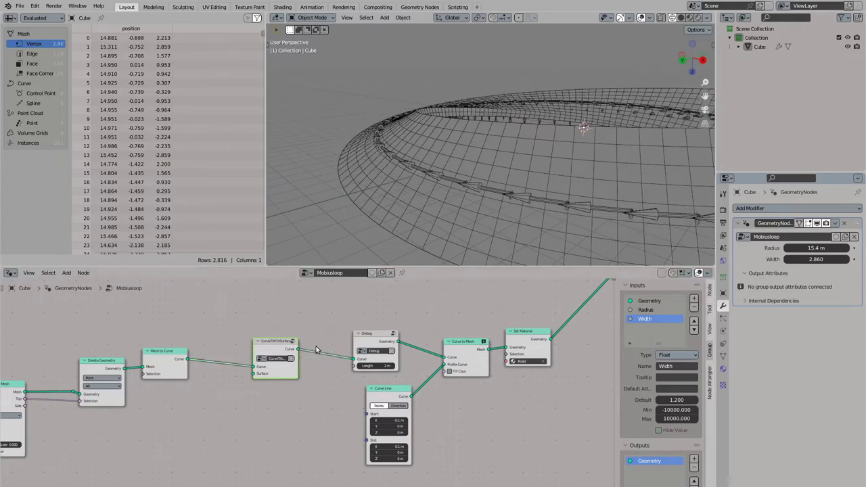
Step: Shift the strip's node branch, Join Geometry and Group Output further along the graph to make room
{"action": "scroll", "coordinate": [315, 350], "scroll_direction": "down", "scroll_amount": 5}
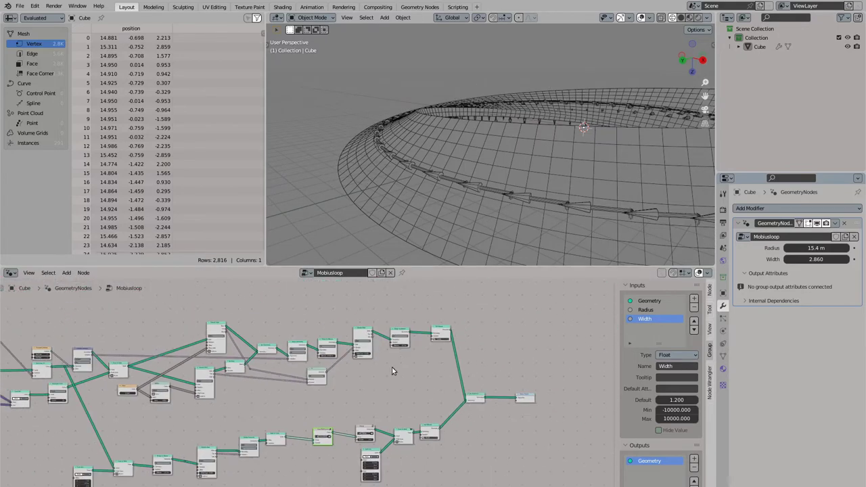
{"action": "middle_click_drag", "start_coordinate": [389, 376], "coordinate": [386, 333]}
{"action": "scroll", "coordinate": [304, 389], "scroll_direction": "down", "scroll_amount": 2}
{"action": "left_click_drag", "start_coordinate": [102, 379], "coordinate": [455, 474]}
{"action": "key", "text": "g"}
{"action": "left_click", "coordinate": [480, 467]}
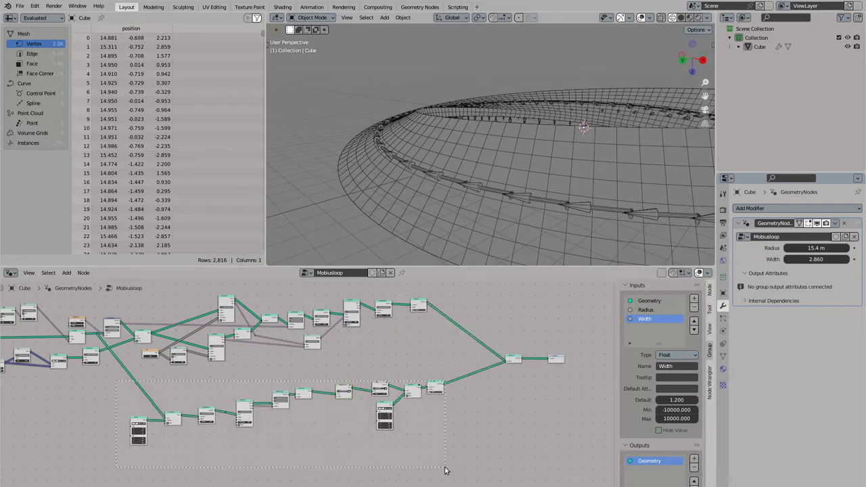
{"action": "key", "text": "g"}
{"action": "left_click", "coordinate": [505, 468]}
{"action": "left_click_drag", "start_coordinate": [563, 365], "coordinate": [581, 364]}
{"action": "left_click_drag", "start_coordinate": [517, 361], "coordinate": [540, 361]}
Step: Add a Separate Geometry node after the body's last Merge by Distance, with its Selection driven by the preceding Extrude Mesh node
{"action": "middle_click_drag", "start_coordinate": [421, 360], "coordinate": [392, 379]}
{"action": "scroll", "coordinate": [383, 384], "scroll_direction": "up", "scroll_amount": 5}
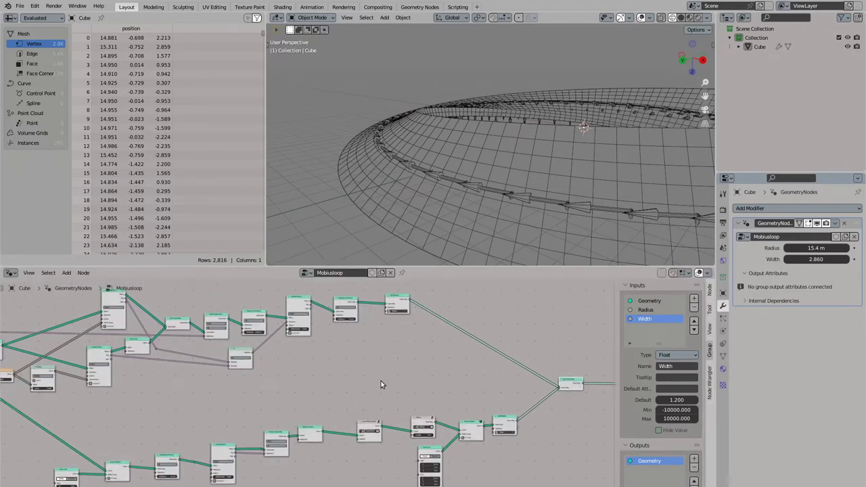
{"action": "left_click", "coordinate": [351, 303]}
{"action": "scroll", "coordinate": [363, 304], "scroll_direction": "up", "scroll_amount": 2}
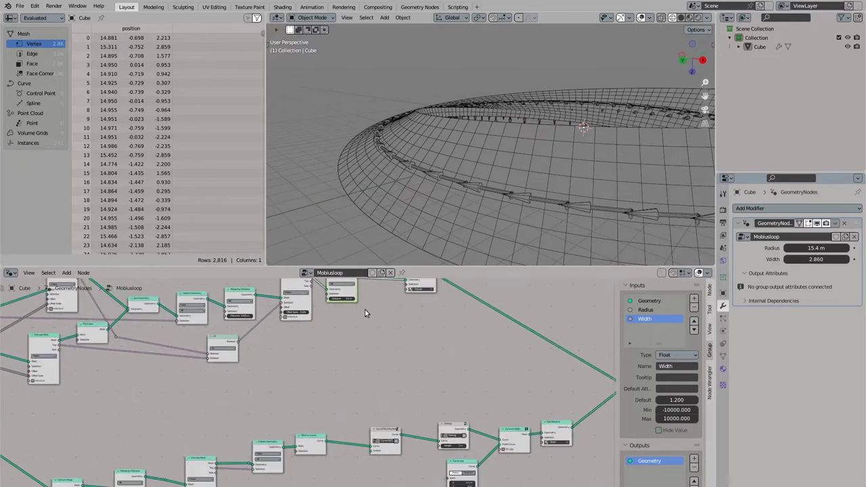
{"action": "left_click_drag", "start_coordinate": [348, 299], "coordinate": [370, 341]}
{"action": "type", "text": "separ"}
{"action": "key", "text": "Return"}
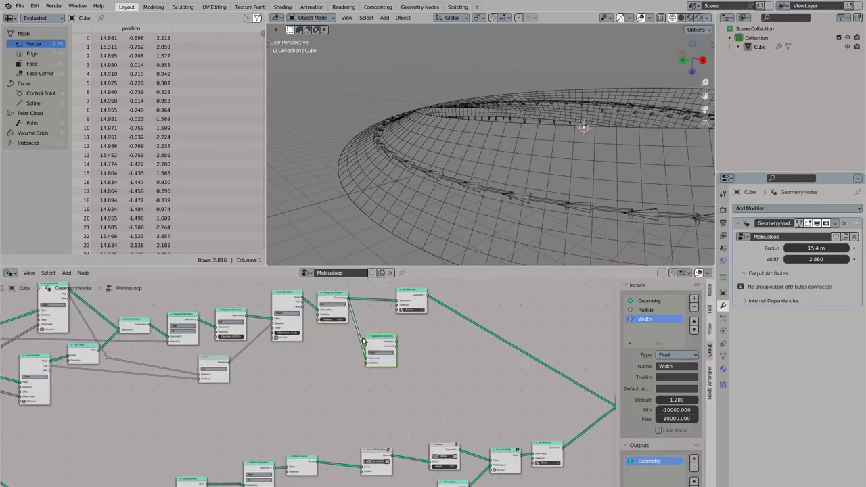
{"action": "scroll", "coordinate": [321, 362], "scroll_direction": "up", "scroll_amount": 2}
{"action": "left_click_drag", "start_coordinate": [303, 327], "coordinate": [391, 410]}
{"action": "mouse_move", "coordinate": [473, 388]}
{"action": "middle_mouse_down"}
{"action": "mouse_move", "coordinate": [293, 356]}
{"action": "mouse_move", "coordinate": [200, 351]}
{"action": "middle_mouse_up"}
{"action": "scroll", "coordinate": [293, 357], "scroll_direction": "down", "scroll_amount": 2}
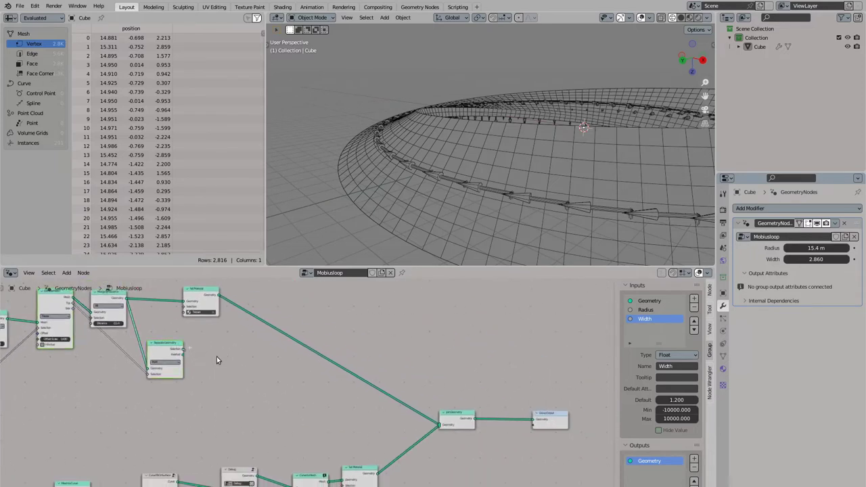
Step: Preview Separate Geometry's Selection output through Group Output, using solid shading with Material colour
{"action": "left_click_drag", "start_coordinate": [183, 349], "coordinate": [537, 422]}
{"action": "middle_click_drag", "start_coordinate": [491, 215], "coordinate": [478, 197]}
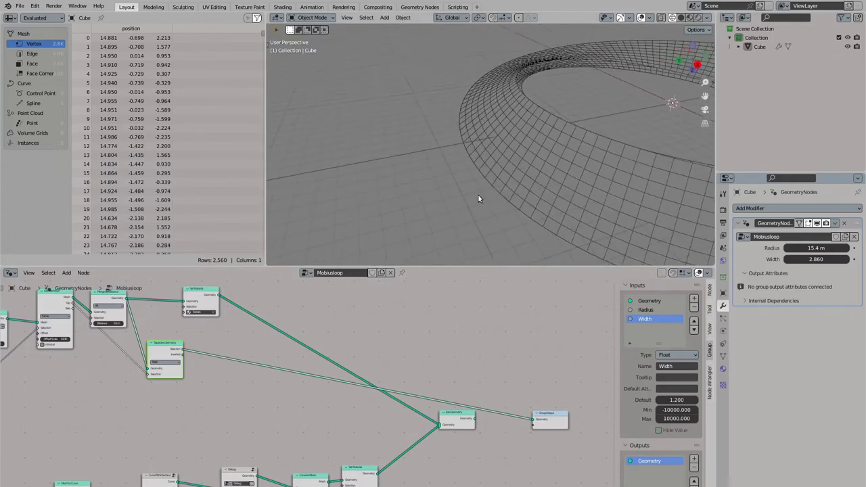
{"action": "left_click", "coordinate": [682, 17]}
{"action": "left_click", "coordinate": [707, 17]}
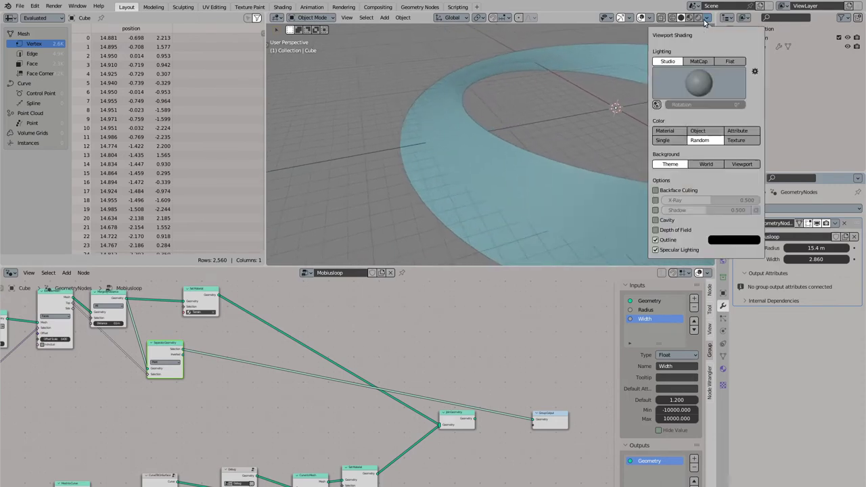
{"action": "left_click", "coordinate": [655, 131]}
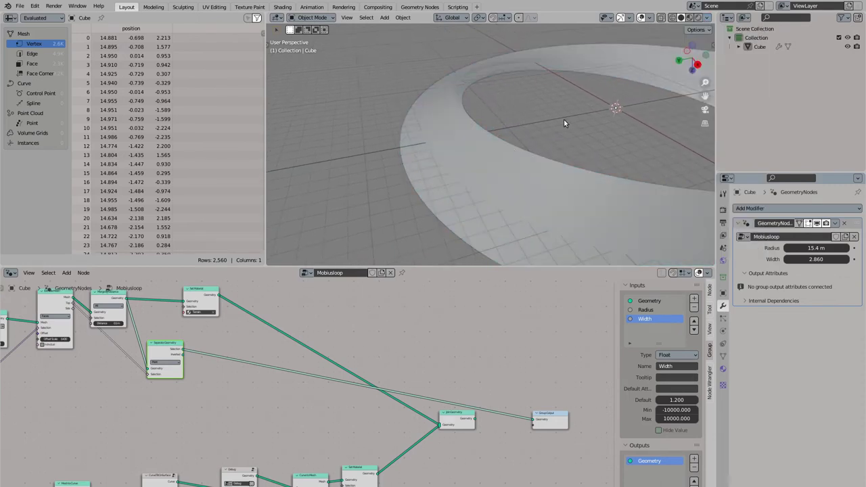
{"action": "middle_click_drag", "start_coordinate": [564, 122], "coordinate": [518, 122]}
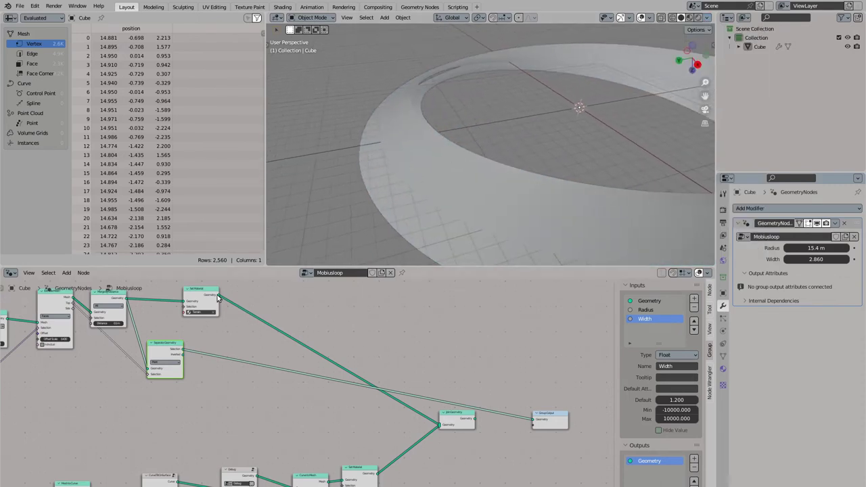
Step: Reconnect Join Geometry to Group Output and feed Separate Geometry's Selection output into the Surface input of CurveTiltOnSurface
{"action": "left_click", "coordinate": [446, 415]}
{"action": "left_click_drag", "start_coordinate": [475, 420], "coordinate": [534, 421]}
{"action": "middle_click_drag", "start_coordinate": [237, 350], "coordinate": [303, 320]}
{"action": "left_click_drag", "start_coordinate": [231, 320], "coordinate": [231, 316]}
{"action": "middle_click_drag", "start_coordinate": [255, 344], "coordinate": [301, 331]}
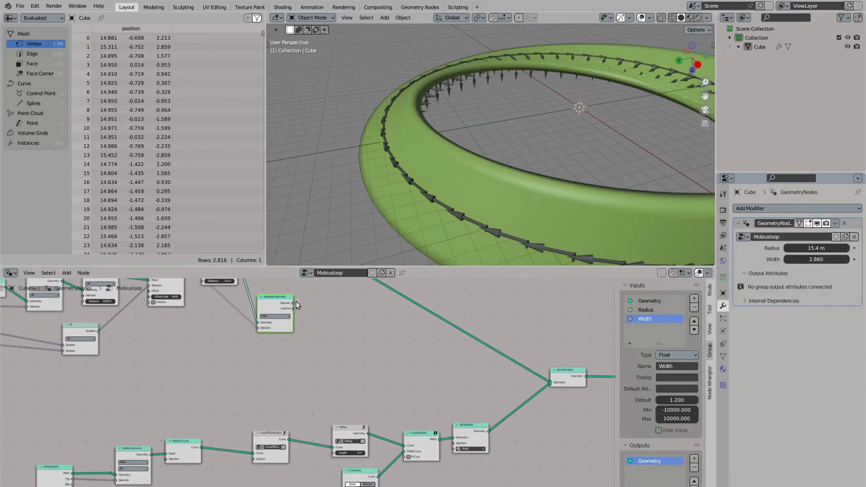
{"action": "left_click_drag", "start_coordinate": [294, 303], "coordinate": [254, 462]}
{"action": "middle_click_drag", "start_coordinate": [465, 202], "coordinate": [532, 179]}
Step: Add reroute points to the Surface link and arrange them so the link runs around the neighbouring nodes
{"action": "middle_click_drag", "start_coordinate": [322, 326], "coordinate": [352, 356]}
{"action": "mouse_move", "coordinate": [300, 333]}
{"action": "left_mouse_down"}
{"action": "mouse_move", "coordinate": [288, 335]}
{"action": "mouse_move", "coordinate": [292, 318]}
{"action": "left_mouse_up"}
{"action": "mouse_move", "coordinate": [285, 396]}
{"action": "right_mouse_down", "text": "shift"}
{"action": "mouse_move", "coordinate": [329, 398]}
{"action": "mouse_move", "coordinate": [356, 419]}
{"action": "right_mouse_up", "text": "shift"}
{"action": "key", "text": "g"}
{"action": "left_click", "coordinate": [379, 313]}
{"action": "key", "text": "g"}
{"action": "left_click_drag", "start_coordinate": [392, 406], "coordinate": [249, 411]}
{"action": "left_click", "coordinate": [249, 411]}
{"action": "right_click_drag", "start_coordinate": [290, 434], "coordinate": [253, 452], "text": "shift"}
{"action": "key", "text": "g"}
{"action": "left_click", "coordinate": [241, 478]}
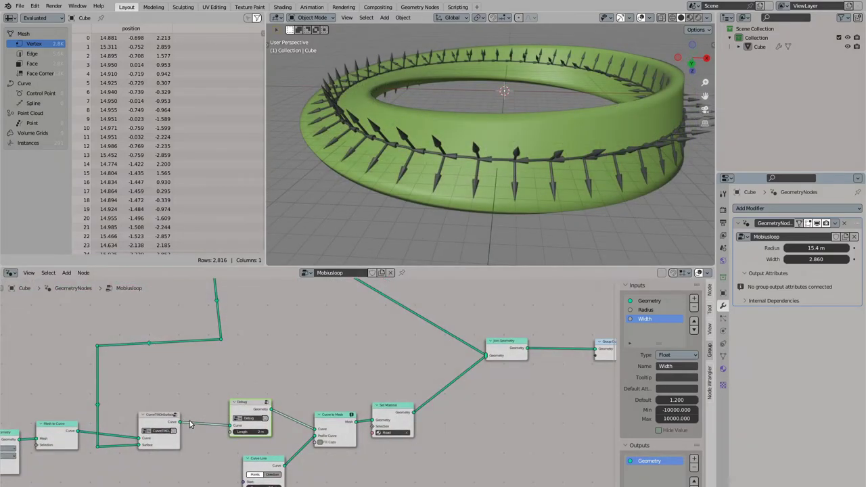
Step: Move the Debug node aside and connect CurveTiltOnSurface directly to the Curve input of Curve to Mesh
{"action": "left_click_drag", "start_coordinate": [247, 407], "coordinate": [251, 371]}
{"action": "left_click_drag", "start_coordinate": [180, 422], "coordinate": [317, 430]}
Step: Try a wider strip by setting the Curve Line's Start X to -1 m and End X to 1 m
{"action": "middle_click_drag", "start_coordinate": [247, 480], "coordinate": [319, 385]}
{"action": "scroll", "coordinate": [315, 391], "scroll_direction": "up", "scroll_amount": 4}
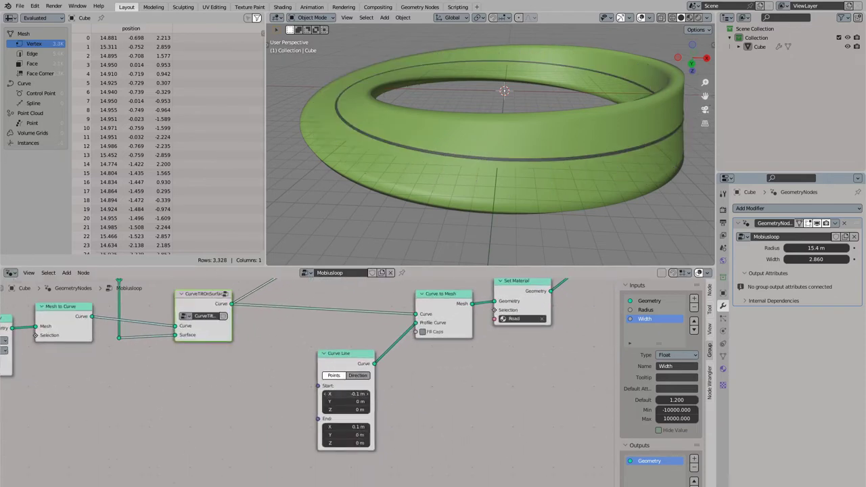
{"action": "key", "text": "Tab"}
{"action": "key", "text": "Tab"}
{"action": "key", "text": "Tab"}
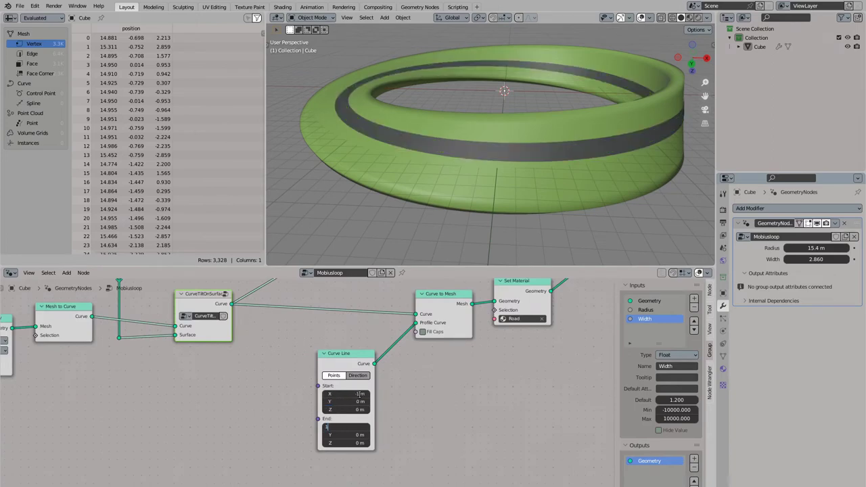
{"action": "type", "text": "1"}
{"action": "key", "text": "Return"}
Step: Set the Curve Line's Start X to -0.5 m and End X to 0.5 m and view the strip around the loop
{"action": "left_click", "coordinate": [357, 394]}
{"action": "type", "text": "-0.5"}
{"action": "key", "text": "Tab"}
{"action": "key", "text": "Tab"}
{"action": "type", "text": "0.5"}
{"action": "key", "text": "Return"}
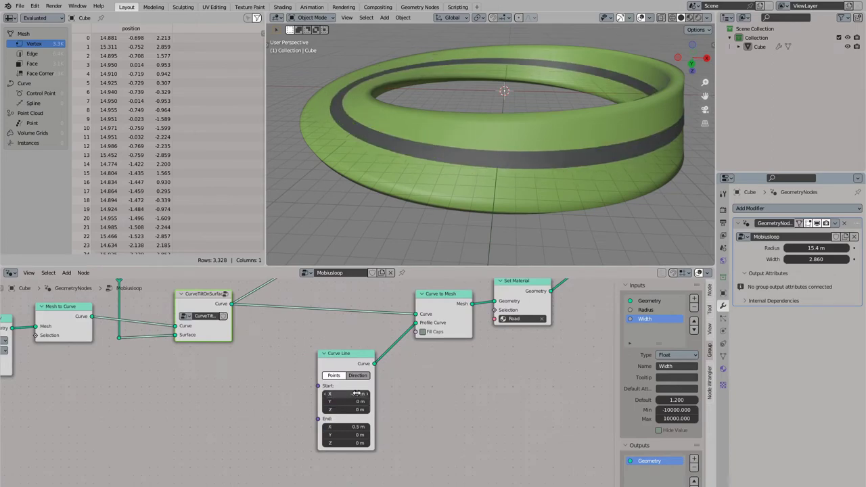
{"action": "middle_click_drag", "start_coordinate": [461, 160], "coordinate": [436, 108]}
{"action": "middle_click_drag", "start_coordinate": [519, 91], "coordinate": [440, 167]}
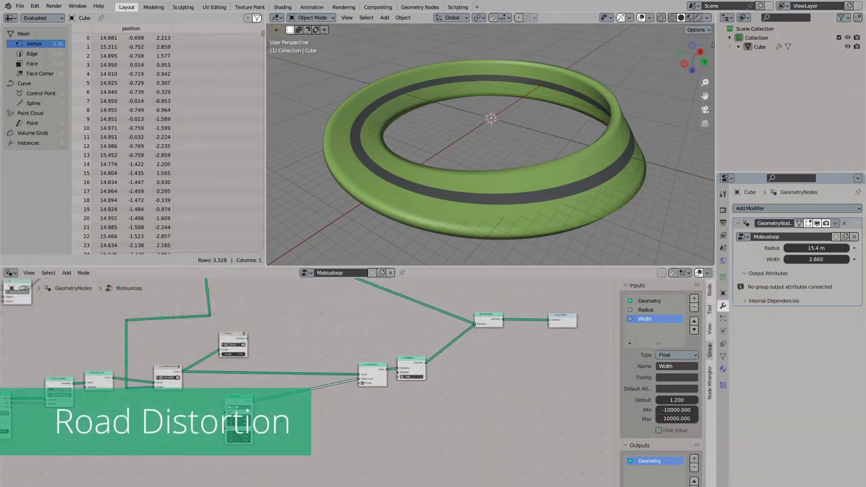
Step: Move the Curve Line node closer to Curve to Mesh and insert a Set Position node between CurveTiltOnSurface and Curve to Mesh
{"action": "left_click", "coordinate": [247, 402]}
{"action": "key", "text": "g"}
{"action": "left_click", "coordinate": [373, 410]}
{"action": "middle_click_drag", "start_coordinate": [252, 395], "coordinate": [327, 404]}
{"action": "scroll", "coordinate": [327, 404], "scroll_direction": "up", "scroll_amount": 3}
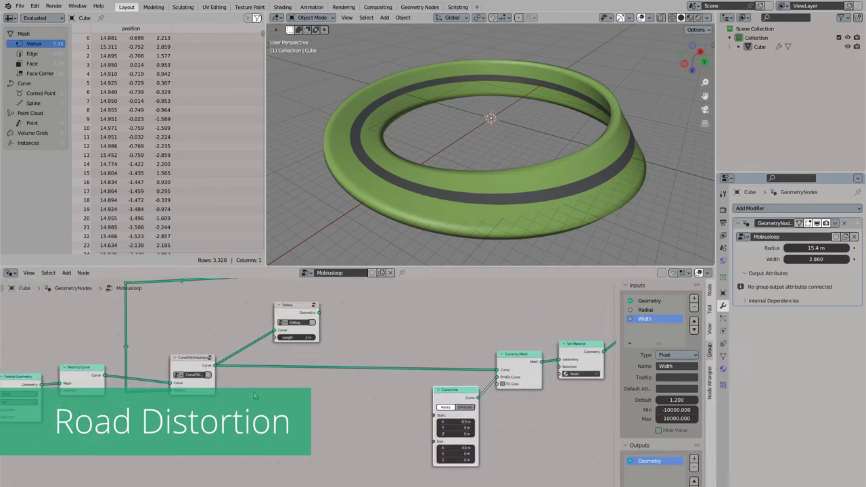
{"action": "key", "text": "shift+a"}
{"action": "left_click", "coordinate": [237, 225]}
{"action": "type", "text": "set pos"}
{"action": "key", "text": "Return"}
{"action": "left_click", "coordinate": [356, 345]}
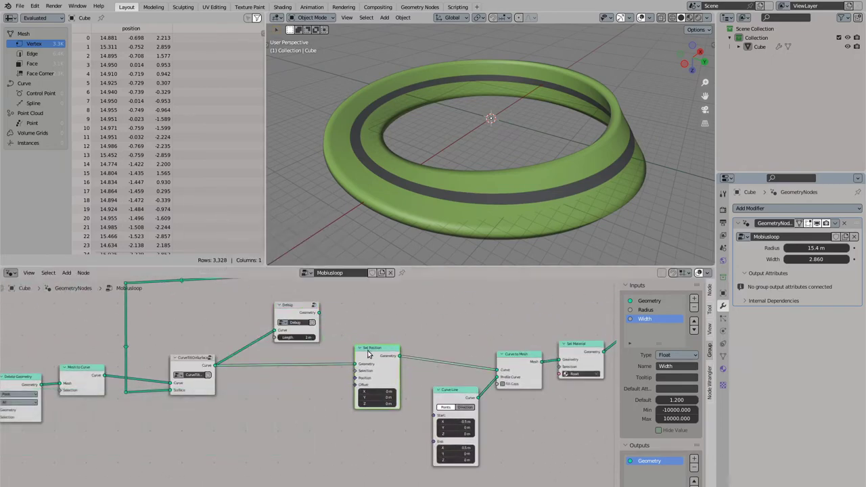
{"action": "mouse_move", "coordinate": [380, 392]}
{"action": "left_mouse_down"}
{"action": "mouse_move", "coordinate": [390, 392]}
{"action": "mouse_move", "coordinate": [370, 391]}
{"action": "left_mouse_up"}
Step: Add a Normal input node below CurveTiltOnSurface
{"action": "key", "text": "shift+a"}
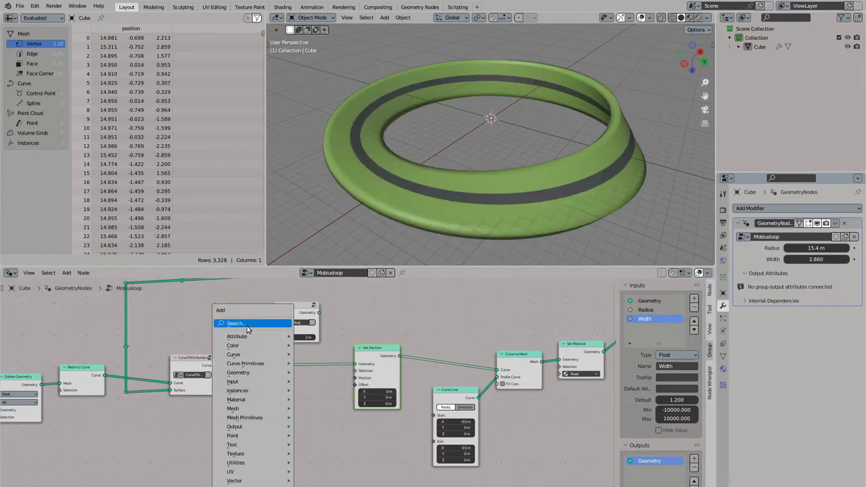
{"action": "left_click", "coordinate": [249, 323]}
{"action": "type", "text": "normal"}
{"action": "key", "text": "Return"}
{"action": "left_click", "coordinate": [189, 425]}
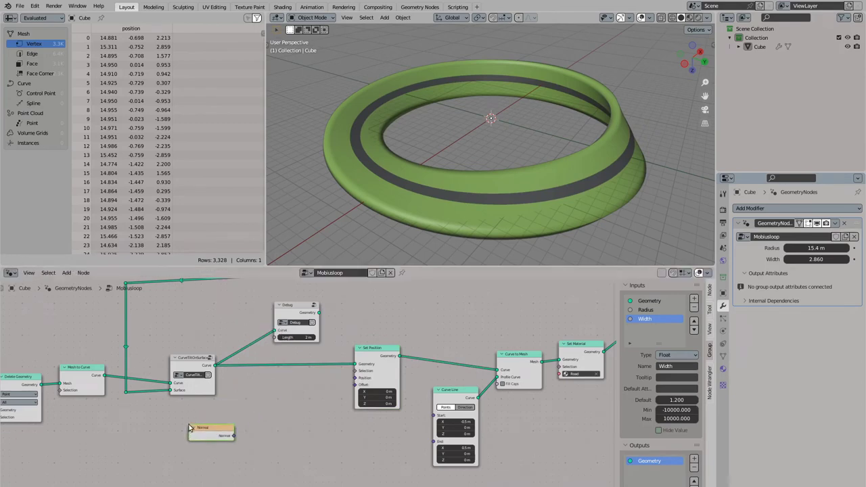
Step: Add a vector Scale node that feeds the Normal into Set Position's Offset
{"action": "middle_click_drag", "start_coordinate": [341, 354], "coordinate": [270, 370]}
{"action": "key", "text": "Home"}
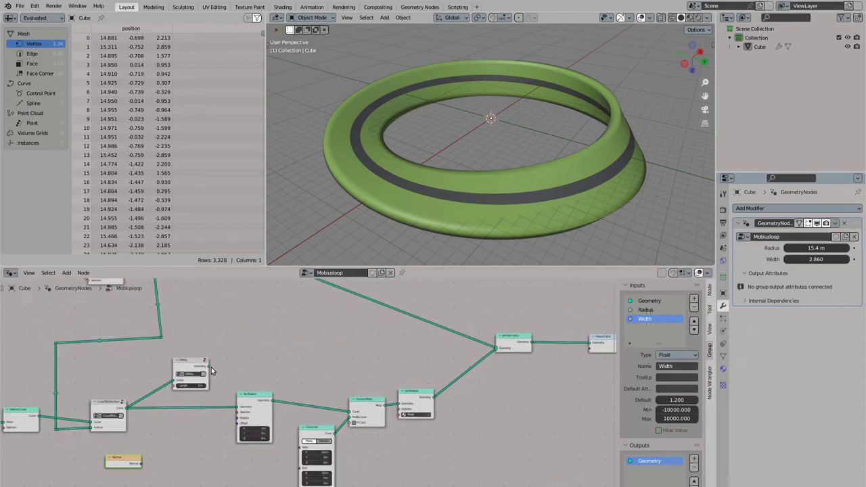
{"action": "scroll", "coordinate": [182, 411], "scroll_direction": "up", "scroll_amount": 2}
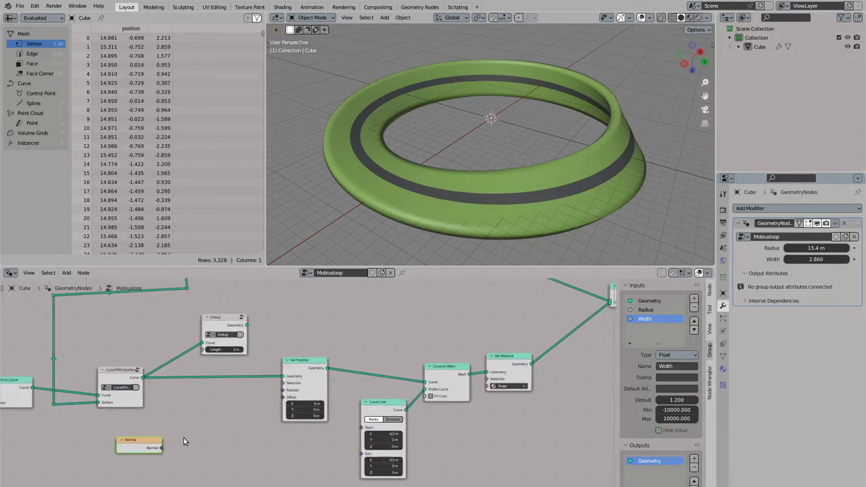
{"action": "left_click_drag", "start_coordinate": [286, 400], "coordinate": [231, 435]}
{"action": "type", "text": "scale"}
{"action": "key", "text": "Return"}
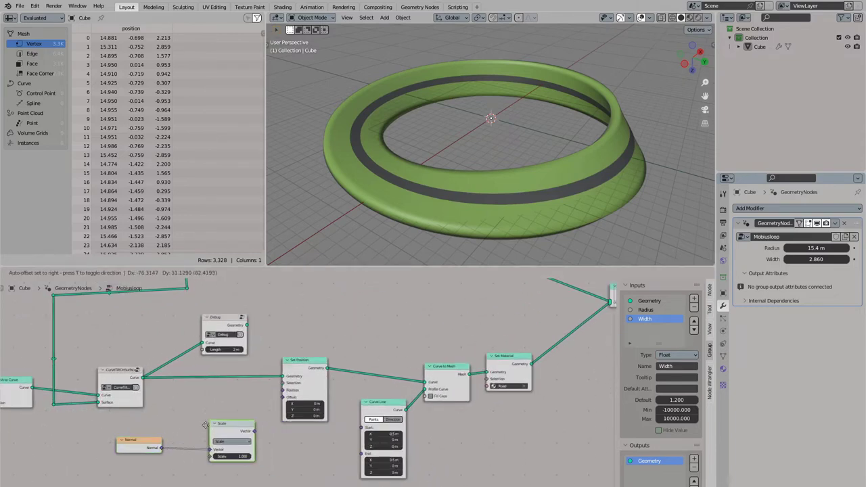
{"action": "left_click_drag", "start_coordinate": [290, 401], "coordinate": [279, 406]}
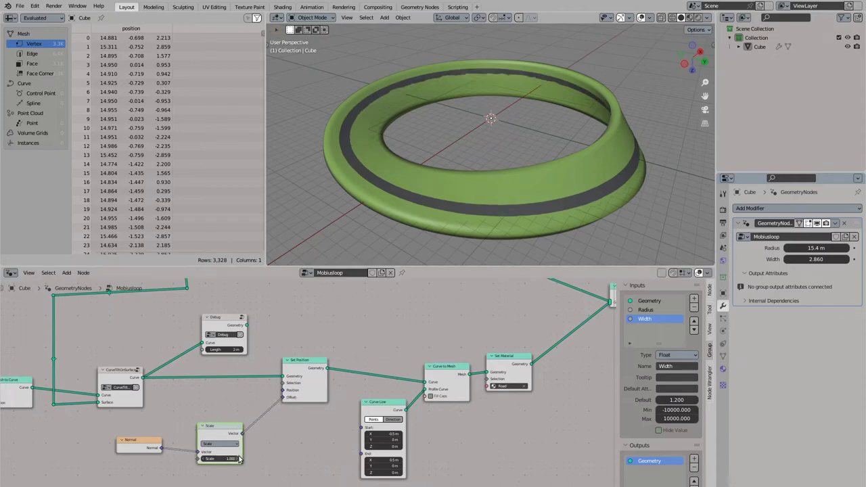
Step: Test sideways strip offsets with different Scale factors, set the factor to 0, and move the Curve Line node towards Set Position
{"action": "left_click_drag", "start_coordinate": [222, 459], "coordinate": [209, 459]}
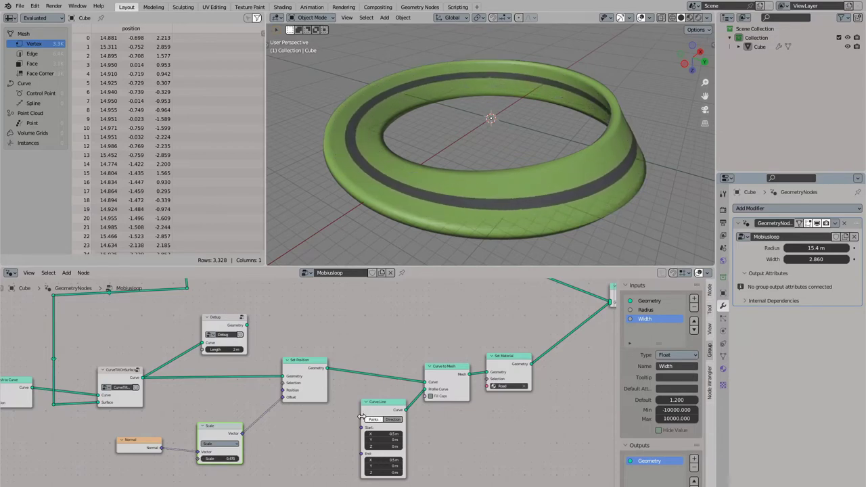
{"action": "left_click_drag", "start_coordinate": [379, 415], "coordinate": [326, 418]}
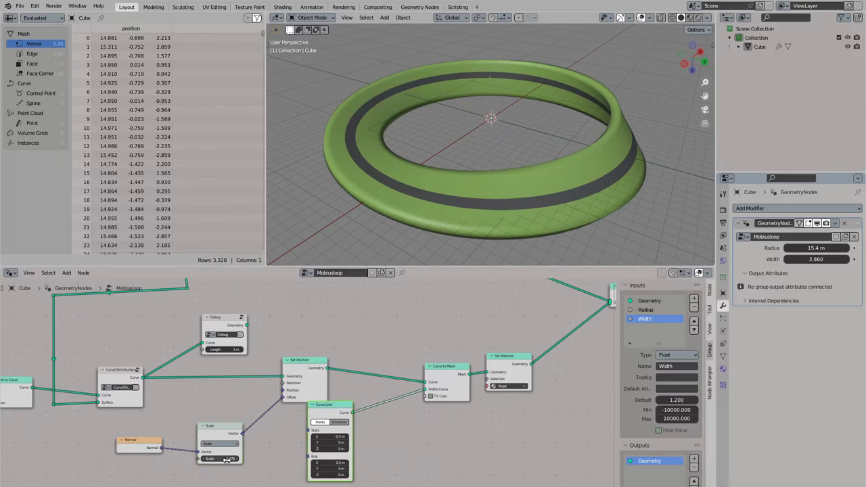
{"action": "left_click_drag", "start_coordinate": [227, 458], "coordinate": [227, 458]}
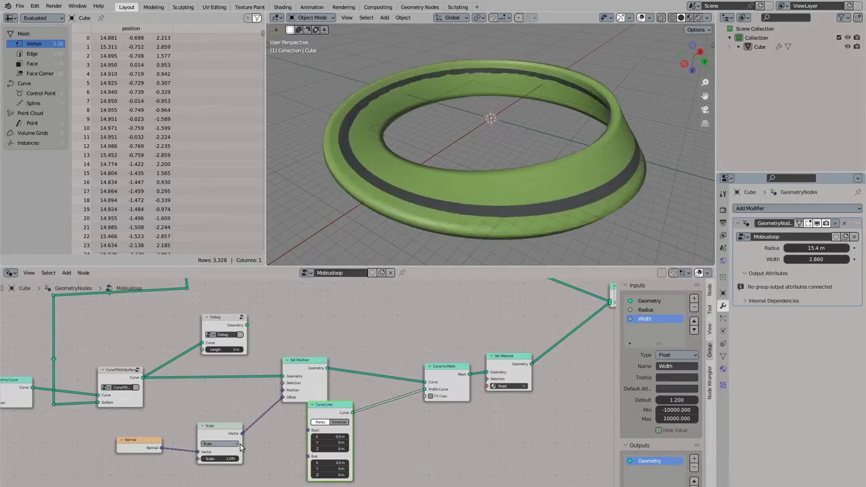
{"action": "type", "text": "0"}
{"action": "key", "text": "Return"}
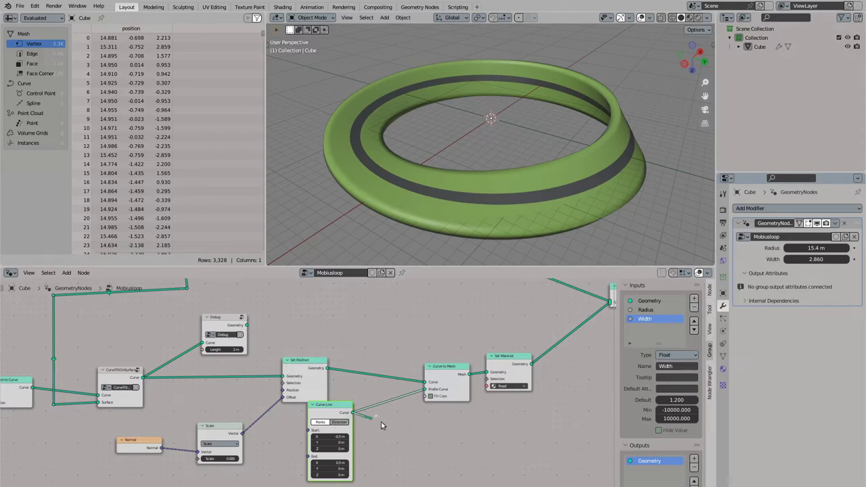
Step: Insert a Transform node between Curve Line and the Profile Curve input of Curve to Mesh
{"action": "left_click_drag", "start_coordinate": [386, 426], "coordinate": [385, 425]}
{"action": "type", "text": "tran"}
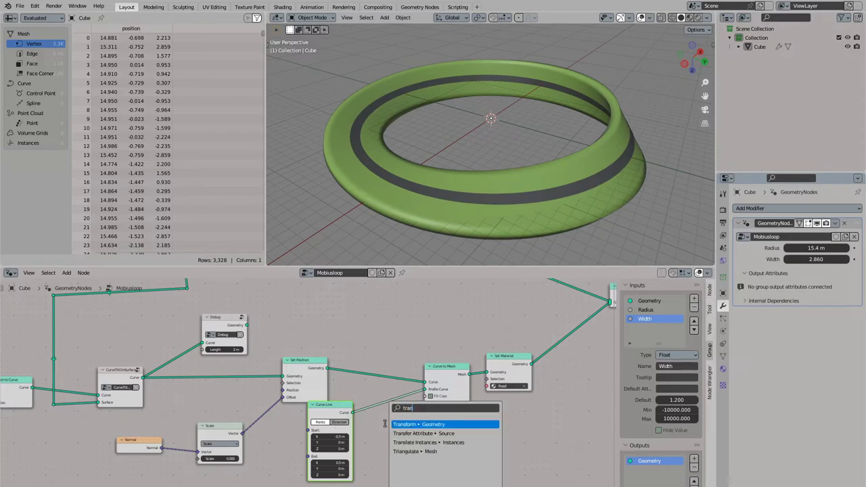
{"action": "key", "text": "Return"}
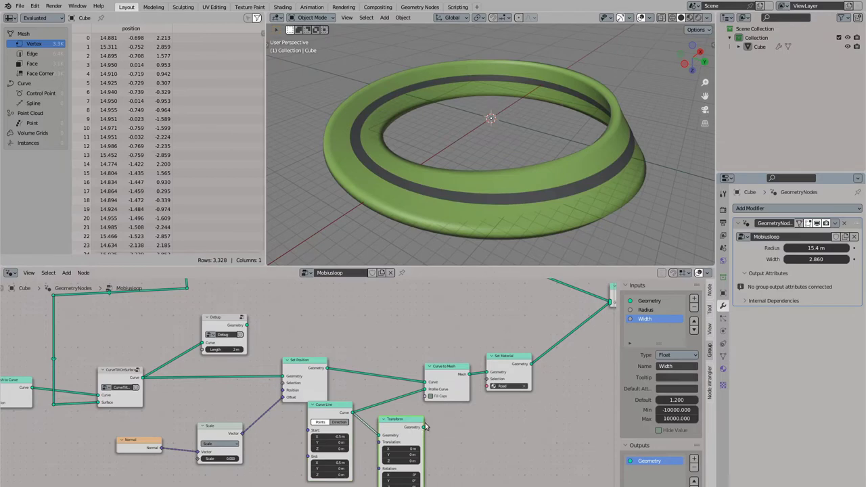
{"action": "left_click", "coordinate": [421, 385]}
Step: Set the Transform node's Y translation to 0.15 m to lift the road strip off the surface
{"action": "scroll", "coordinate": [385, 248], "scroll_direction": "up", "scroll_amount": 4}
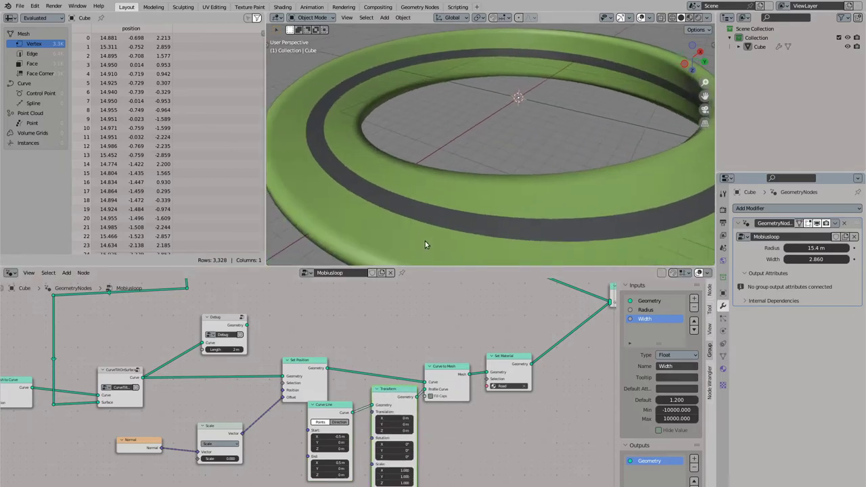
{"action": "left_click_drag", "start_coordinate": [399, 424], "coordinate": [414, 425]}
{"action": "key", "text": "ctrl+z"}
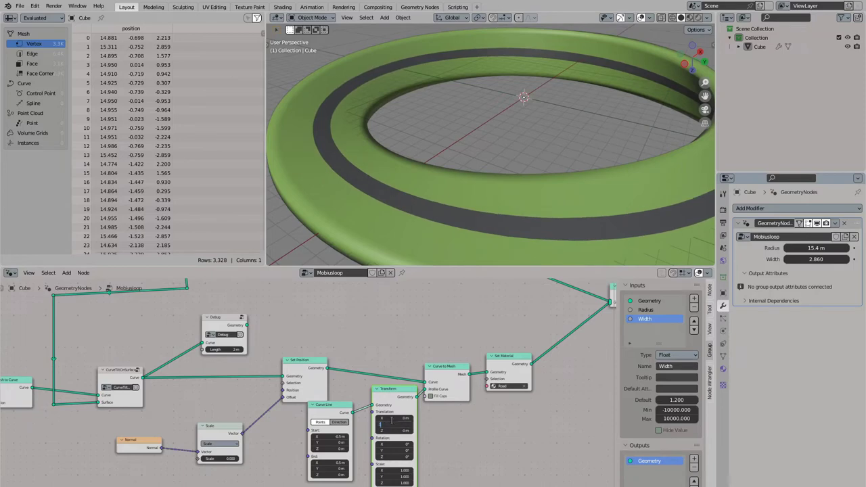
{"action": "type", "text": ".15"}
{"action": "key", "text": "Return"}
Step: Set the Scale node's factor to 0.400 and move the Curve Line, Transform, Curve to Mesh and Set Material nodes away from Set Position
{"action": "left_click_drag", "start_coordinate": [228, 458], "coordinate": [205, 459]}
{"action": "scroll", "coordinate": [379, 398], "scroll_direction": "down", "scroll_amount": 2}
{"action": "left_click_drag", "start_coordinate": [328, 410], "coordinate": [330, 430]}
{"action": "left_click_drag", "start_coordinate": [374, 392], "coordinate": [372, 411]}
{"action": "left_click_drag", "start_coordinate": [377, 371], "coordinate": [453, 389]}
{"action": "key", "text": "g"}
{"action": "left_click", "coordinate": [501, 378]}
{"action": "left_click_drag", "start_coordinate": [322, 409], "coordinate": [371, 437]}
{"action": "key", "text": "g"}
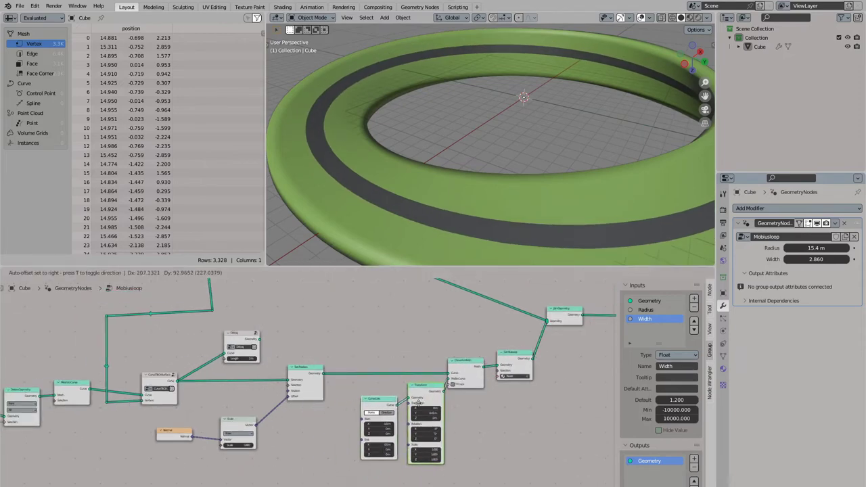
{"action": "left_click", "coordinate": [419, 409]}
Step: Move the Normal and Scale nodes back below CurveTiltOnSurface to free space before Set Position
{"action": "scroll", "coordinate": [187, 431], "scroll_direction": "up", "scroll_amount": 3}
{"action": "middle_click_drag", "start_coordinate": [187, 432], "coordinate": [257, 417]}
{"action": "left_click_drag", "start_coordinate": [254, 401], "coordinate": [308, 452]}
{"action": "key", "text": "g"}
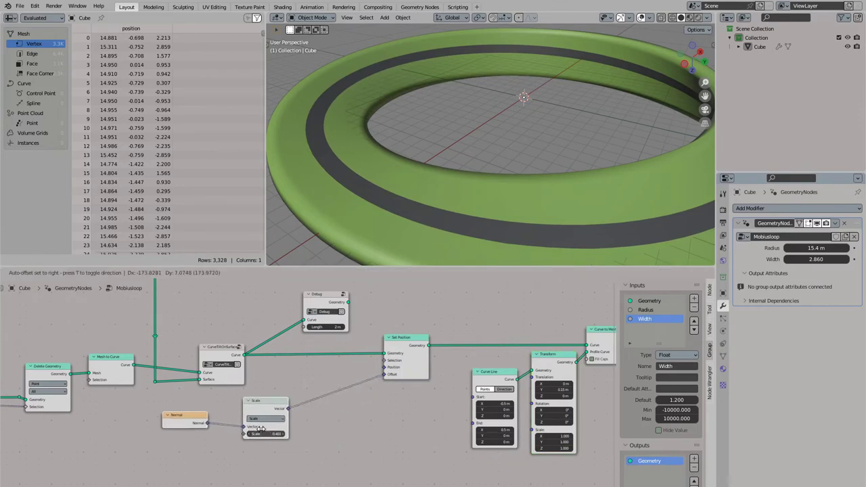
{"action": "left_click", "coordinate": [221, 452]}
Step: Insert a second vector Scale node between the first Scale node and Set Position's Offset
{"action": "scroll", "coordinate": [221, 453], "scroll_direction": "up", "scroll_amount": 1}
{"action": "middle_click_drag", "start_coordinate": [221, 452], "coordinate": [271, 429]}
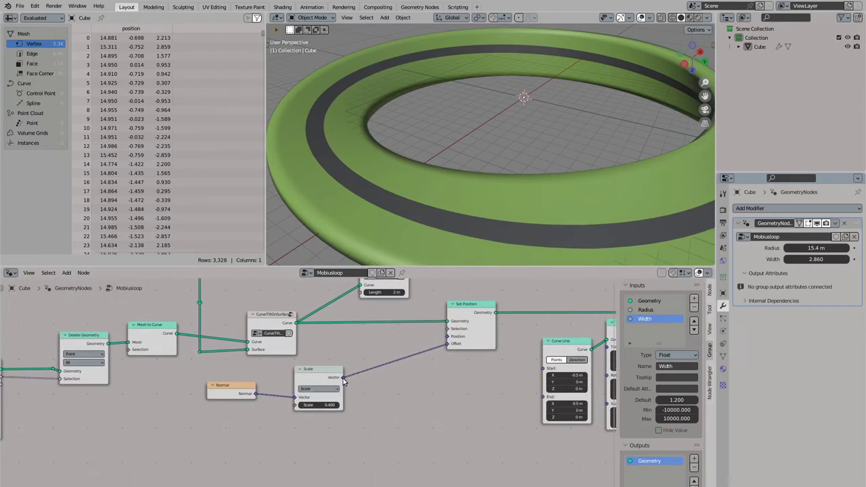
{"action": "left_click_drag", "start_coordinate": [343, 377], "coordinate": [386, 392]}
{"action": "type", "text": "scale"}
{"action": "key", "text": "Return"}
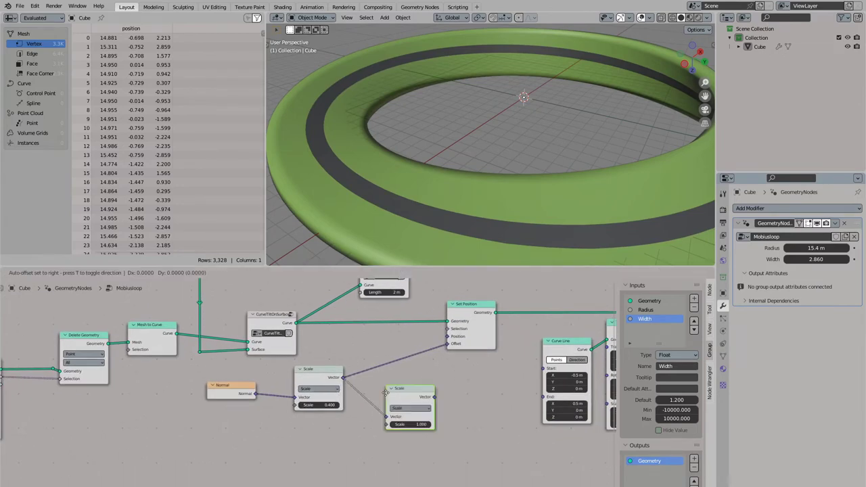
{"action": "left_click", "coordinate": [438, 402]}
{"action": "left_click_drag", "start_coordinate": [454, 351], "coordinate": [451, 343]}
{"action": "left_click_drag", "start_coordinate": [399, 391], "coordinate": [389, 354]}
Step: Add a Noise Texture whose Fac drives the first Scale node's factor, and set the second Scale node's factor to 2.530
{"action": "key", "text": "shift+a"}
{"action": "type", "text": "noise"}
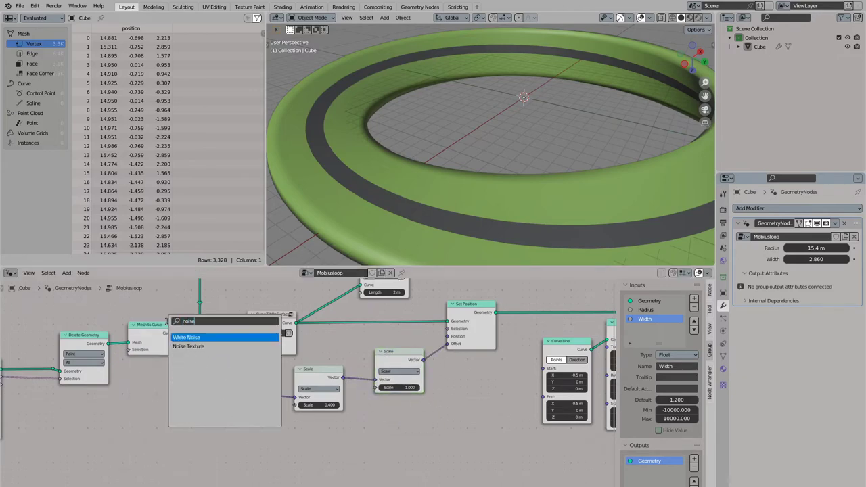
{"action": "key", "text": "Down"}
{"action": "key", "text": "Return"}
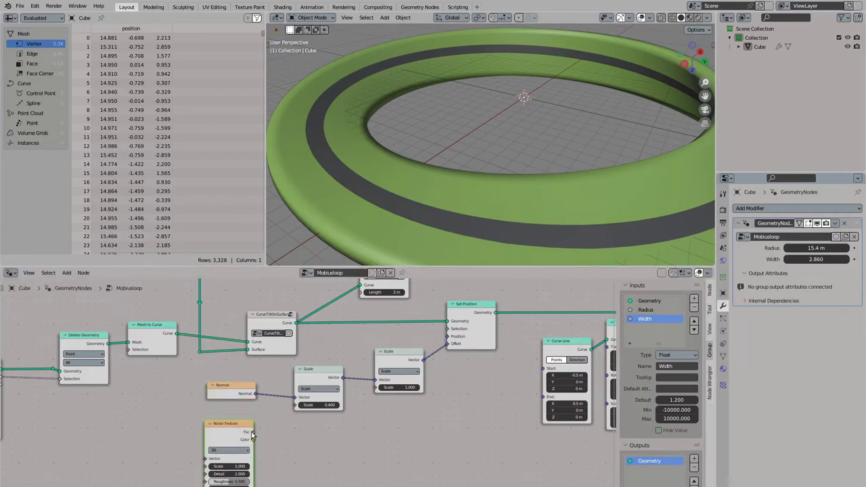
{"action": "left_click_drag", "start_coordinate": [288, 415], "coordinate": [297, 410]}
{"action": "left_click_drag", "start_coordinate": [401, 388], "coordinate": [467, 388]}
Step: Insert a Map Range node between the Noise Texture's Fac and the first Scale node's factor
{"action": "left_click_drag", "start_coordinate": [255, 433], "coordinate": [293, 442]}
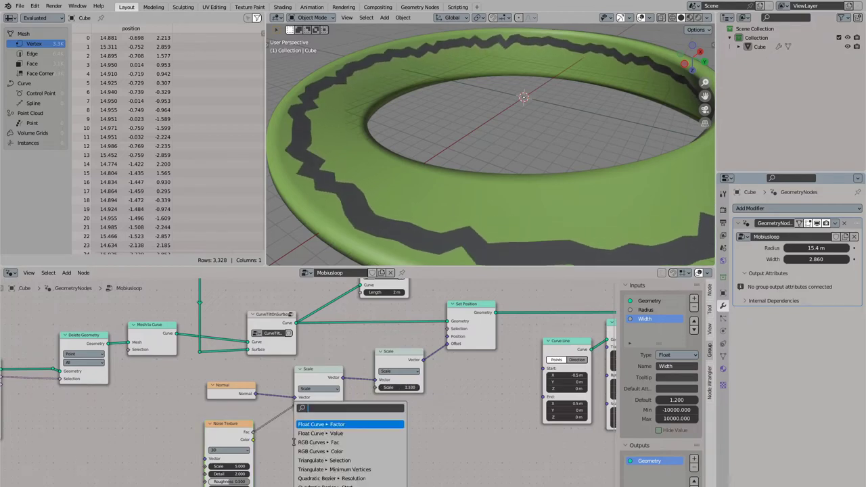
{"action": "type", "text": "map ran"}
{"action": "key", "text": "Return"}
{"action": "left_click", "coordinate": [295, 444]}
{"action": "left_click_drag", "start_coordinate": [223, 435], "coordinate": [148, 444]}
{"action": "left_click_drag", "start_coordinate": [308, 444], "coordinate": [235, 432]}
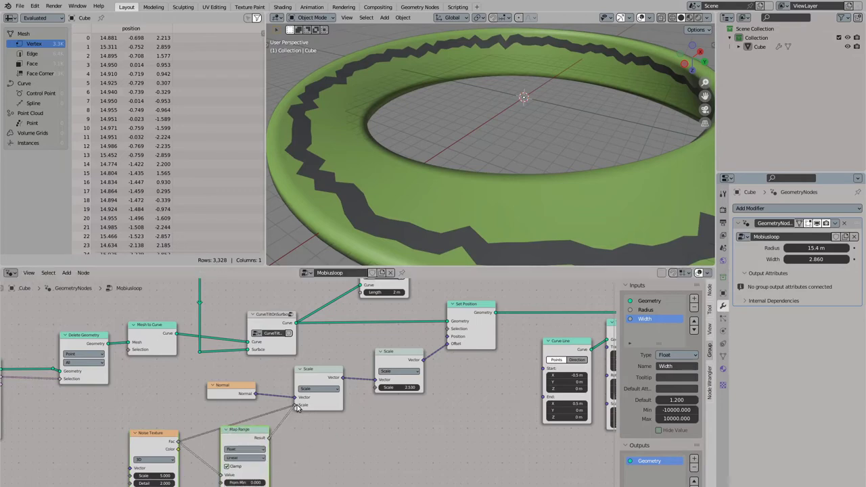
{"action": "left_click_drag", "start_coordinate": [295, 408], "coordinate": [296, 408]}
{"action": "left_click_drag", "start_coordinate": [243, 444], "coordinate": [252, 420]}
Step: Move the Noise Texture next to Map Range and set Map Range's To Min to -1
{"action": "middle_click_drag", "start_coordinate": [249, 415], "coordinate": [295, 381]}
{"action": "left_click_drag", "start_coordinate": [201, 409], "coordinate": [230, 413]}
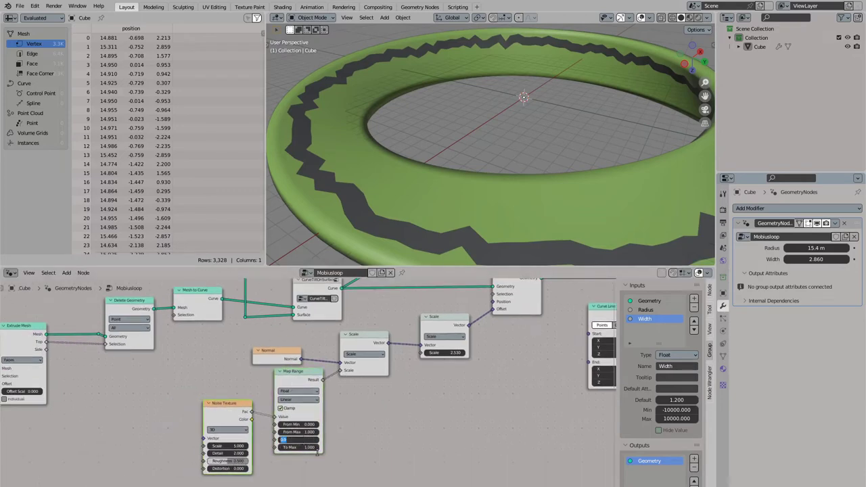
{"action": "type", "text": "-1"}
{"action": "key", "text": "Return"}
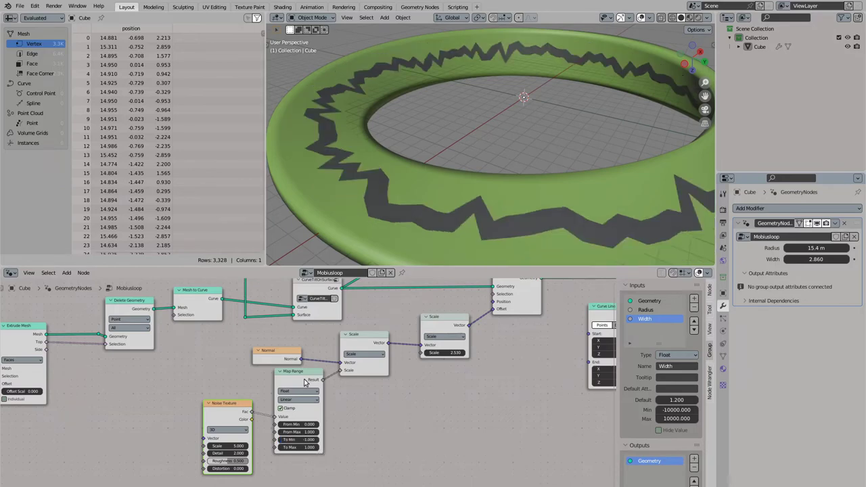
Step: Set the Noise Texture's Detail to 1 and its Scale to 0.080 for a smoothly winding road
{"action": "left_click_drag", "start_coordinate": [229, 415], "coordinate": [227, 420]}
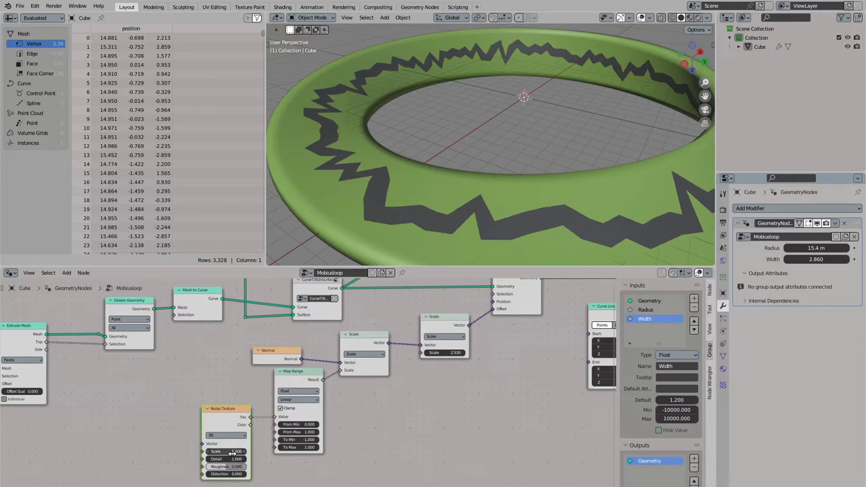
{"action": "left_click_drag", "start_coordinate": [233, 452], "coordinate": [152, 451]}
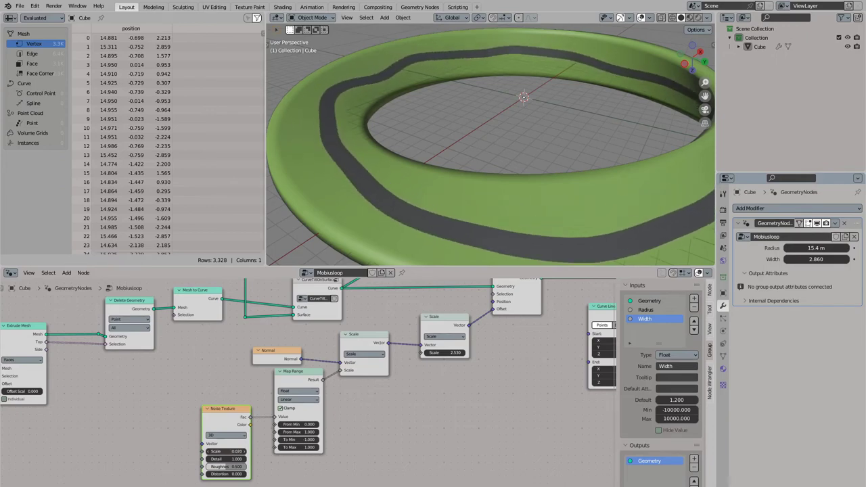
{"action": "left_click_drag", "start_coordinate": [226, 451], "coordinate": [228, 452]}
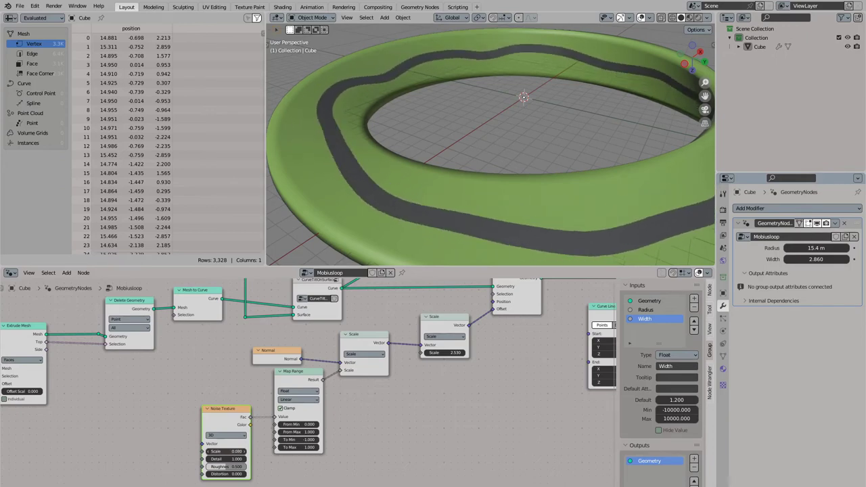
{"action": "left_click_drag", "start_coordinate": [155, 452], "coordinate": [160, 451]}
Step: Increase the second Scale node's factor to 4.970, checking the road's sideways swing from several sides of the loop
{"action": "left_click_drag", "start_coordinate": [444, 352], "coordinate": [494, 352]}
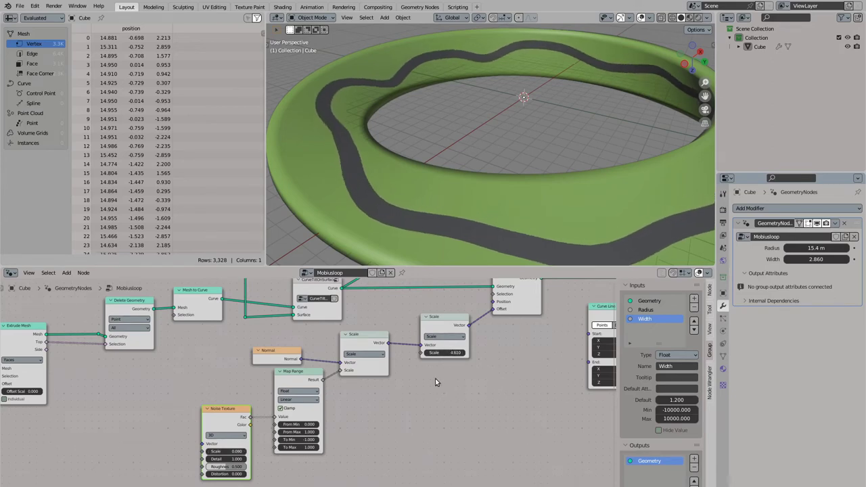
{"action": "scroll", "coordinate": [458, 201], "scroll_direction": "down", "scroll_amount": 3}
{"action": "middle_click_drag", "start_coordinate": [459, 200], "coordinate": [372, 211]}
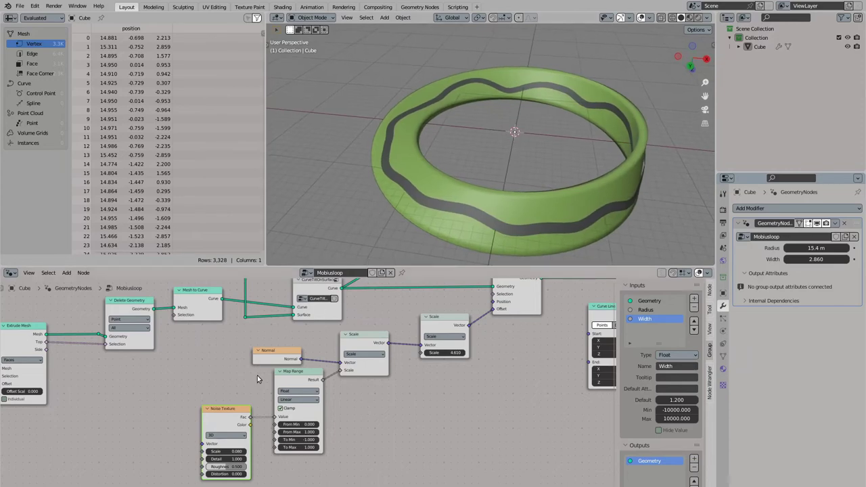
{"action": "middle_click_drag", "start_coordinate": [461, 232], "coordinate": [423, 176]}
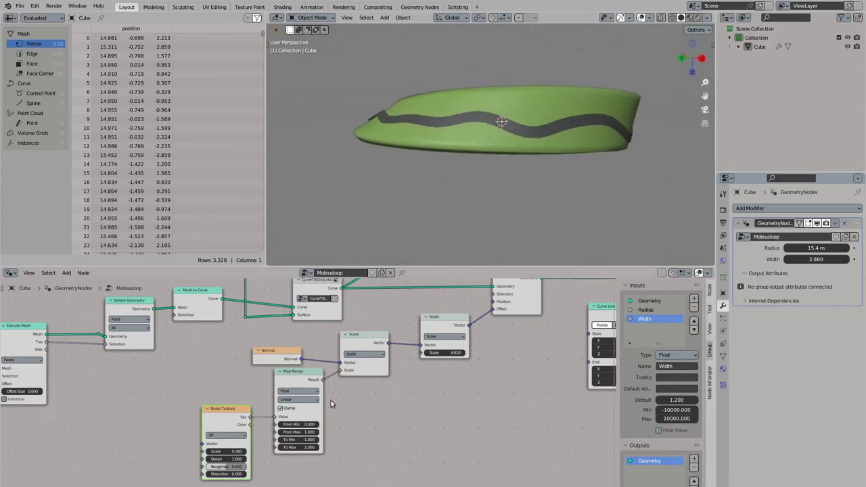
{"action": "left_click_drag", "start_coordinate": [444, 352], "coordinate": [464, 353]}
{"action": "middle_click_drag", "start_coordinate": [356, 189], "coordinate": [441, 221]}
Step: Add a Position node and a vector Add node that feed the Noise Texture's Vector input
{"action": "middle_click_drag", "start_coordinate": [247, 367], "coordinate": [315, 333]}
{"action": "key", "text": "shift+a"}
{"action": "left_click", "coordinate": [218, 344]}
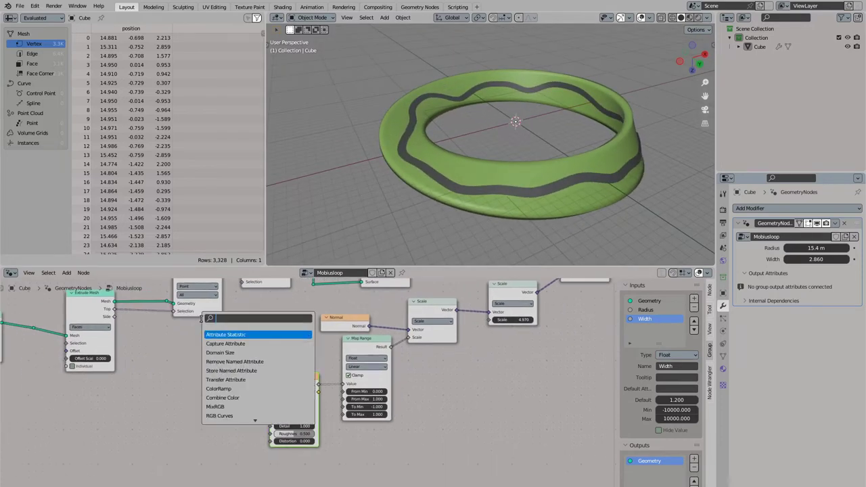
{"action": "type", "text": "pos"}
{"action": "key", "text": "Return"}
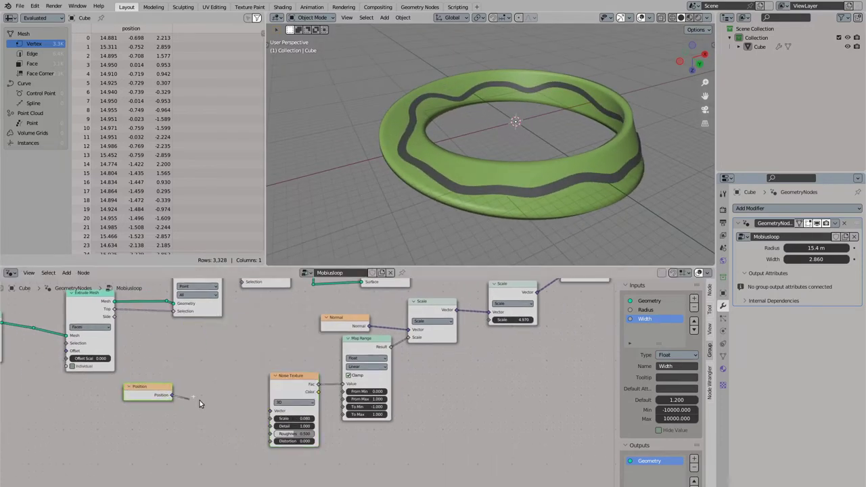
{"action": "type", "text": "add"}
{"action": "left_click_drag", "start_coordinate": [203, 400], "coordinate": [181, 405]}
{"action": "key", "text": "Return"}
{"action": "left_click", "coordinate": [203, 401]}
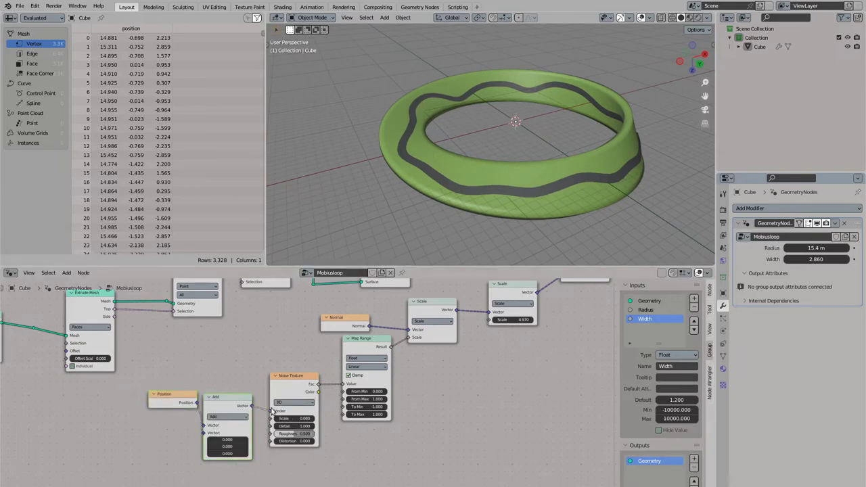
Step: Add a Group Input node and expose the Add node's second Vector as a new group input
{"action": "middle_click_drag", "start_coordinate": [202, 364], "coordinate": [226, 360]}
{"action": "key", "text": "shift+a"}
{"action": "left_click", "coordinate": [225, 327]}
{"action": "type", "text": "in"}
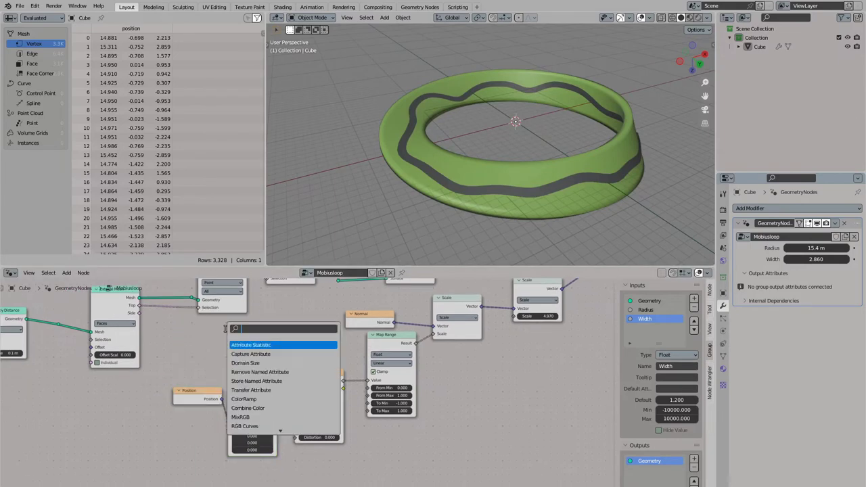
{"action": "type", "text": "p"}
{"action": "key", "text": "Return"}
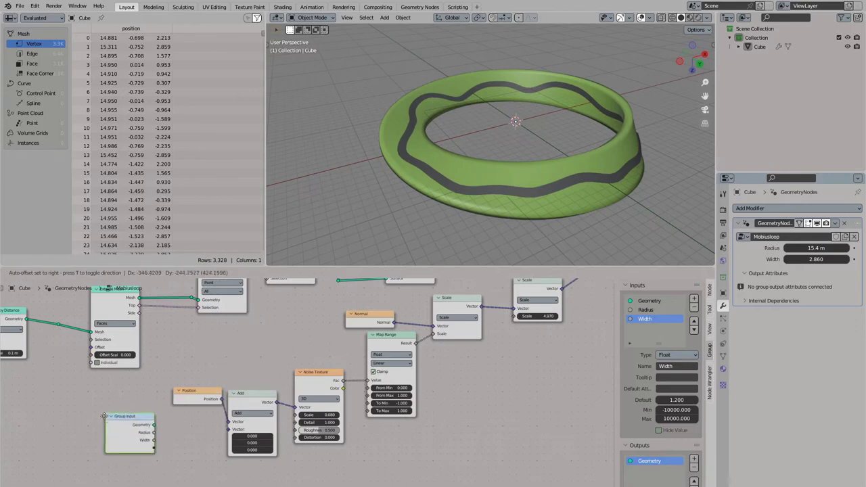
{"action": "left_click", "coordinate": [103, 418]}
{"action": "left_click_drag", "start_coordinate": [225, 429], "coordinate": [153, 457]}
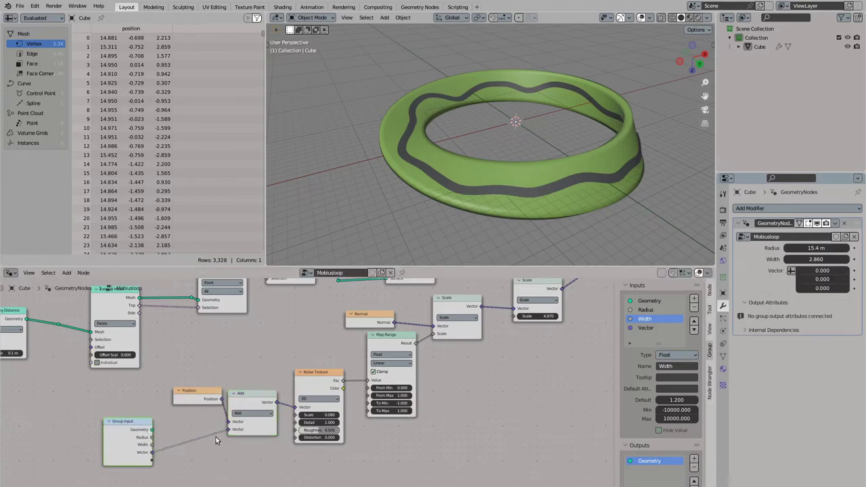
Step: Rename the new group input Seed with type Integer, and try different Seed values in the modifier
{"action": "double_click", "coordinate": [652, 328]}
{"action": "type", "text": "Seed"}
{"action": "key", "text": "Return"}
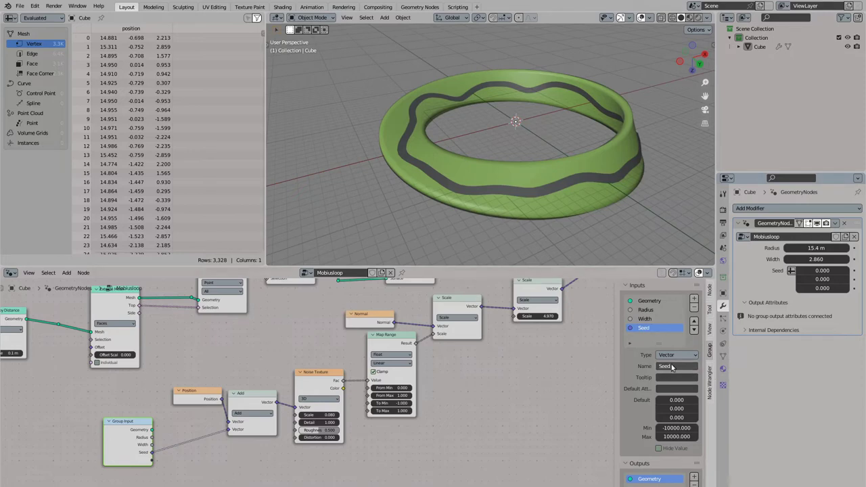
{"action": "left_click", "coordinate": [677, 355]}
{"action": "left_click", "coordinate": [677, 405]}
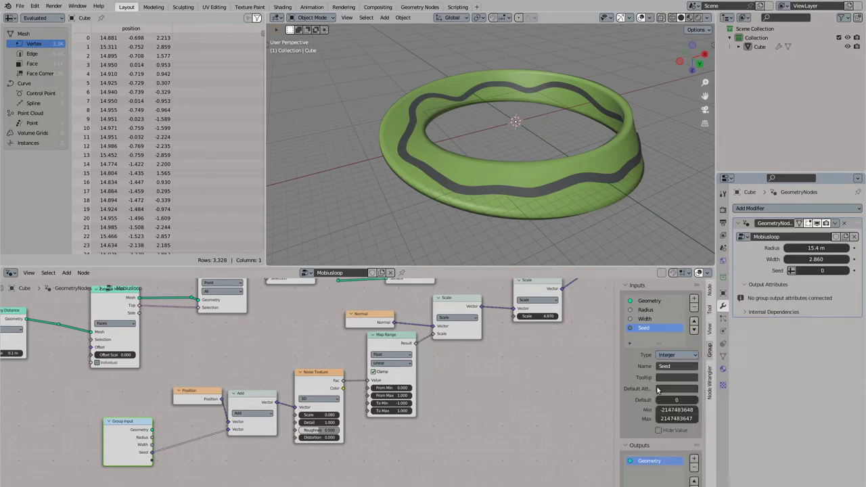
{"action": "mouse_move", "coordinate": [846, 272]}
{"action": "left_mouse_down"}
{"action": "mouse_move", "coordinate": [865, 272]}
{"action": "mouse_move", "coordinate": [841, 272]}
{"action": "mouse_move", "coordinate": [858, 272]}
{"action": "left_mouse_up"}
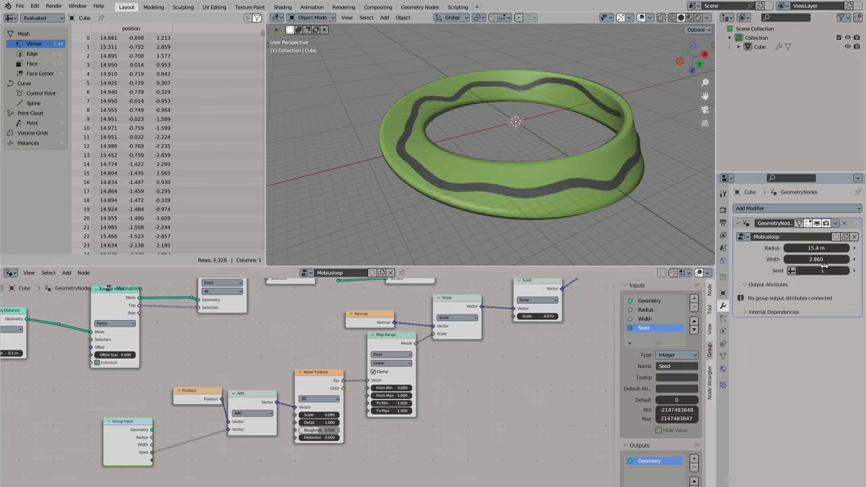
{"action": "mouse_move", "coordinate": [792, 271]}
{"action": "left_mouse_down"}
{"action": "mouse_move", "coordinate": [820, 270]}
{"action": "mouse_move", "coordinate": [806, 271]}
{"action": "left_mouse_up"}
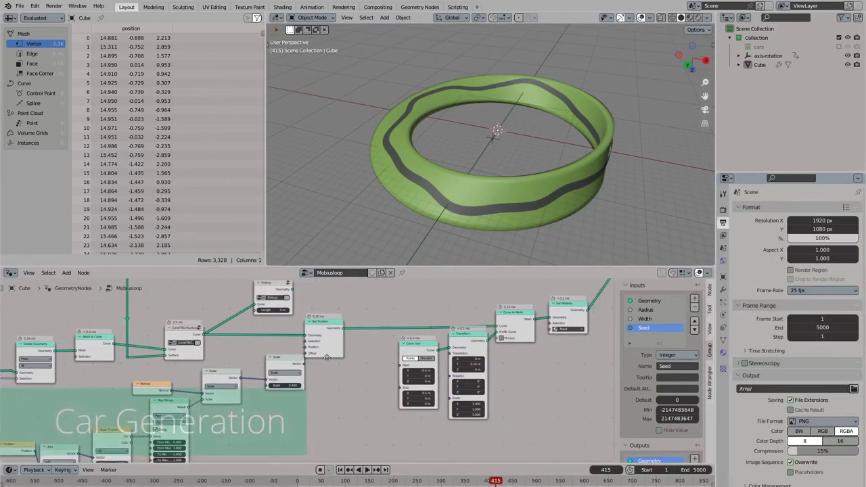
Step: Add a Capture Attribute node in the free area below the Transform node
{"action": "middle_click_drag", "start_coordinate": [327, 357], "coordinate": [275, 336]}
{"action": "key", "text": "shift+a"}
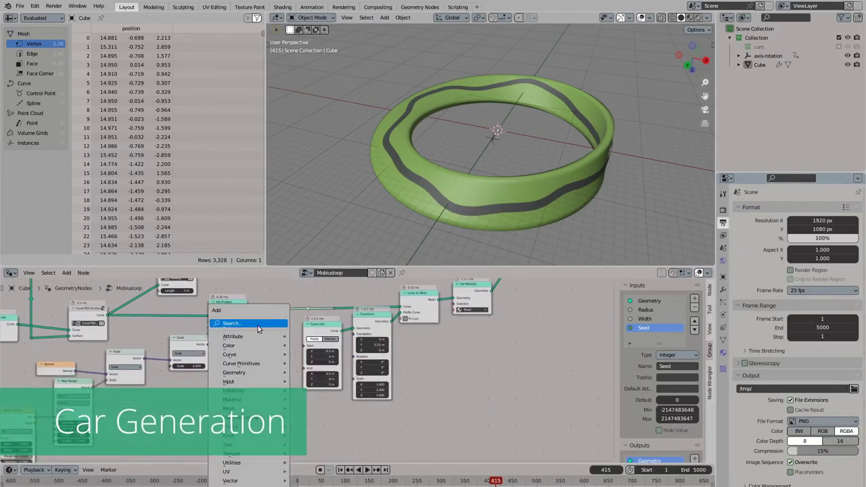
{"action": "left_click", "coordinate": [266, 324]}
{"action": "type", "text": "capture"}
{"action": "key", "text": "Return"}
{"action": "left_click", "coordinate": [343, 406]}
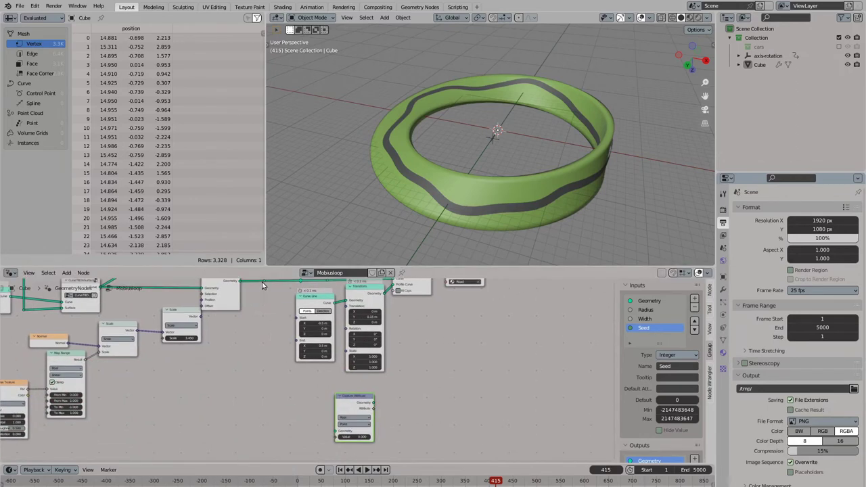
Step: Link Set Position's Geometry to Capture Attribute and route the link through a reroute point below the road nodes
{"action": "left_click_drag", "start_coordinate": [264, 281], "coordinate": [337, 432]}
{"action": "right_click_drag", "start_coordinate": [338, 376], "coordinate": [284, 391], "text": "shift"}
{"action": "key", "text": "g"}
{"action": "left_click", "coordinate": [232, 438]}
{"action": "middle_click_drag", "start_coordinate": [276, 400], "coordinate": [227, 371]}
{"action": "left_click_drag", "start_coordinate": [297, 358], "coordinate": [310, 356]}
Step: Add an Index node to the lower left of the Capture Attribute node
{"action": "middle_click_drag", "start_coordinate": [211, 359], "coordinate": [288, 346]}
{"action": "key", "text": "shift+a"}
{"action": "left_click", "coordinate": [233, 316]}
{"action": "type", "text": "index"}
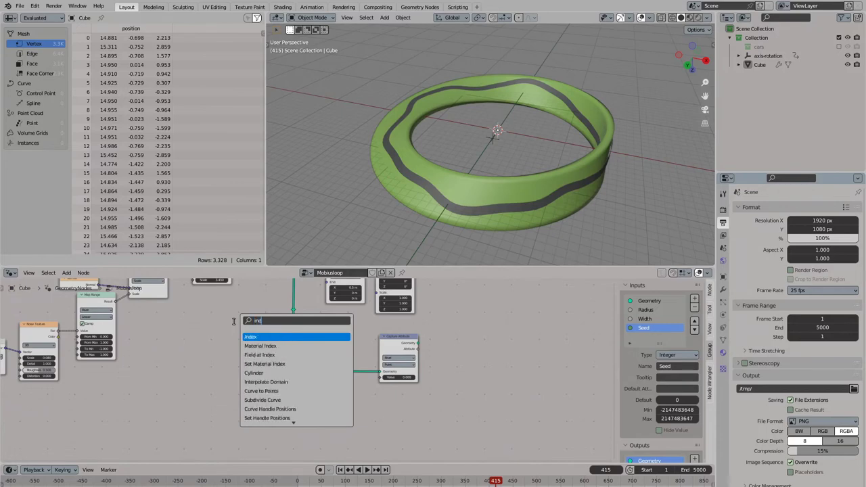
{"action": "key", "text": "Return"}
{"action": "left_click", "coordinate": [218, 413]}
{"action": "left_click_drag", "start_coordinate": [243, 412], "coordinate": [251, 408]}
Step: Add an Attribute Statistic node between the Index and Capture Attribute nodes
{"action": "middle_click_drag", "start_coordinate": [264, 402], "coordinate": [279, 371]}
{"action": "scroll", "coordinate": [280, 374], "scroll_direction": "up", "scroll_amount": 1}
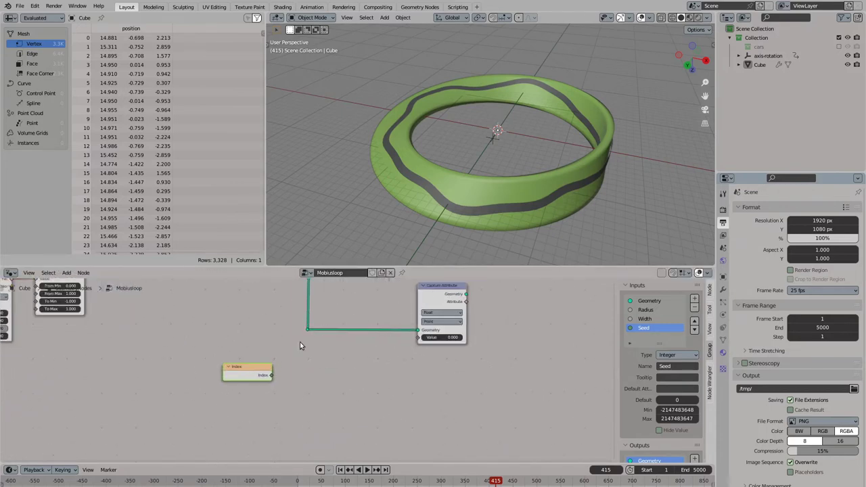
{"action": "key", "text": "shift+a"}
{"action": "left_click", "coordinate": [279, 324]}
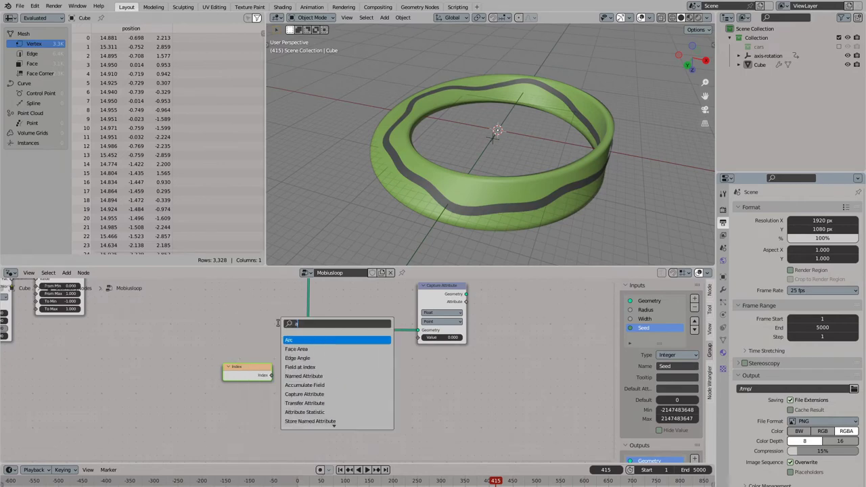
{"action": "type", "text": "attribute st"}
{"action": "key", "text": "Return"}
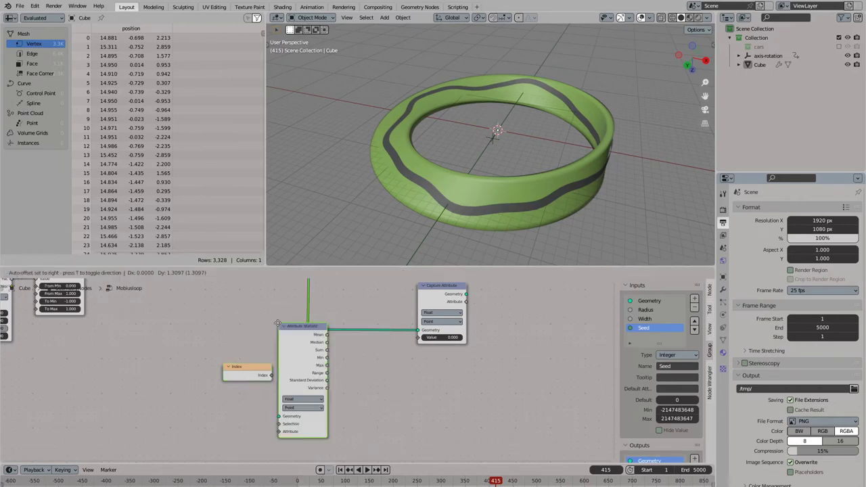
{"action": "left_click", "coordinate": [351, 360]}
Step: Link the road curve from the reroute point to Attribute Statistic's Geometry and Index to its Attribute input
{"action": "middle_click_drag", "start_coordinate": [308, 334], "coordinate": [311, 319]}
{"action": "scroll", "coordinate": [312, 321], "scroll_direction": "down", "scroll_amount": 1}
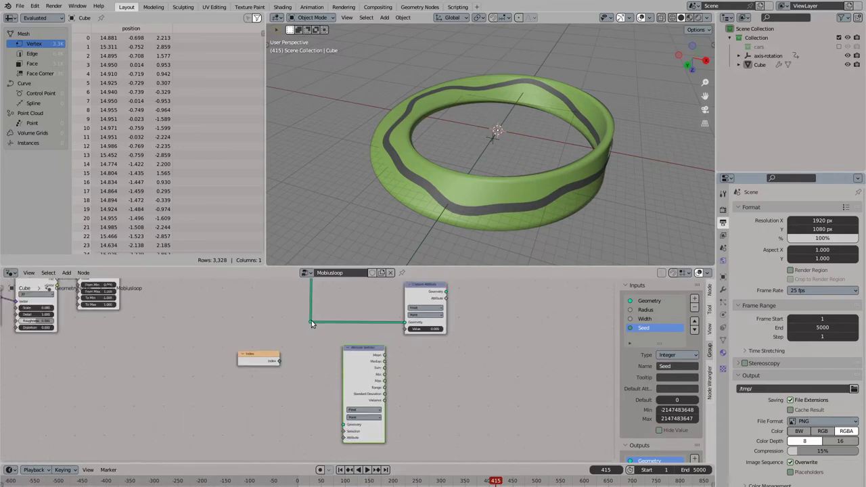
{"action": "left_click_drag", "start_coordinate": [310, 322], "coordinate": [344, 424]}
{"action": "left_click_drag", "start_coordinate": [279, 360], "coordinate": [344, 438]}
{"action": "key", "text": "g"}
{"action": "left_click", "coordinate": [302, 343]}
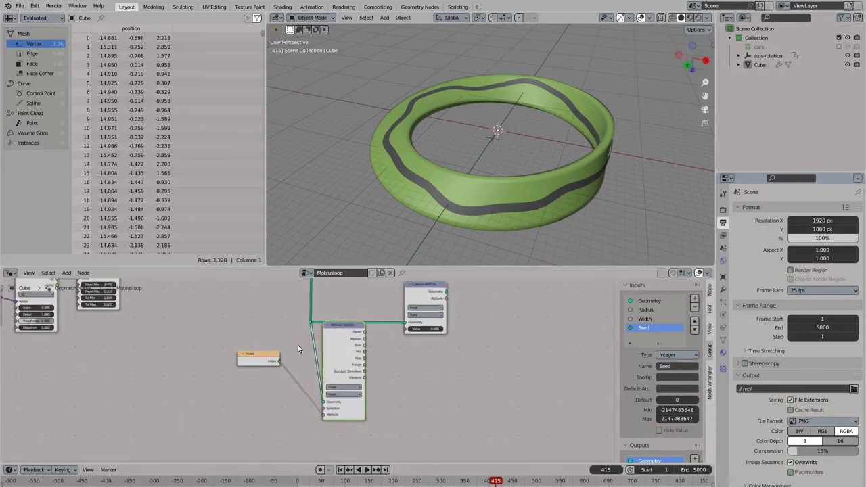
Step: Tidy the Attribute Statistic links with a reroute point and place the Index node beside its Attribute input
{"action": "right_click_drag", "start_coordinate": [318, 342], "coordinate": [303, 359], "text": "shift"}
{"action": "key", "text": "g"}
{"action": "left_click", "coordinate": [295, 417]}
{"action": "left_click_drag", "start_coordinate": [263, 363], "coordinate": [290, 420]}
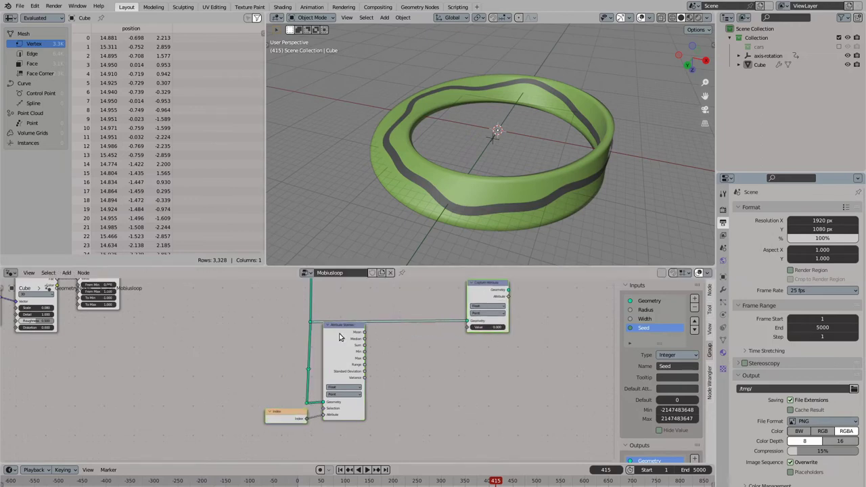
Step: Add a Math node beside Attribute Statistic and set its operation to Divide
{"action": "key", "text": "shift+a"}
{"action": "left_click", "coordinate": [371, 327]}
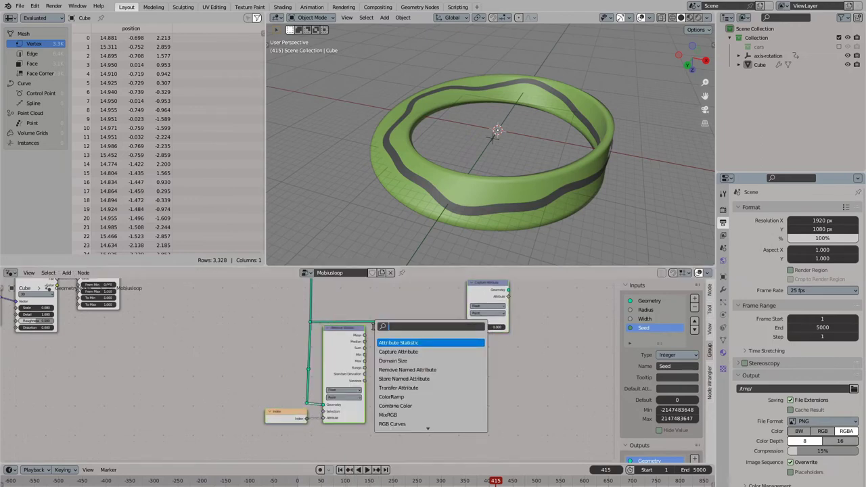
{"action": "type", "text": "add"}
{"action": "key", "text": "Return"}
{"action": "left_click", "coordinate": [402, 351]}
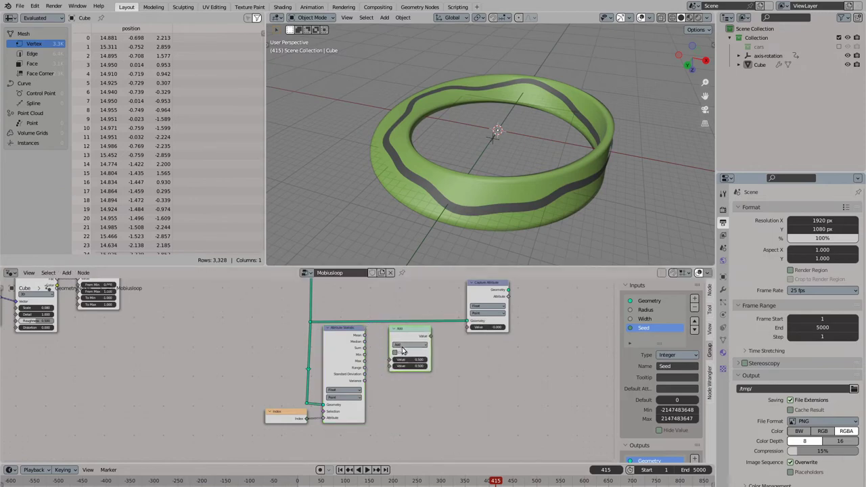
{"action": "left_click", "coordinate": [403, 347]}
{"action": "left_click", "coordinate": [398, 383]}
Step: Divide Index by Attribute Statistic's Max and feed the result into Capture Attribute's Value
{"action": "left_click_drag", "start_coordinate": [306, 419], "coordinate": [388, 363]}
{"action": "left_click_drag", "start_coordinate": [389, 362], "coordinate": [391, 366]}
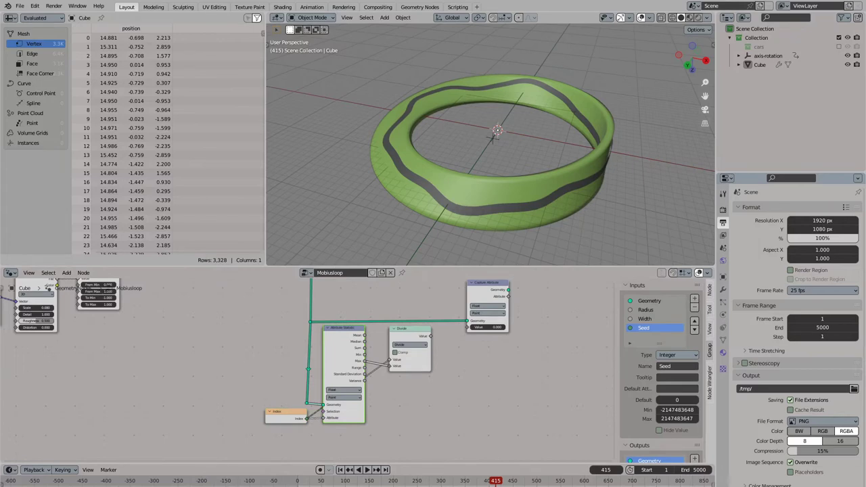
{"action": "middle_click_drag", "start_coordinate": [429, 342], "coordinate": [350, 357]}
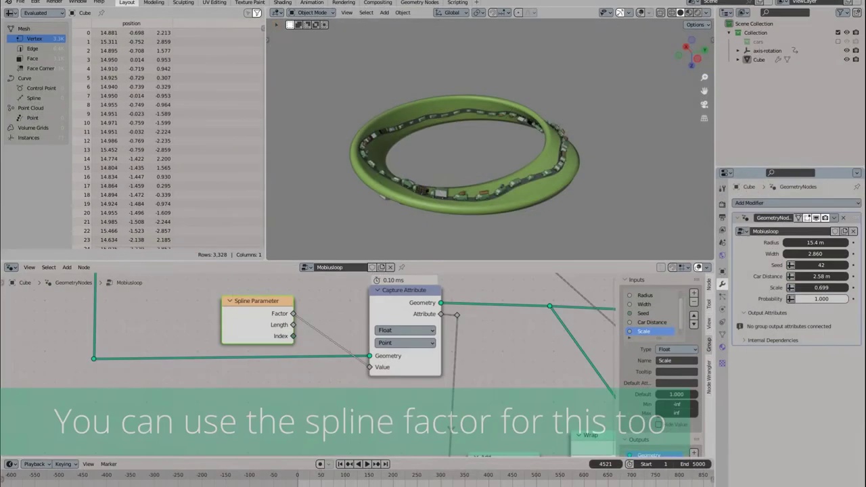
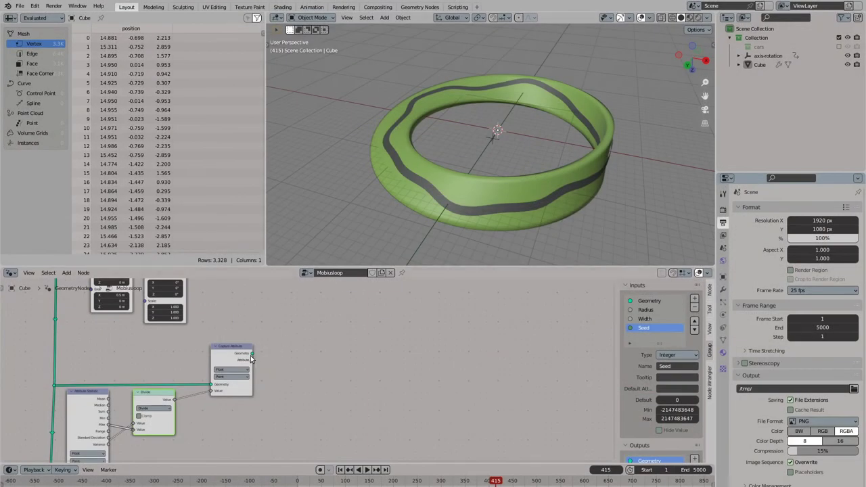
Step: Add a Resample Curve node fed by Capture Attribute's Geometry and set its mode to Length
{"action": "left_click_drag", "start_coordinate": [253, 354], "coordinate": [346, 349]}
{"action": "type", "text": "resam"}
{"action": "key", "text": "Return"}
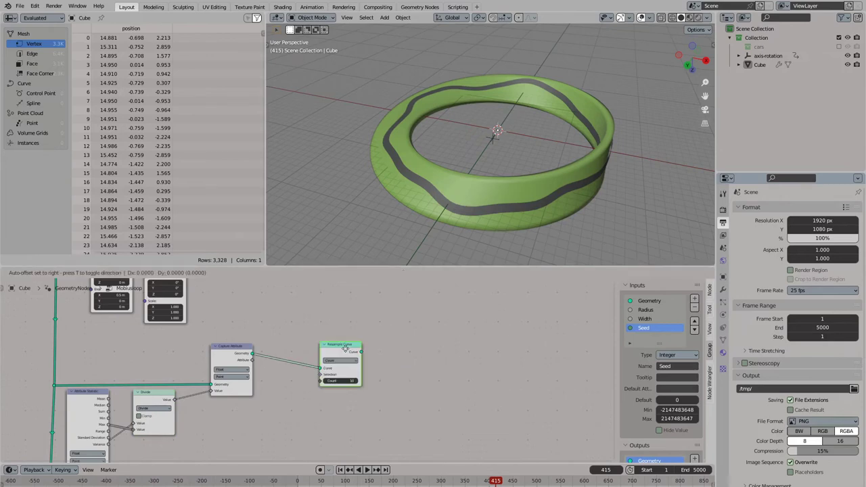
{"action": "left_click", "coordinate": [334, 344]}
{"action": "middle_click_drag", "start_coordinate": [330, 346], "coordinate": [403, 345]}
{"action": "left_click", "coordinate": [401, 352]}
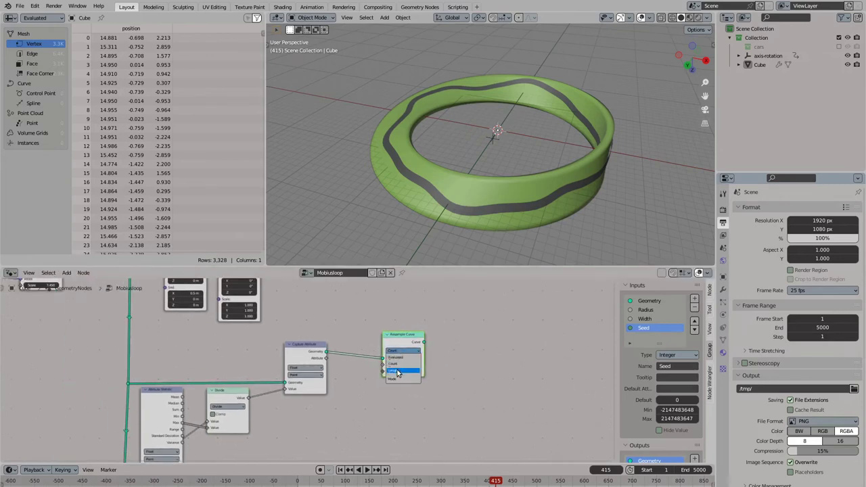
Step: Add a Group Input node, expose Resample Curve's Length as a new group input and rename it Car Distance
{"action": "key", "text": "shift+a"}
{"action": "left_click", "coordinate": [327, 318]}
{"action": "type", "text": "input"}
{"action": "key", "text": "Return"}
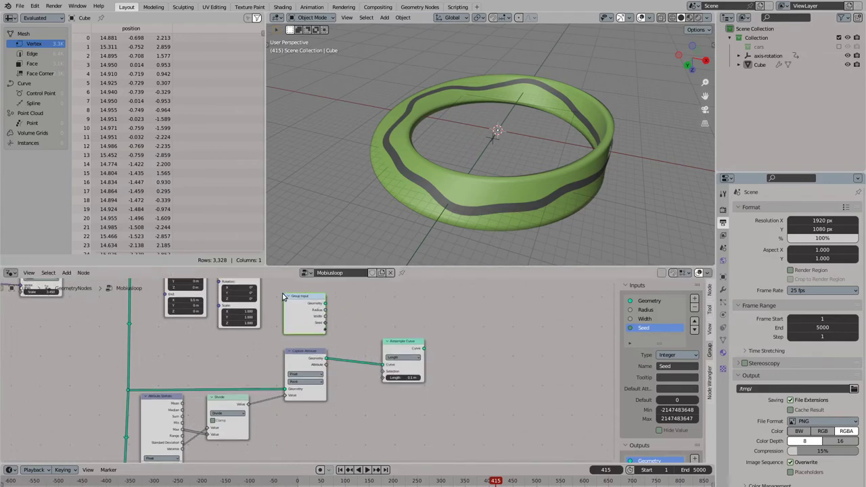
{"action": "left_click_drag", "start_coordinate": [382, 378], "coordinate": [326, 330]}
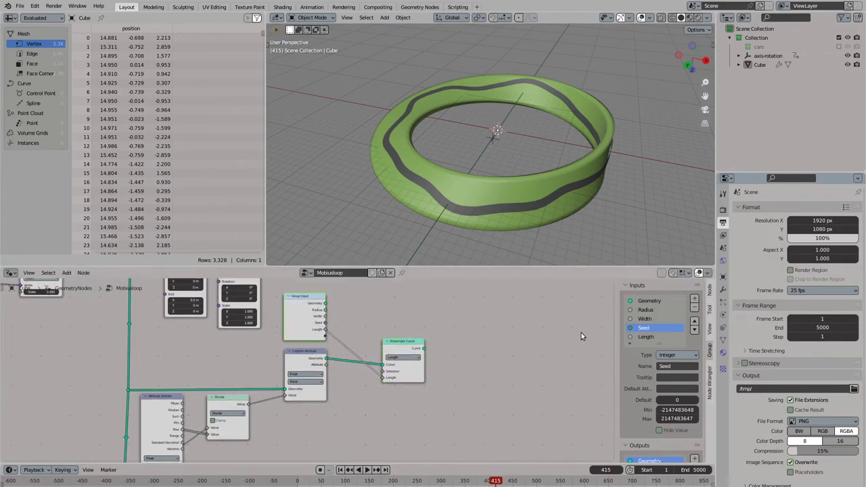
{"action": "left_click", "coordinate": [647, 337]}
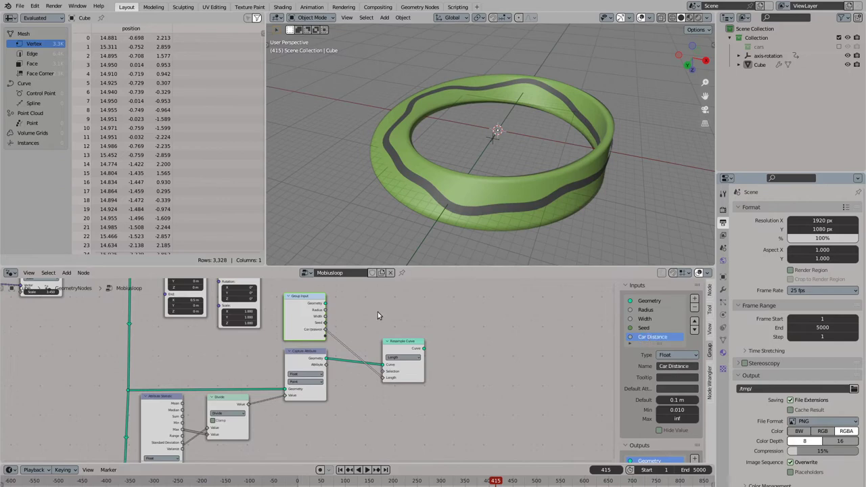
Step: Add a Curve to Points node fed by Resample Curve and set its mode to Evaluated
{"action": "left_click_drag", "start_coordinate": [305, 328], "coordinate": [309, 331]}
{"action": "left_click_drag", "start_coordinate": [410, 351], "coordinate": [424, 348]}
{"action": "middle_click_drag", "start_coordinate": [423, 348], "coordinate": [371, 347]}
{"action": "middle_click_drag", "start_coordinate": [498, 358], "coordinate": [384, 385]}
{"action": "left_click_drag", "start_coordinate": [272, 371], "coordinate": [348, 366]}
{"action": "type", "text": "curve to poi"}
{"action": "key", "text": "Return"}
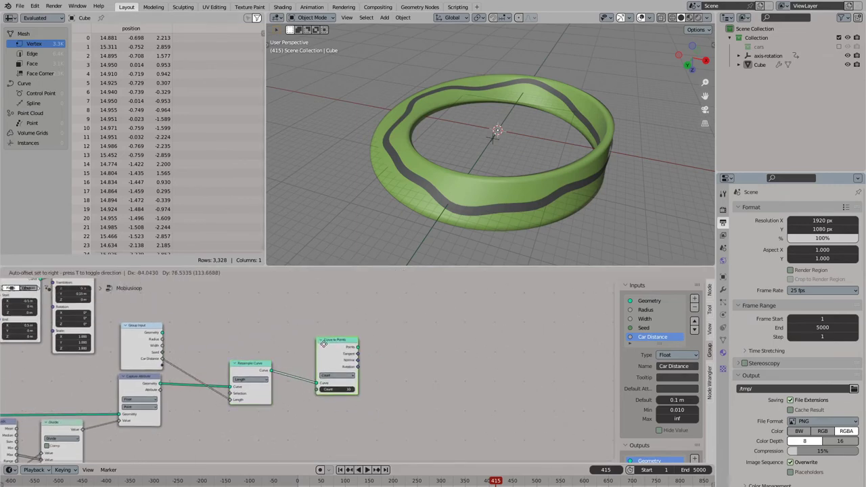
{"action": "left_click", "coordinate": [324, 346]}
{"action": "left_click", "coordinate": [331, 382]}
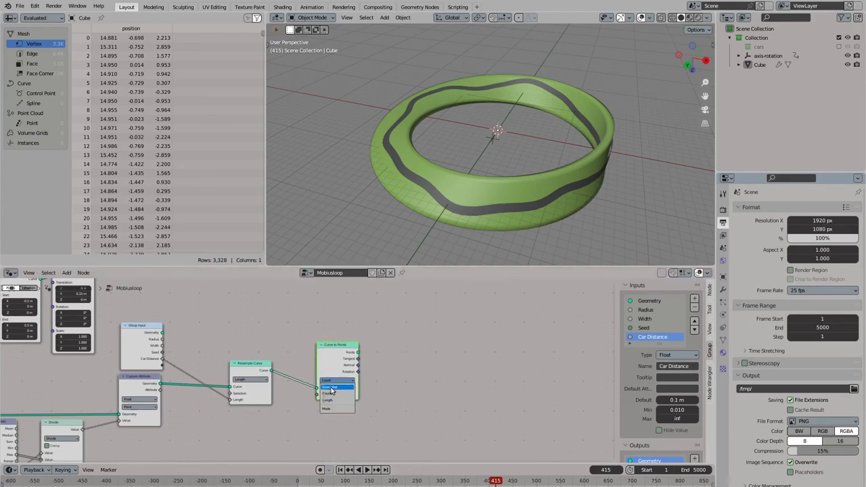
{"action": "left_click", "coordinate": [329, 387]}
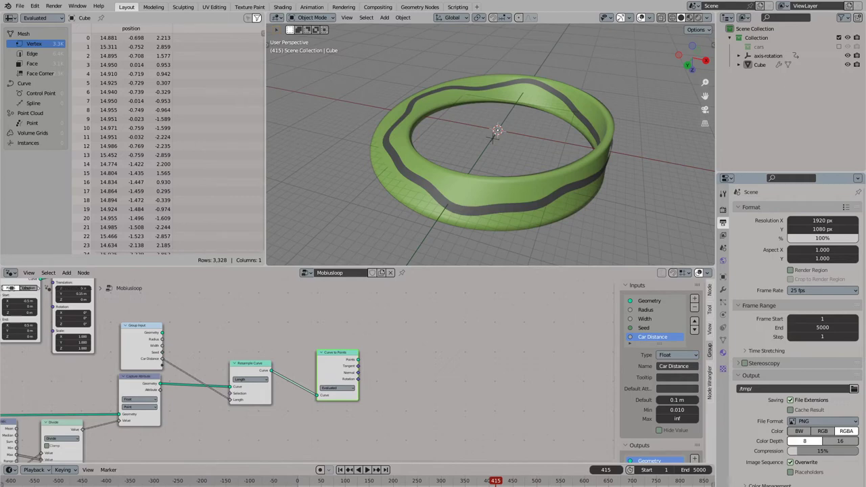
Step: Add an Instance on Points node fed by the Points output of Curve to Points
{"action": "left_click_drag", "start_coordinate": [358, 360], "coordinate": [444, 357]}
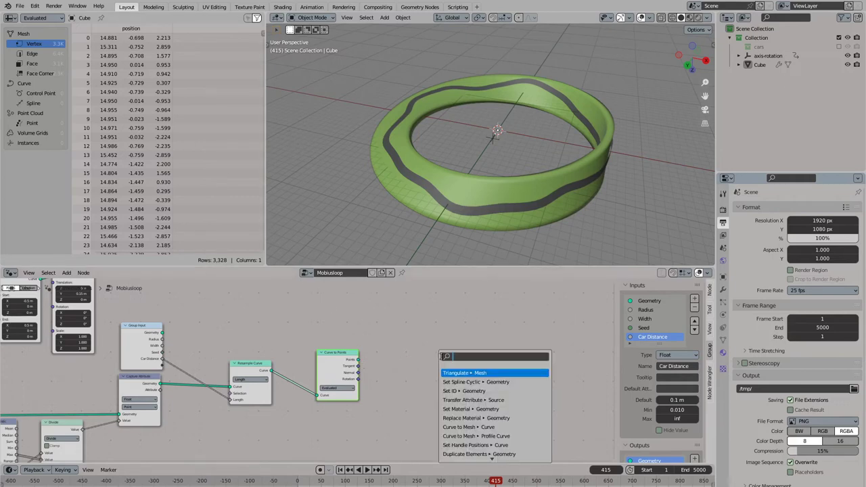
{"action": "type", "text": "instance"}
{"action": "key", "text": "Return"}
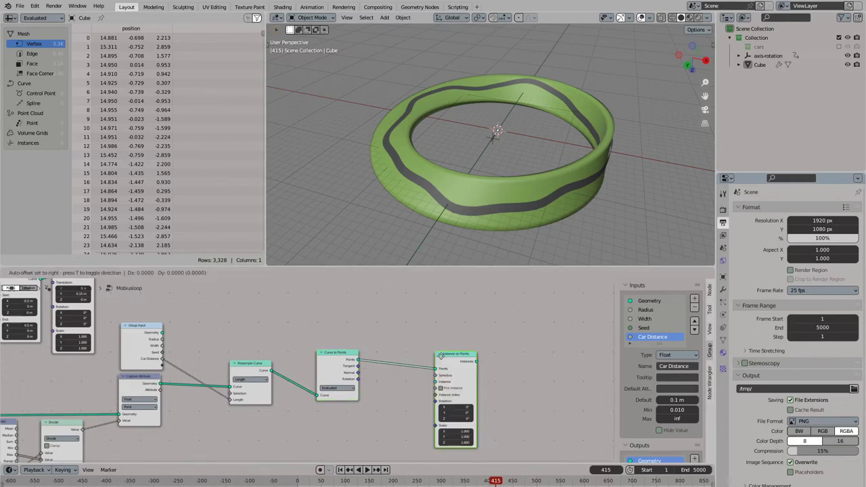
{"action": "left_click", "coordinate": [412, 357]}
{"action": "middle_click_drag", "start_coordinate": [379, 333], "coordinate": [326, 313]}
{"action": "left_click_drag", "start_coordinate": [375, 341], "coordinate": [383, 339]}
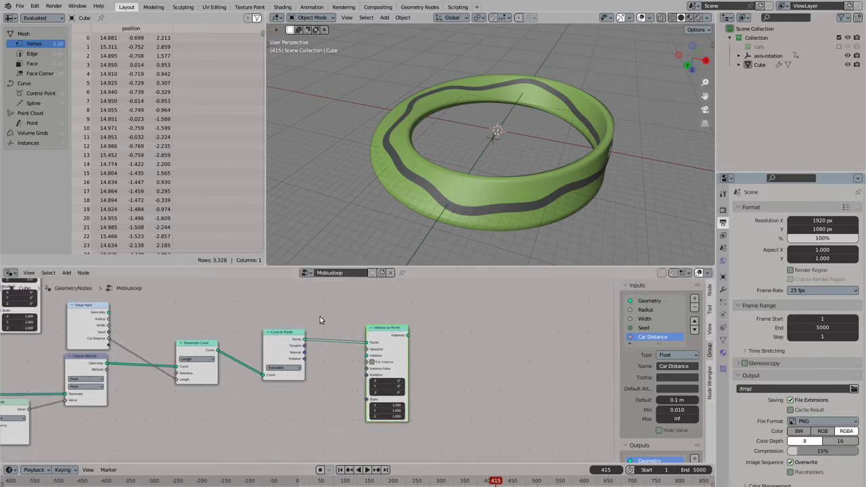
Step: Add a Collection Info node above the Curve to Points node
{"action": "key", "text": "shift+a"}
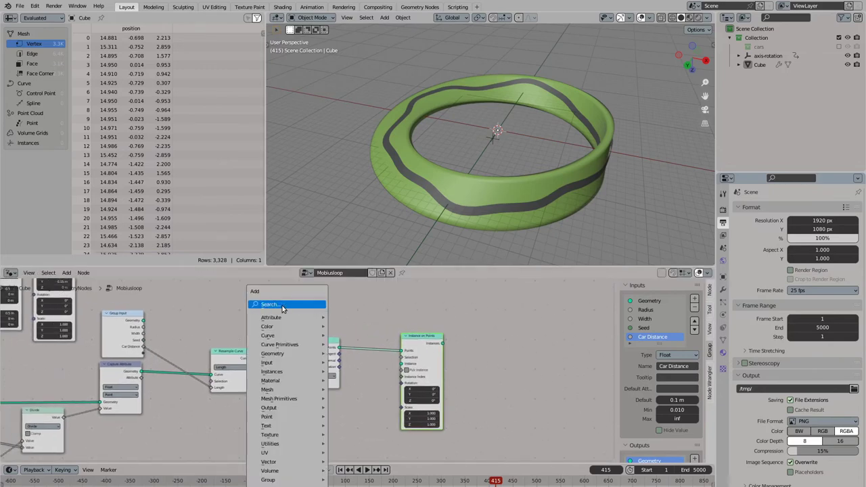
{"action": "left_click", "coordinate": [283, 309]}
{"action": "type", "text": "collection"}
{"action": "key", "text": "Return"}
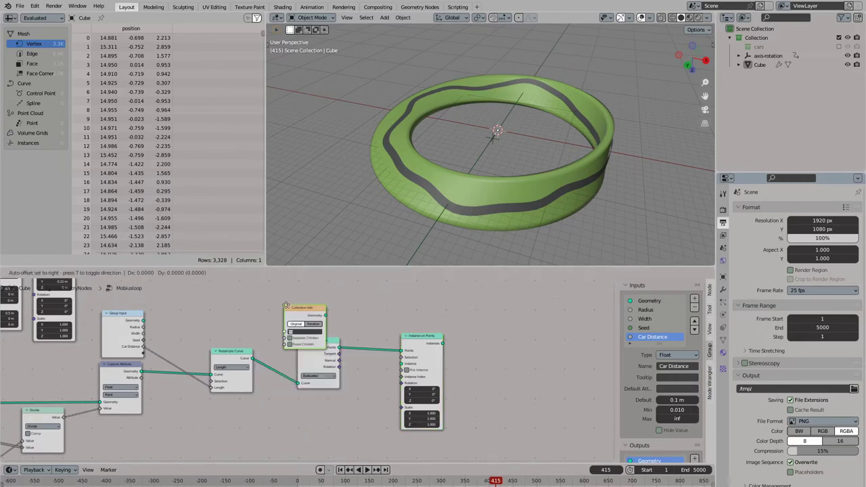
{"action": "left_click", "coordinate": [298, 310]}
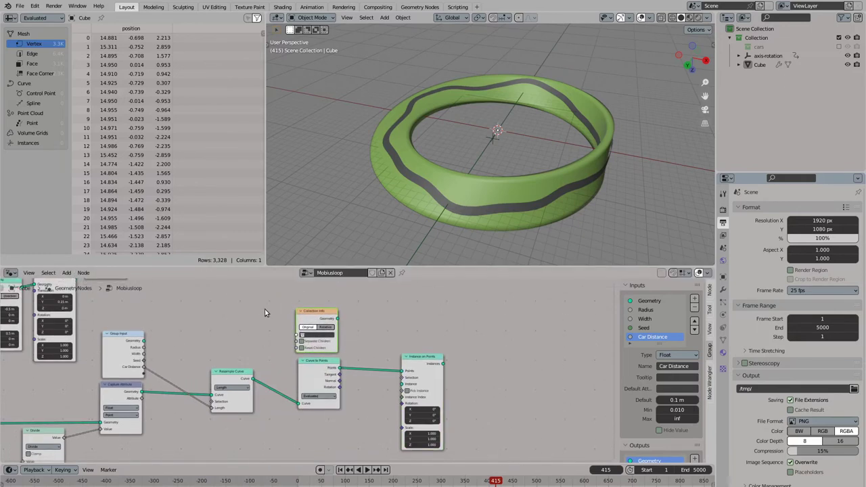
Step: Add a mesh Cube node below Curve to Points and link its Mesh to Instance on Points' Instance input
{"action": "key", "text": "shift+a"}
{"action": "left_click", "coordinate": [250, 323]}
{"action": "type", "text": "cube"}
{"action": "key", "text": "Return"}
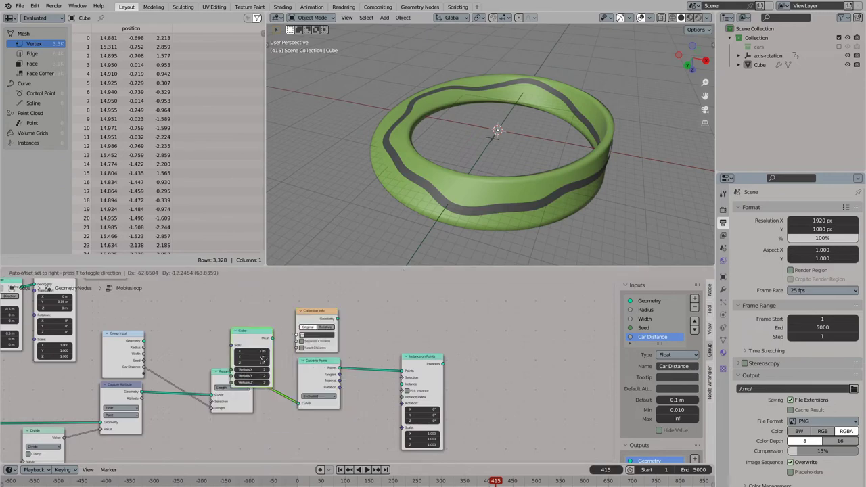
{"action": "left_click", "coordinate": [295, 411]}
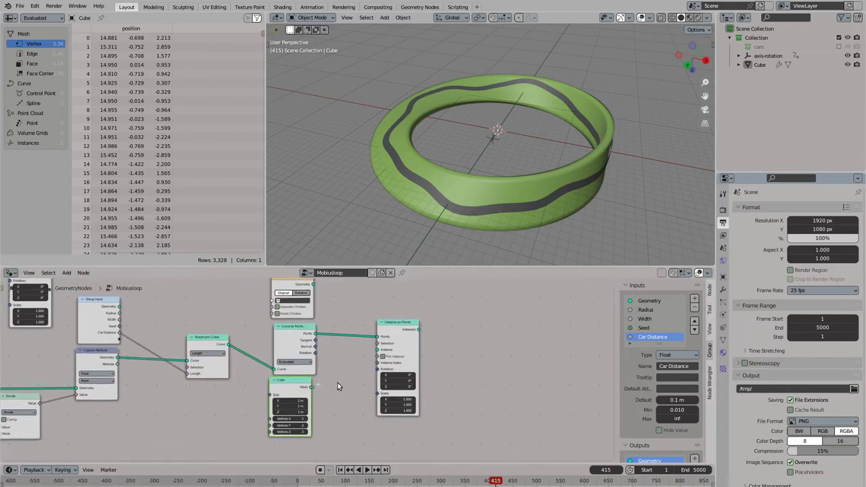
{"action": "left_click_drag", "start_coordinate": [359, 379], "coordinate": [381, 353]}
Step: Insert a Join Geometry node before the Group Output and link the Instance on Points result into it
{"action": "scroll", "coordinate": [298, 381], "scroll_direction": "down", "scroll_amount": 5}
{"action": "middle_click_drag", "start_coordinate": [421, 326], "coordinate": [298, 387]}
{"action": "scroll", "coordinate": [335, 358], "scroll_direction": "down", "scroll_amount": 6}
{"action": "scroll", "coordinate": [335, 352], "scroll_direction": "up", "scroll_amount": 5}
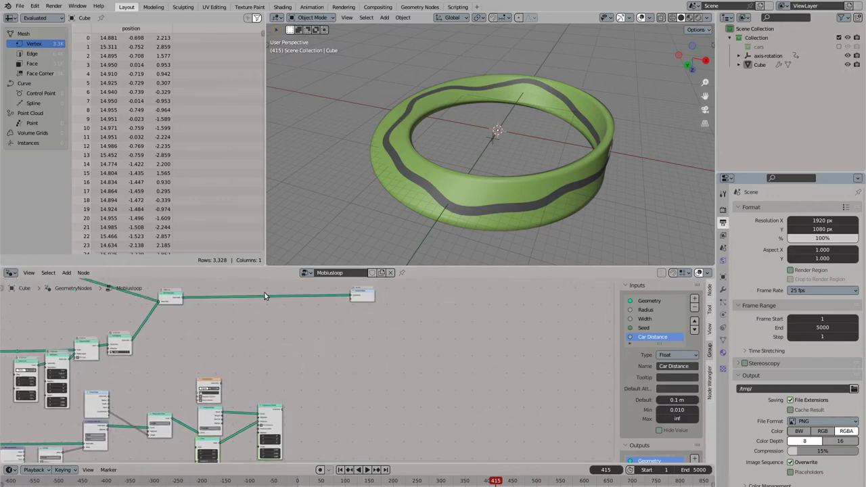
{"action": "left_click_drag", "start_coordinate": [182, 298], "coordinate": [339, 301]}
{"action": "type", "text": "join"}
{"action": "key", "text": "Return"}
{"action": "left_click", "coordinate": [300, 325]}
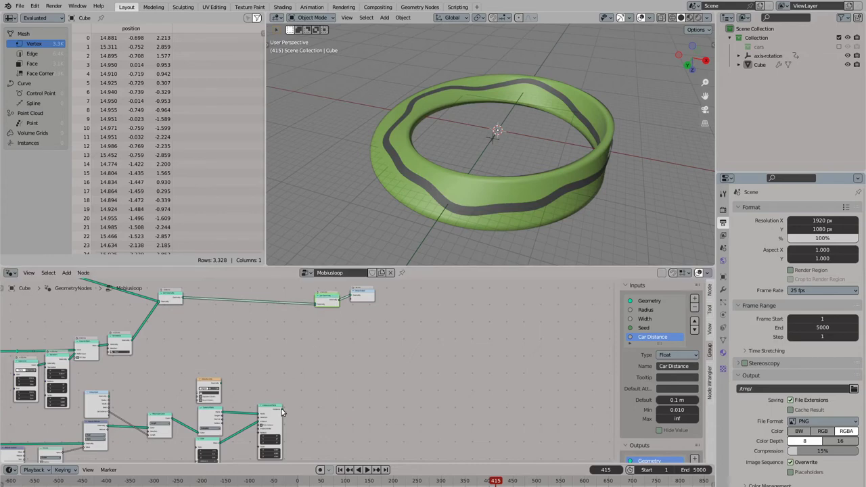
{"action": "left_click_drag", "start_coordinate": [283, 411], "coordinate": [316, 304]}
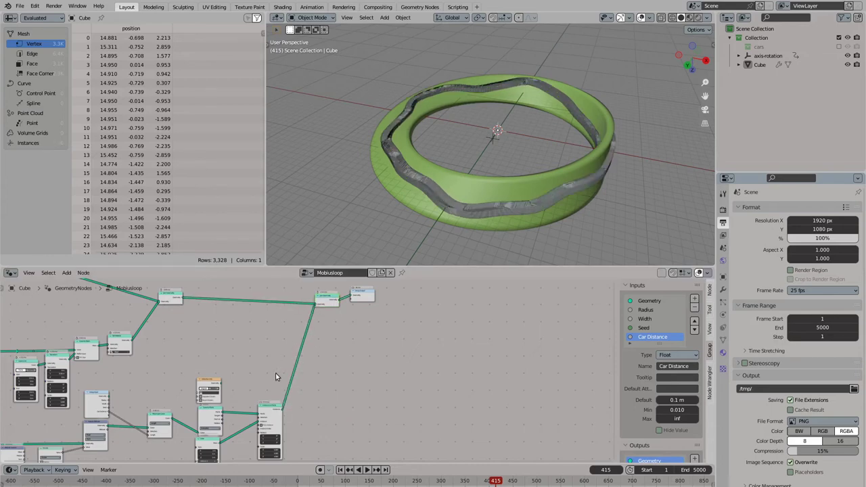
Step: Try a larger Car Distance in the modifier, finally setting it to 2 m, and inspect the cube spacing
{"action": "middle_click_drag", "start_coordinate": [228, 423], "coordinate": [296, 368]}
{"action": "scroll", "coordinate": [293, 368], "scroll_direction": "up", "scroll_amount": 6}
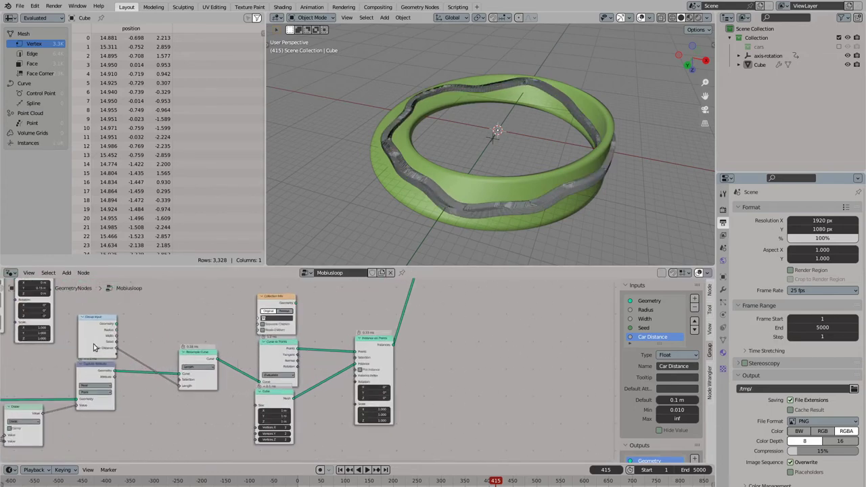
{"action": "left_click", "coordinate": [723, 291]}
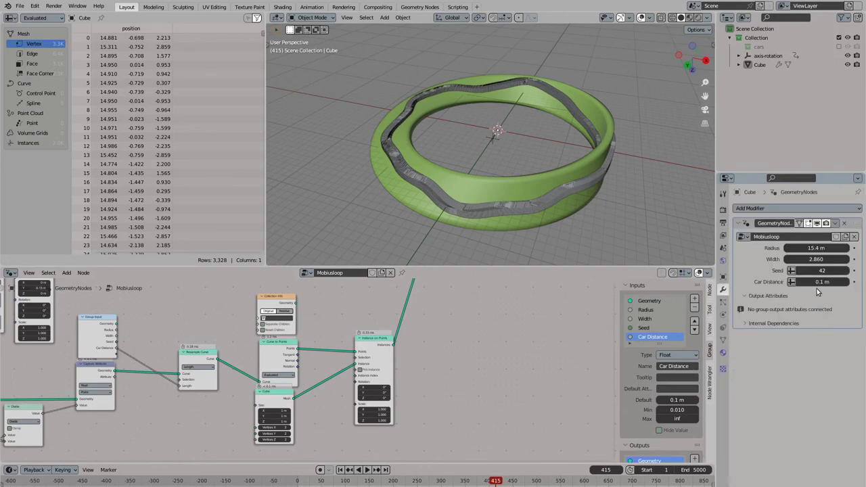
{"action": "left_click_drag", "start_coordinate": [819, 281], "coordinate": [852, 282]}
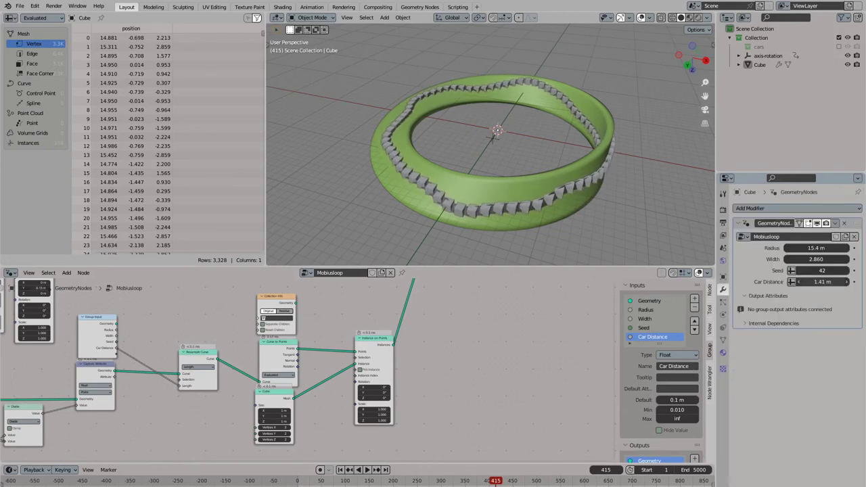
{"action": "left_click", "coordinate": [817, 282]}
{"action": "type", "text": "2"}
{"action": "key", "text": "Return"}
{"action": "middle_click_drag", "start_coordinate": [518, 193], "coordinate": [438, 194]}
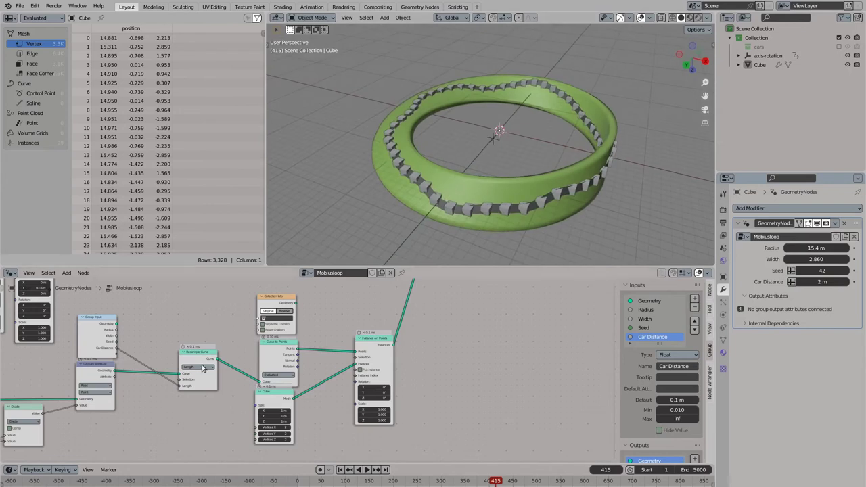
{"action": "middle_click_drag", "start_coordinate": [186, 376], "coordinate": [268, 374]}
{"action": "middle_click_drag", "start_coordinate": [197, 390], "coordinate": [250, 345]}
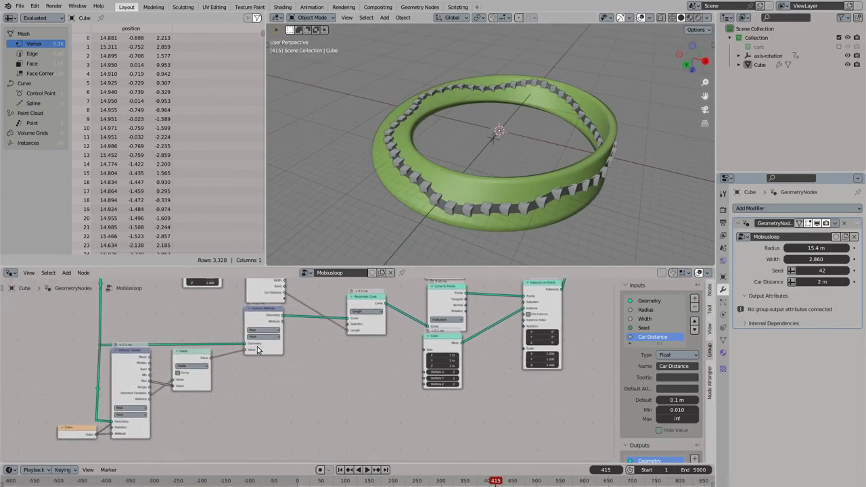
Step: Reposition the Cube node into the gap between Curve to Points and Instance on Points
{"action": "mouse_move", "coordinate": [433, 344]}
{"action": "left_mouse_down"}
{"action": "mouse_move", "coordinate": [451, 349]}
{"action": "mouse_move", "coordinate": [437, 349]}
{"action": "left_mouse_up"}
{"action": "middle_click_drag", "start_coordinate": [398, 351], "coordinate": [347, 375]}
{"action": "left_click_drag", "start_coordinate": [393, 316], "coordinate": [399, 314]}
{"action": "left_click_drag", "start_coordinate": [387, 369], "coordinate": [442, 338]}
{"action": "middle_click_drag", "start_coordinate": [251, 389], "coordinate": [295, 364]}
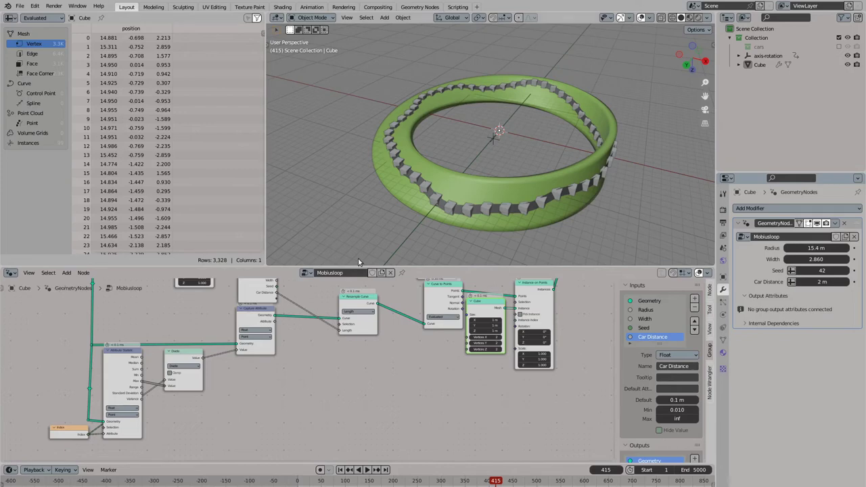
Step: Add a Sample Curve node in Factor mode below Resample Curve, with its Curve input fed by the Capture Attribute geometry
{"action": "left_click_drag", "start_coordinate": [308, 354], "coordinate": [312, 379]}
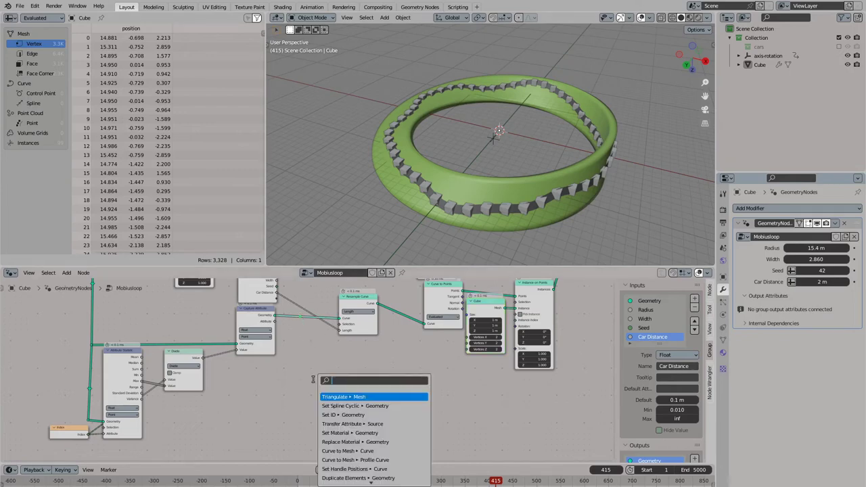
{"action": "type", "text": "sample"}
{"action": "key", "text": "Return"}
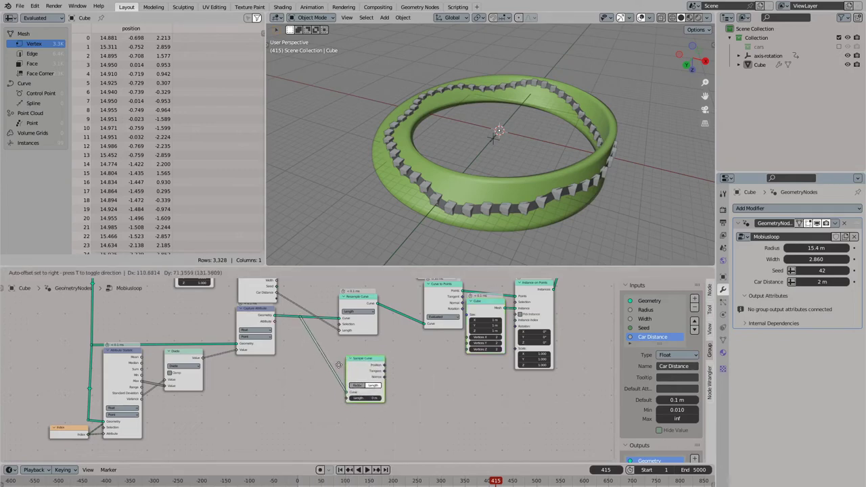
{"action": "left_click", "coordinate": [336, 365]}
{"action": "left_click", "coordinate": [350, 391]}
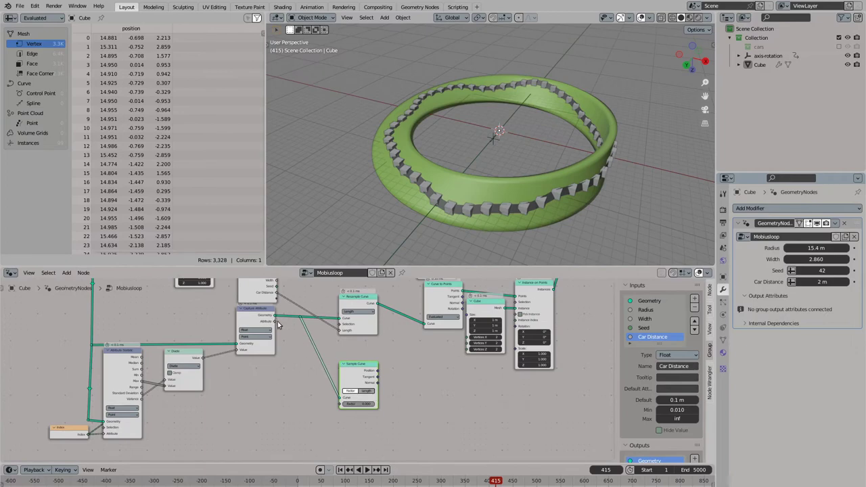
Step: Feed the captured Attribute into a new Wrap math node with Max set to 1
{"action": "left_click_drag", "start_coordinate": [274, 322], "coordinate": [293, 393]}
{"action": "type", "text": "wrap"}
{"action": "key", "text": "Return"}
{"action": "left_click", "coordinate": [307, 425]}
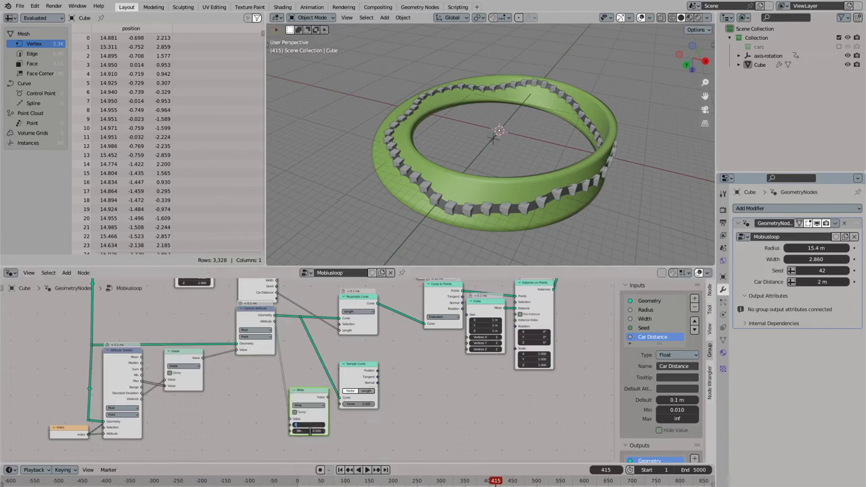
{"action": "type", "text": "1"}
{"action": "key", "text": "Return"}
Step: Insert an Add math node between the captured Attribute and the Wrap node's Value, routing the link through a reroute point
{"action": "left_click_drag", "start_coordinate": [290, 419], "coordinate": [249, 408]}
{"action": "type", "text": "add"}
{"action": "key", "text": "Return"}
{"action": "left_click", "coordinate": [288, 438]}
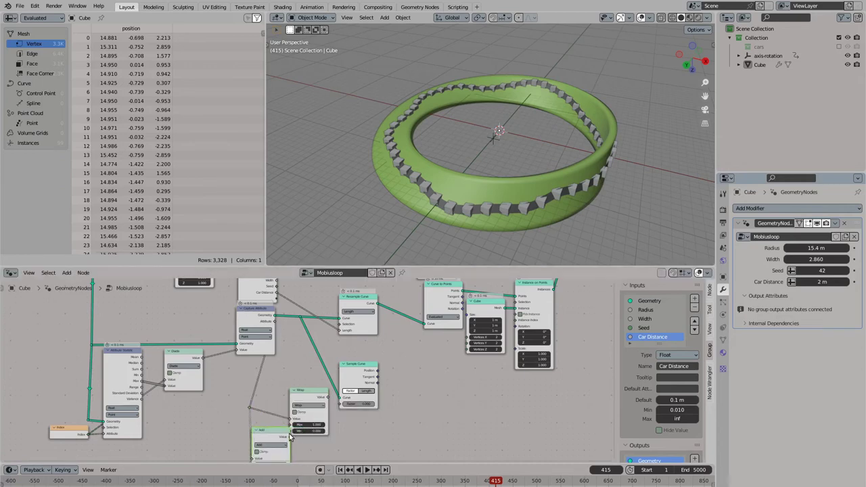
{"action": "left_click_drag", "start_coordinate": [290, 436], "coordinate": [272, 414]}
{"action": "left_click_drag", "start_coordinate": [271, 414], "coordinate": [251, 431]}
{"action": "right_click_drag", "start_coordinate": [264, 423], "coordinate": [257, 428], "text": "ctrl"}
{"action": "mouse_move", "coordinate": [243, 438]}
{"action": "left_mouse_down"}
{"action": "mouse_move", "coordinate": [278, 405]}
{"action": "mouse_move", "coordinate": [253, 417]}
{"action": "mouse_move", "coordinate": [248, 433]}
{"action": "left_mouse_up"}
Step: Link the Wrap result to Sample Curve's Factor and tidy the Capture Attribute, Add, Wrap and Sample Curve nodes with their reroutes
{"action": "key", "text": "g"}
{"action": "left_click_drag", "start_coordinate": [245, 315], "coordinate": [212, 313]}
{"action": "key", "text": "g"}
{"action": "left_click", "coordinate": [273, 323]}
{"action": "left_click_drag", "start_coordinate": [237, 409], "coordinate": [252, 425]}
{"action": "key", "text": "g"}
{"action": "left_click_drag", "start_coordinate": [355, 369], "coordinate": [382, 360]}
{"action": "left_click_drag", "start_coordinate": [312, 392], "coordinate": [333, 388]}
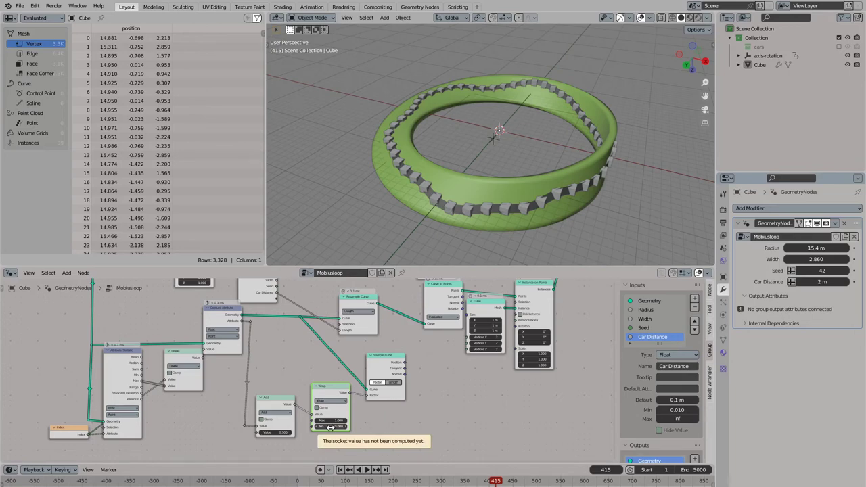
Step: Insert a Set Position node between Curve to Points and Instance on Points, with Sample Curve's Position driving its Position input
{"action": "middle_click_drag", "start_coordinate": [414, 352], "coordinate": [331, 394]}
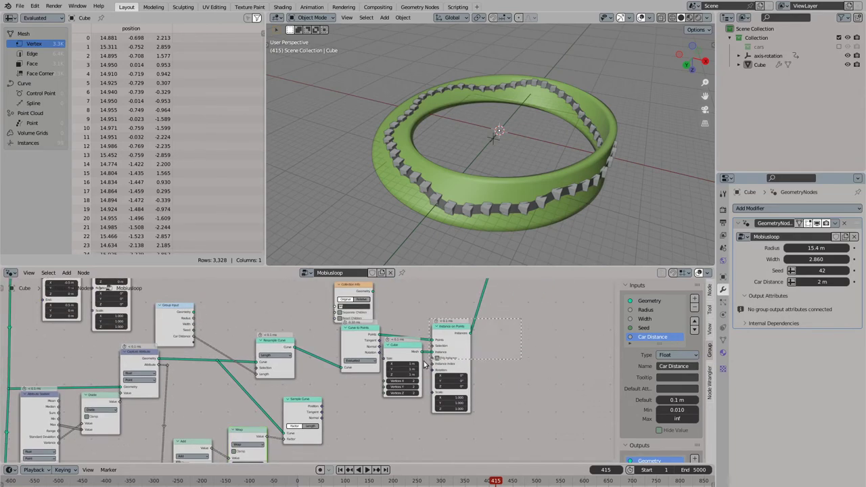
{"action": "left_click_drag", "start_coordinate": [420, 363], "coordinate": [406, 366]}
{"action": "key", "text": "g"}
{"action": "left_click", "coordinate": [466, 358]}
{"action": "left_click", "coordinate": [415, 369]}
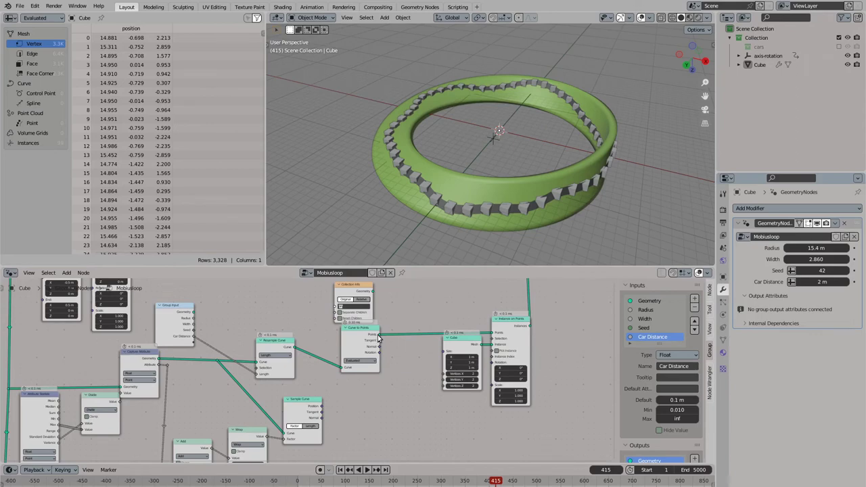
{"action": "left_click_drag", "start_coordinate": [379, 335], "coordinate": [410, 359]}
{"action": "type", "text": "pos"}
{"action": "key", "text": "Return"}
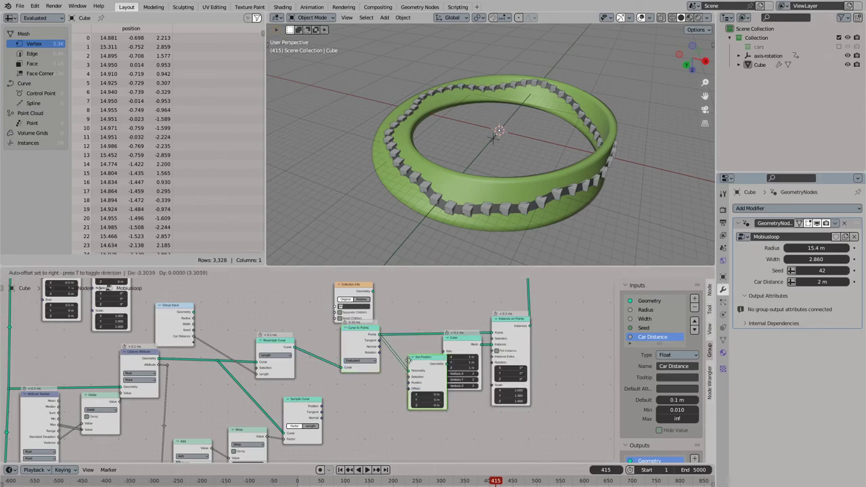
{"action": "left_click", "coordinate": [419, 362]}
{"action": "left_click_drag", "start_coordinate": [497, 334], "coordinate": [496, 334]}
{"action": "left_click_drag", "start_coordinate": [411, 356], "coordinate": [418, 324]}
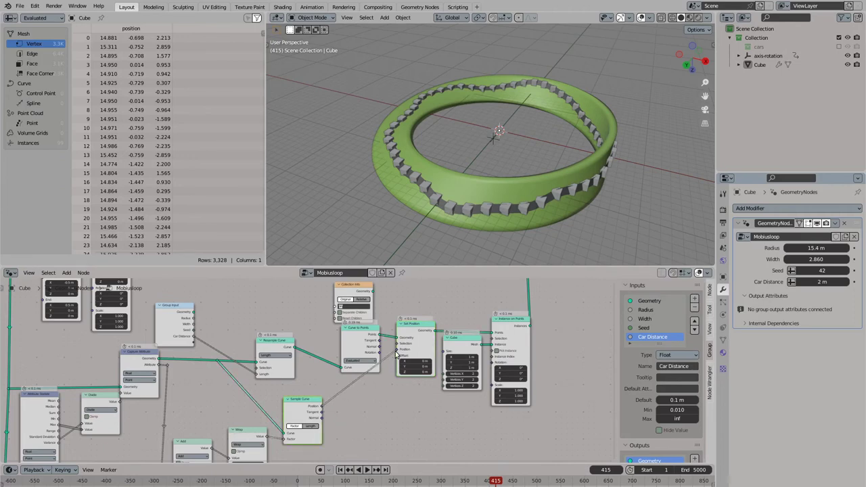
Step: Set Car Distance to 10 m and vary the Add node's value to slide the cubes along the road
{"action": "middle_click_drag", "start_coordinate": [246, 395], "coordinate": [293, 356]}
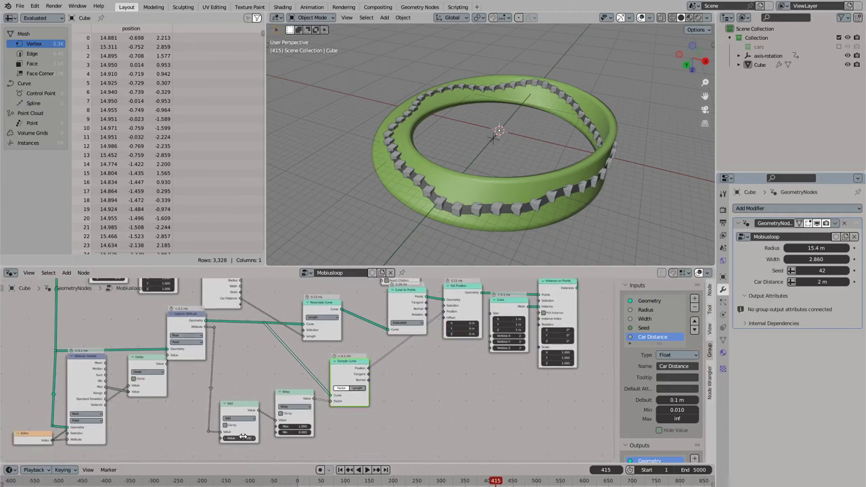
{"action": "left_click_drag", "start_coordinate": [239, 438], "coordinate": [269, 437]}
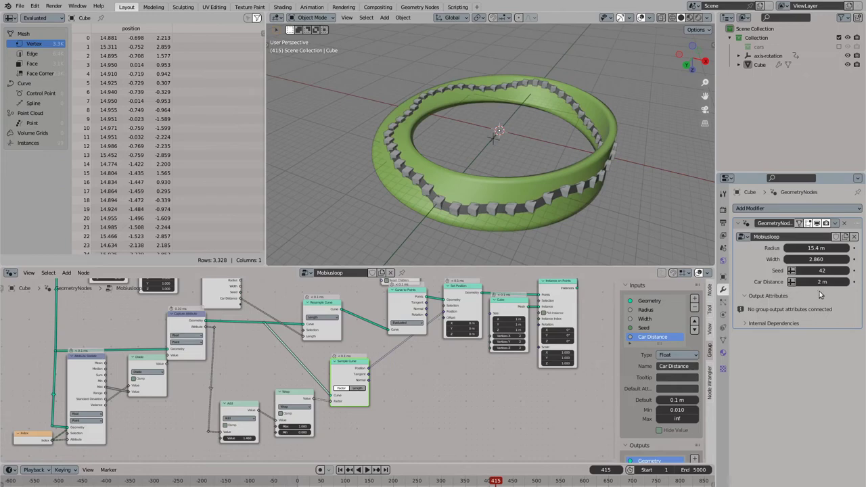
{"action": "type", "text": "20"}
{"action": "key", "text": "Return"}
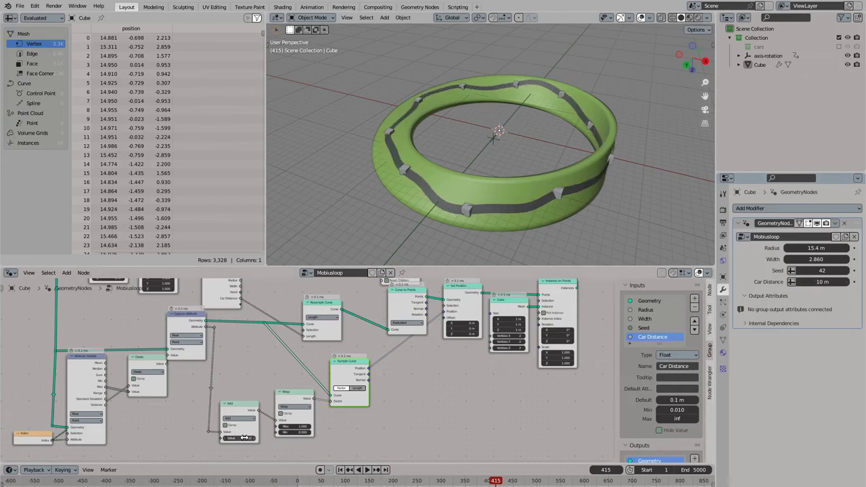
{"action": "left_click_drag", "start_coordinate": [241, 438], "coordinate": [266, 437]}
Step: Add a Scene Time node below the Attribute Statistic node
{"action": "middle_click_drag", "start_coordinate": [142, 421], "coordinate": [277, 372]}
{"action": "key", "text": "shift+a"}
{"action": "left_click", "coordinate": [247, 324]}
{"action": "type", "text": "sce"}
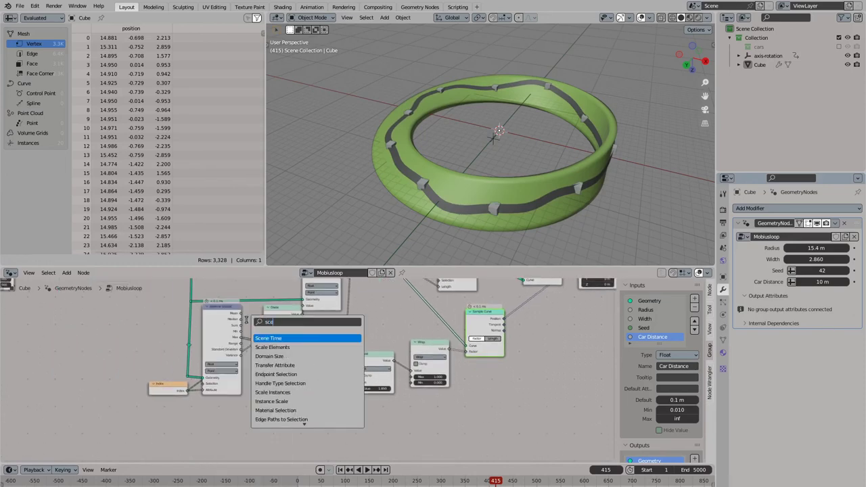
{"action": "key", "text": "Return"}
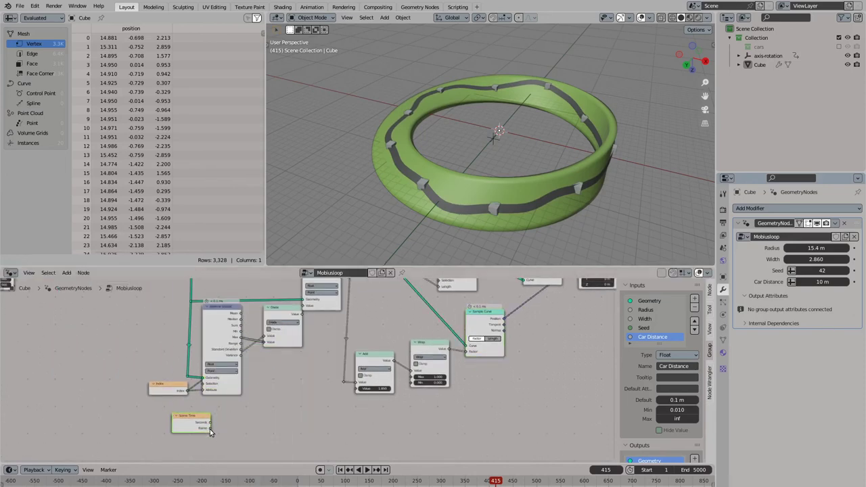
Step: Divide Scene Time's Frame by 5000, link the result to the Add node's second value, and play the animation briefly
{"action": "left_click_drag", "start_coordinate": [210, 428], "coordinate": [274, 420]}
{"action": "type", "text": "div"}
{"action": "key", "text": "Return"}
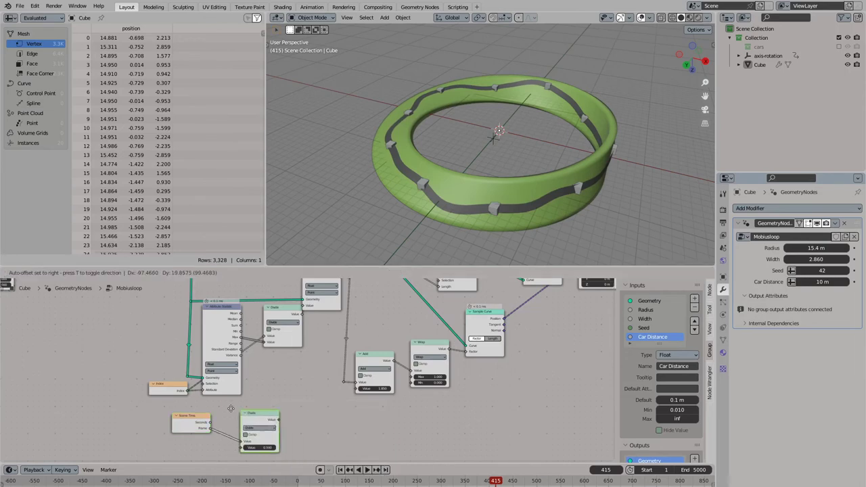
{"action": "left_click", "coordinate": [240, 401]}
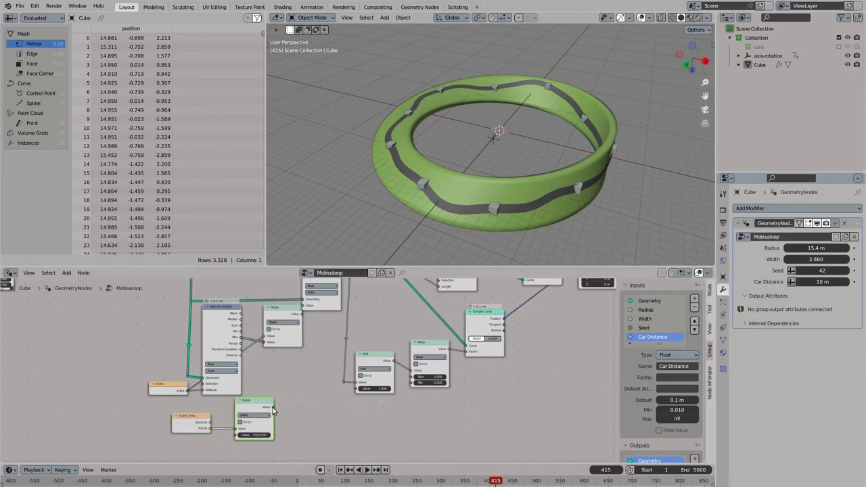
{"action": "left_click_drag", "start_coordinate": [359, 393], "coordinate": [358, 389]}
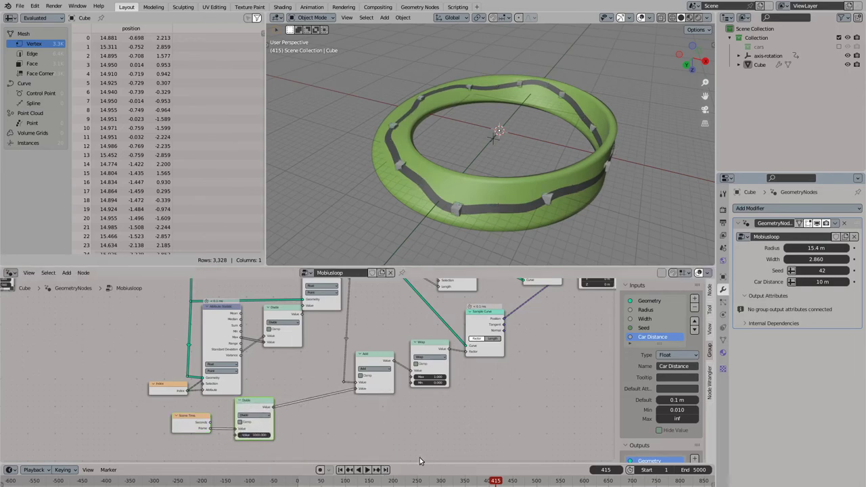
{"action": "left_click", "coordinate": [366, 469]}
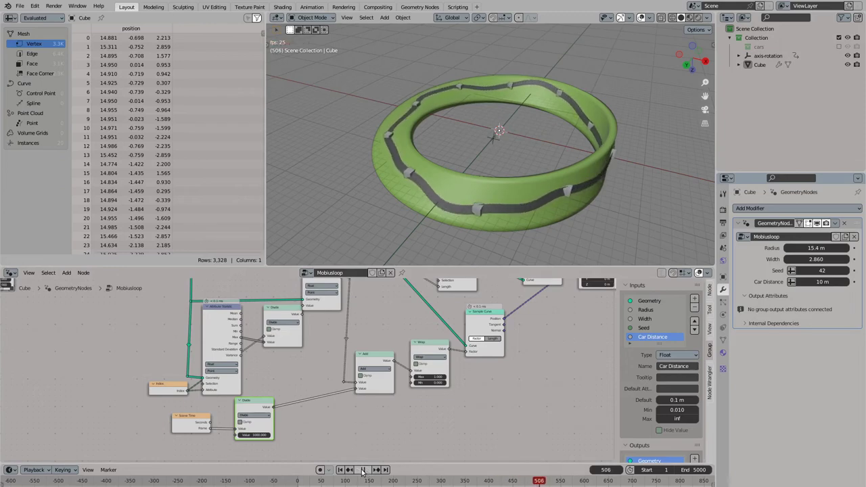
{"action": "left_click", "coordinate": [364, 470]}
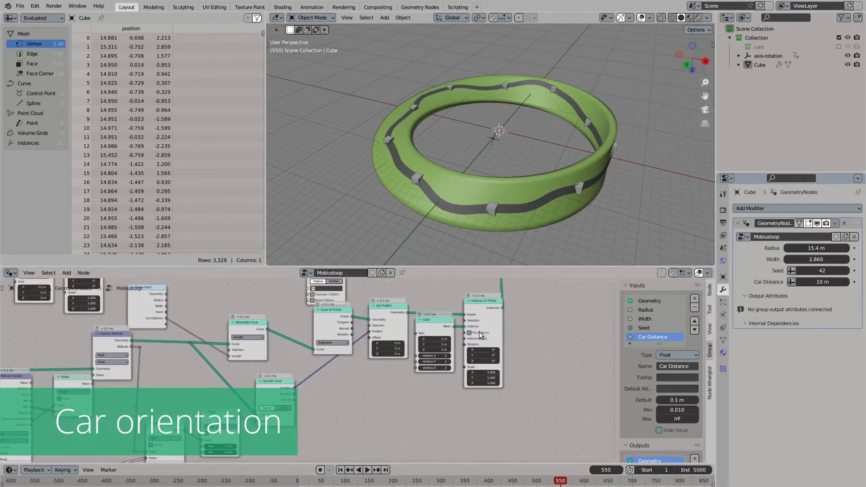
Step: Tidy the link from Instance on Points to the final Join Geometry by routing it through reroute points
{"action": "scroll", "coordinate": [480, 335], "scroll_direction": "down", "scroll_amount": 6}
{"action": "middle_click_drag", "start_coordinate": [511, 308], "coordinate": [394, 377]}
{"action": "right_click_drag", "start_coordinate": [373, 356], "coordinate": [398, 386], "text": "shift"}
{"action": "key", "text": "g"}
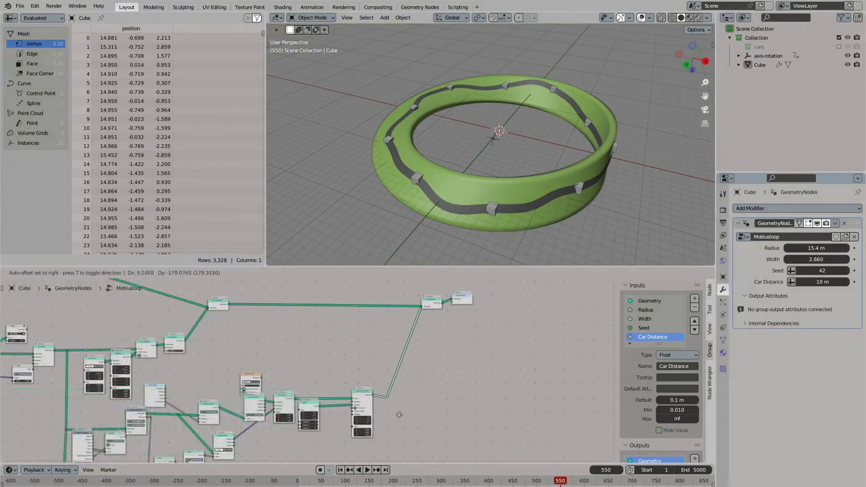
{"action": "left_click_drag", "start_coordinate": [399, 414], "coordinate": [398, 414]}
{"action": "key", "text": "g"}
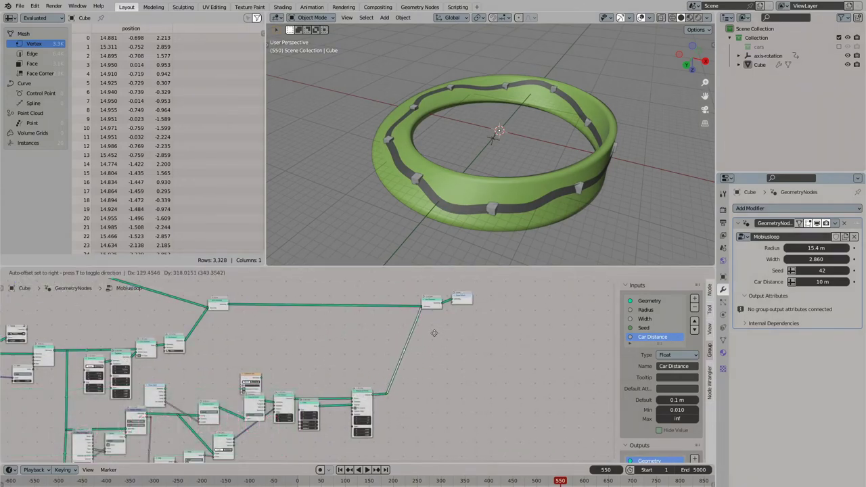
{"action": "left_click", "coordinate": [424, 407]}
{"action": "right_click_drag", "start_coordinate": [439, 376], "coordinate": [440, 377], "text": "shift"}
{"action": "key", "text": "g"}
{"action": "left_click", "coordinate": [427, 323]}
Step: Feed Sample Curve's Tangent into a new Align Euler to Vector node's Vector and link its Rotation to Instance on Points' Rotation
{"action": "middle_click_drag", "start_coordinate": [276, 455], "coordinate": [309, 395]}
{"action": "scroll", "coordinate": [309, 395], "scroll_direction": "up", "scroll_amount": 6}
{"action": "scroll", "coordinate": [271, 396], "scroll_direction": "up", "scroll_amount": 2}
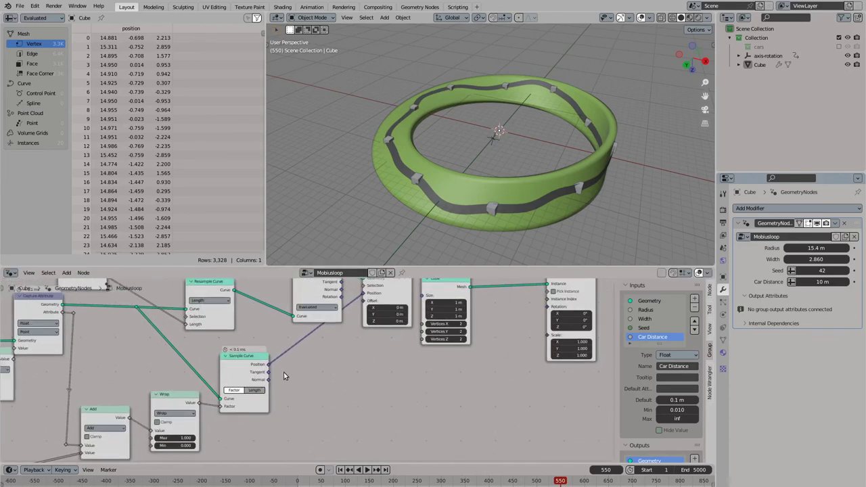
{"action": "left_click_drag", "start_coordinate": [270, 372], "coordinate": [321, 372]}
{"action": "type", "text": "align"}
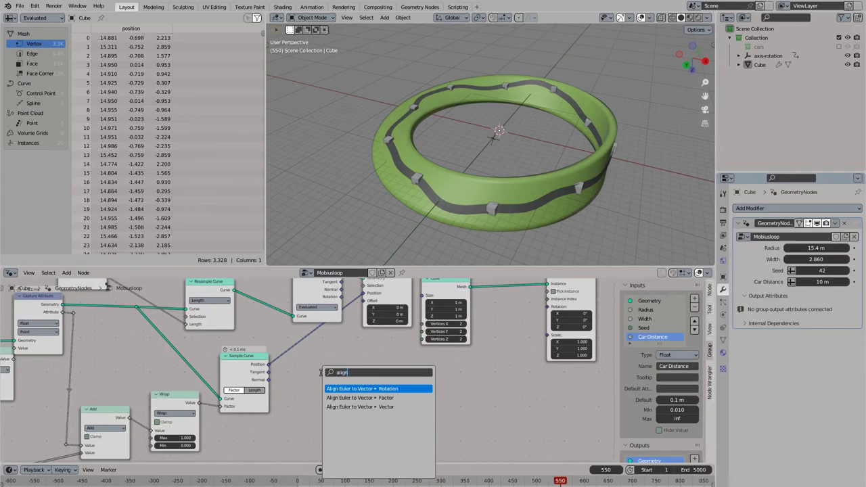
{"action": "key", "text": "Down"}
{"action": "key", "text": "Down"}
{"action": "key", "text": "Return"}
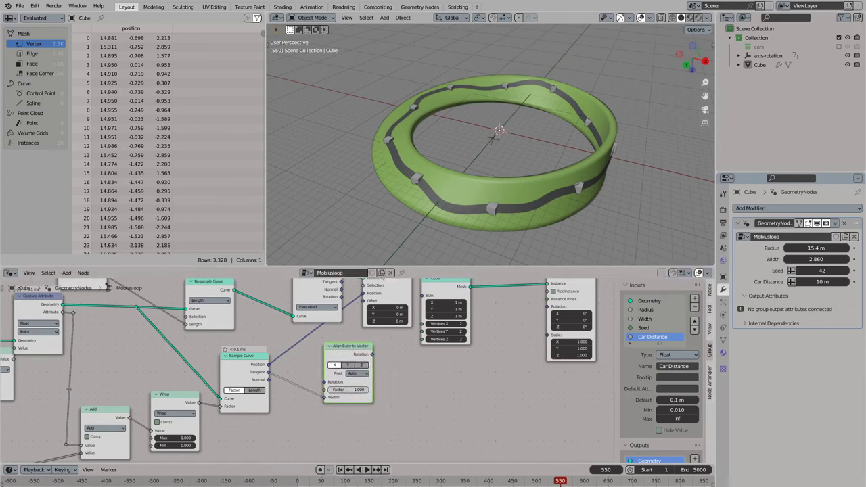
{"action": "middle_click_drag", "start_coordinate": [369, 360], "coordinate": [270, 382]}
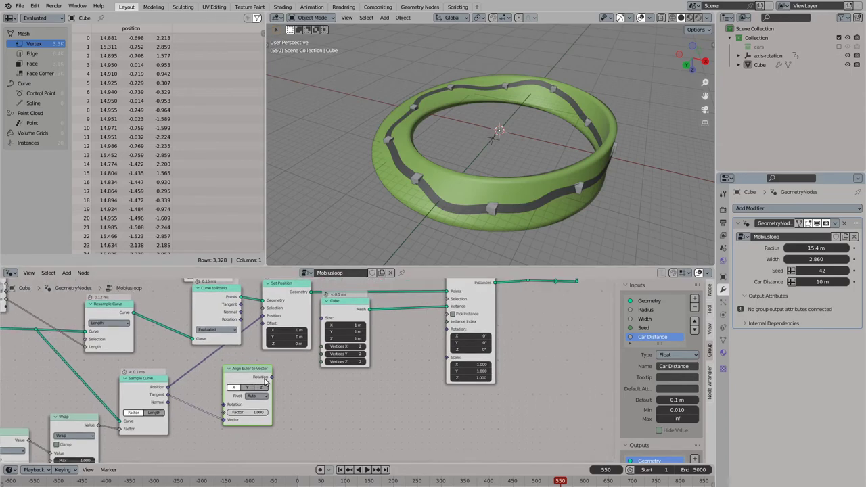
{"action": "left_click_drag", "start_coordinate": [332, 381], "coordinate": [449, 331]}
Step: Duplicate the Align Euler to Vector node, feeding the copy's Vector from Sample Curve's Normal and its Rotation from the first node
{"action": "middle_click_drag", "start_coordinate": [400, 220], "coordinate": [489, 197]}
{"action": "scroll", "coordinate": [457, 201], "scroll_direction": "up", "scroll_amount": 4}
{"action": "scroll", "coordinate": [442, 196], "scroll_direction": "down", "scroll_amount": 4}
{"action": "scroll", "coordinate": [489, 197], "scroll_direction": "up", "scroll_amount": 3}
{"action": "middle_click_drag", "start_coordinate": [258, 368], "coordinate": [291, 348]}
{"action": "left_click_drag", "start_coordinate": [275, 357], "coordinate": [259, 347]}
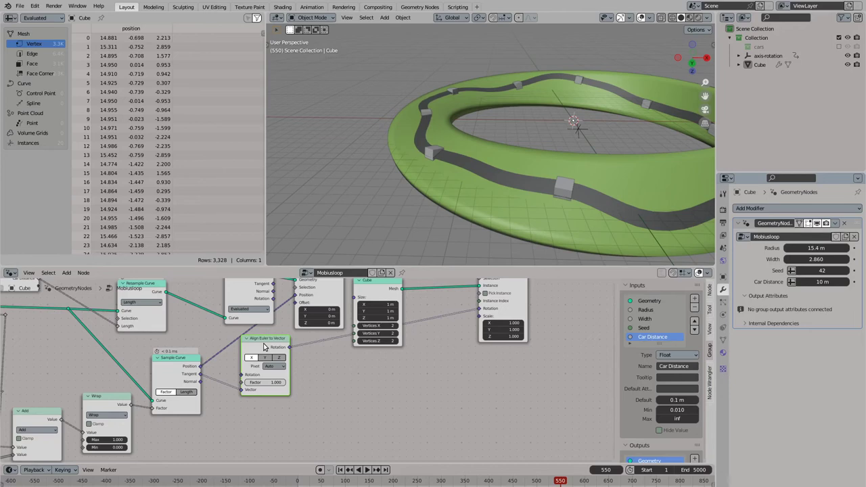
{"action": "key", "text": "shift+d"}
{"action": "left_click", "coordinate": [349, 383]}
{"action": "middle_click_drag", "start_coordinate": [308, 362], "coordinate": [320, 332]}
{"action": "left_click_drag", "start_coordinate": [212, 355], "coordinate": [339, 397]}
{"action": "left_click_drag", "start_coordinate": [301, 318], "coordinate": [342, 383]}
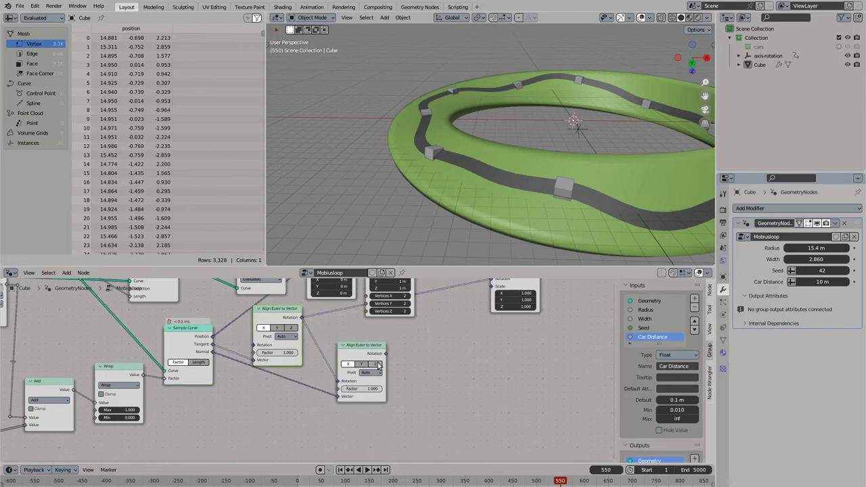
Step: Link the second Align Euler to Vector's Rotation to Instance on Points' Rotation and set its axis to Z
{"action": "middle_click_drag", "start_coordinate": [384, 352], "coordinate": [343, 388]}
{"action": "left_click_drag", "start_coordinate": [345, 389], "coordinate": [450, 314]}
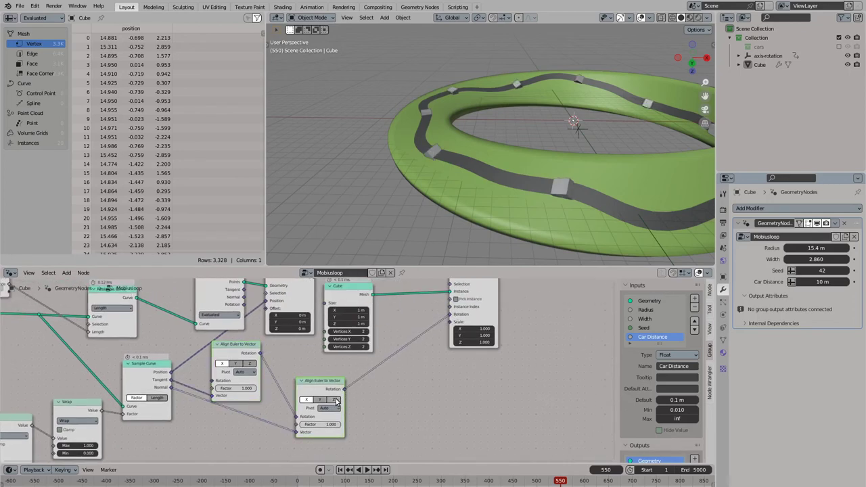
{"action": "left_click", "coordinate": [336, 400]}
Step: Play and scrub the animation while viewing the loop from several angles to check the cubes' orientation along the road
{"action": "left_click_drag", "start_coordinate": [390, 483], "coordinate": [320, 481]}
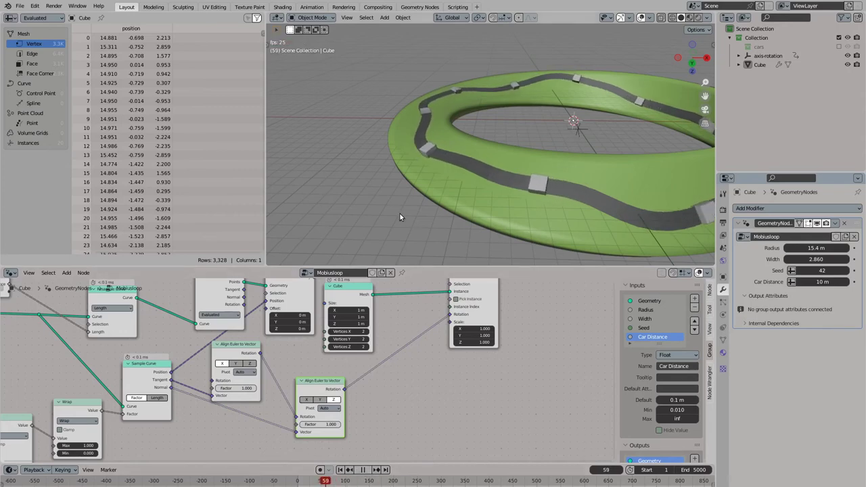
{"action": "scroll", "coordinate": [398, 212], "scroll_direction": "down", "scroll_amount": 4}
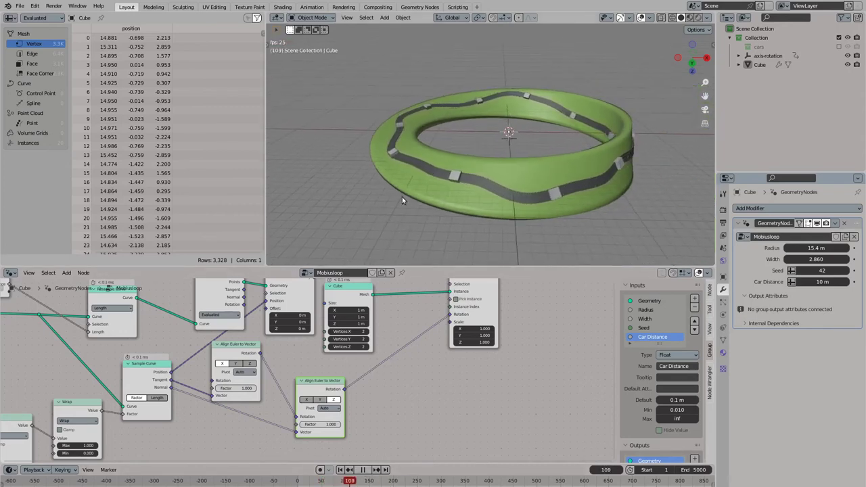
{"action": "middle_click_drag", "start_coordinate": [402, 197], "coordinate": [413, 32]}
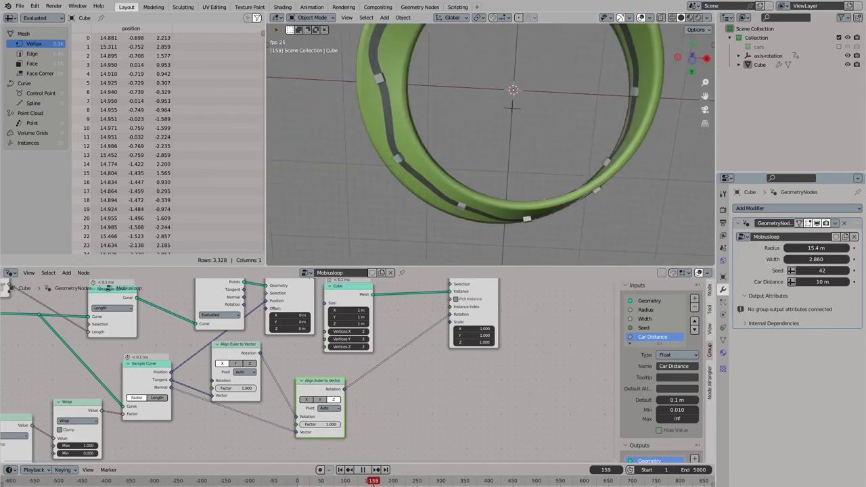
{"action": "middle_click_drag", "start_coordinate": [447, 138], "coordinate": [430, 72]}
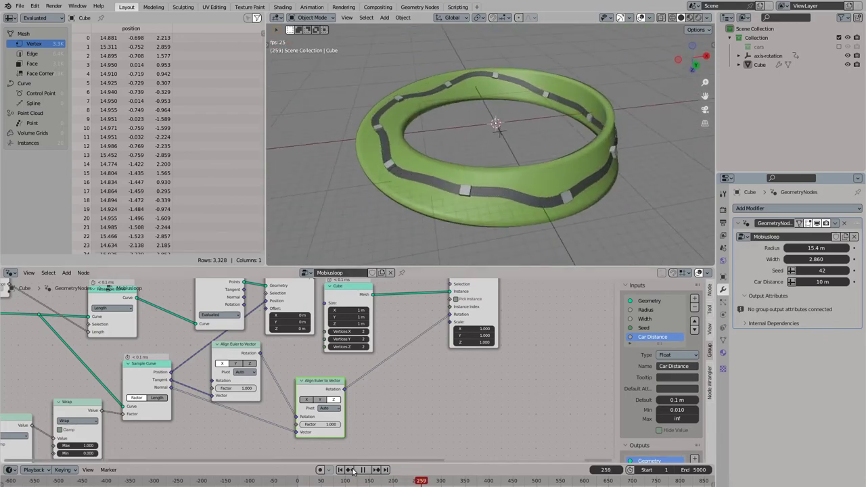
{"action": "left_click_drag", "start_coordinate": [426, 482], "coordinate": [445, 482]}
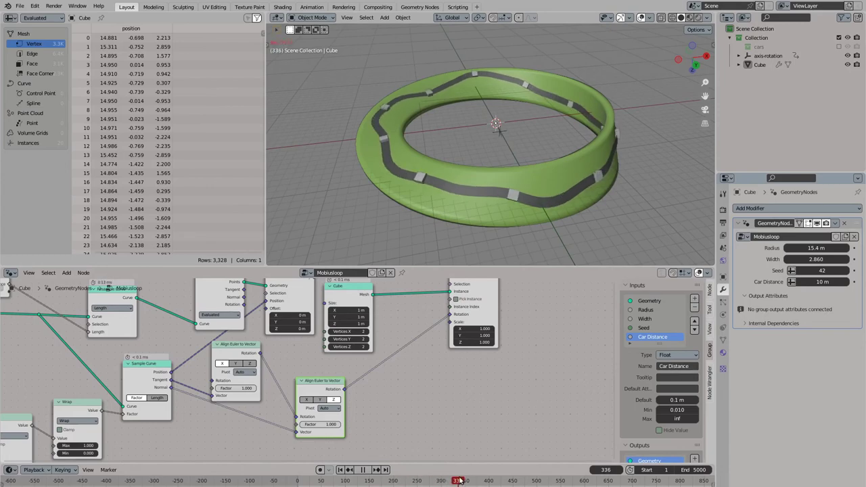
Step: Stop the animation and spread out the Sample Curve and both Align Euler to Vector nodes to make room between them
{"action": "key", "text": "space"}
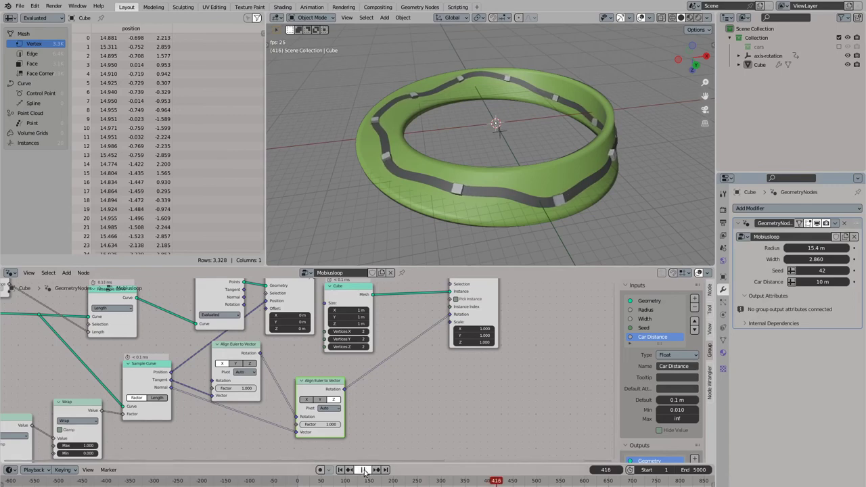
{"action": "middle_click_drag", "start_coordinate": [280, 351], "coordinate": [363, 327]}
{"action": "left_click_drag", "start_coordinate": [223, 361], "coordinate": [220, 380]}
{"action": "left_click_drag", "start_coordinate": [395, 361], "coordinate": [404, 346]}
{"action": "left_click_drag", "start_coordinate": [314, 327], "coordinate": [322, 322]}
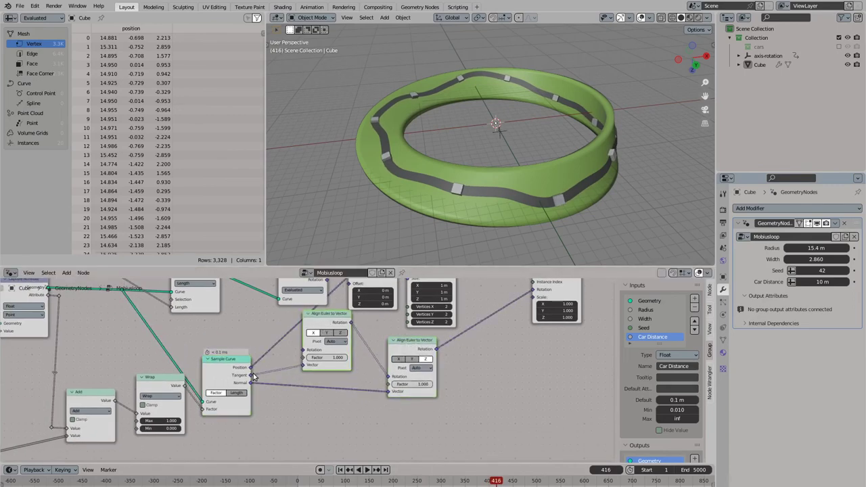
Step: Add a Vector Math node set to Cross Product, fed by Sample Curve's Tangent, below the first Align Euler to Vector node
{"action": "left_click_drag", "start_coordinate": [251, 375], "coordinate": [309, 417]}
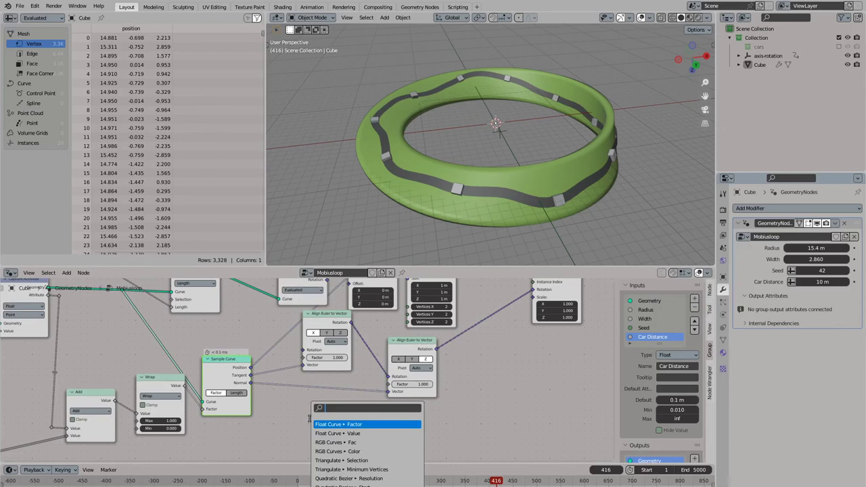
{"action": "type", "text": "vectorm a"}
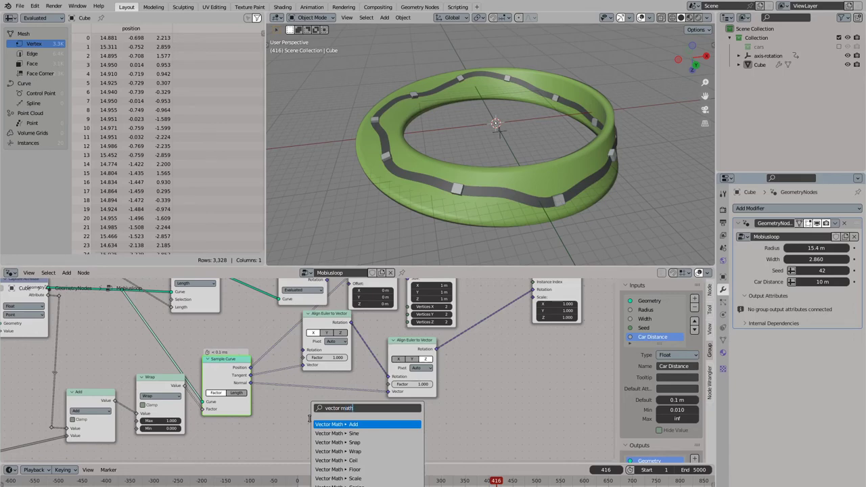
{"action": "key", "text": "BackSpace"}
{"action": "key", "text": "BackSpace"}
{"action": "key", "text": "BackSpace"}
{"action": "key", "text": "BackSpace"}
{"action": "key", "text": "BackSpace"}
{"action": "type", "text": "cross"}
{"action": "key", "text": "Return"}
{"action": "left_click", "coordinate": [296, 414]}
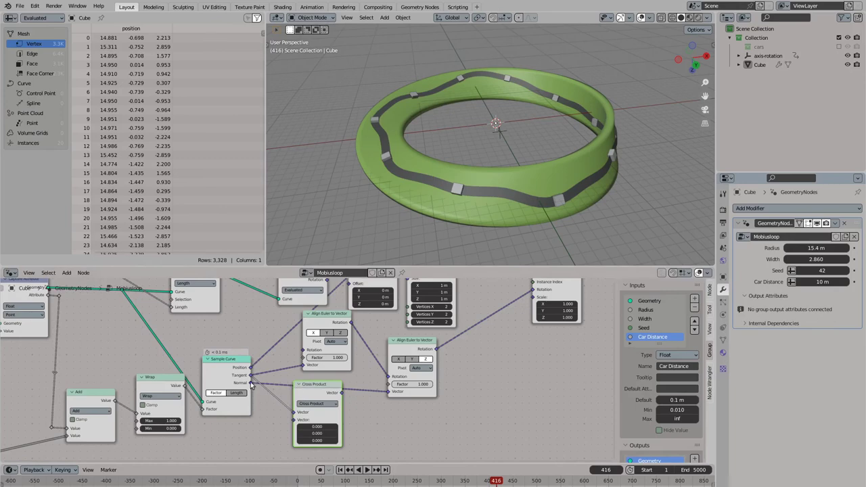
Step: Link Sample Curve's Normal to the Cross Product's second vector and the Cross Product's output to the second Align Euler to Vector's Vector
{"action": "left_click_drag", "start_coordinate": [295, 419], "coordinate": [296, 420]}
{"action": "left_click_drag", "start_coordinate": [342, 392], "coordinate": [386, 393]}
{"action": "left_click_drag", "start_coordinate": [321, 389], "coordinate": [333, 385]}
Step: Compare the cubes with the Cross Product node muted and active, and play the animation to check their orientation
{"action": "middle_click_drag", "start_coordinate": [415, 349], "coordinate": [375, 374]}
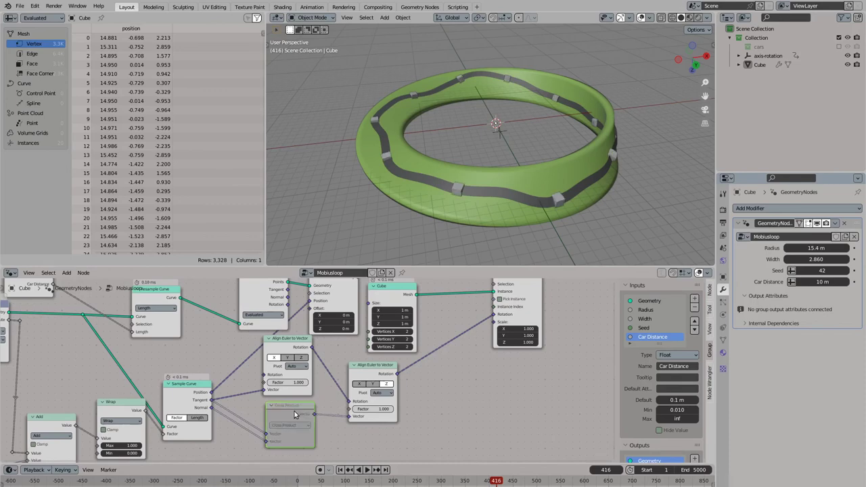
{"action": "left_click", "coordinate": [371, 373]}
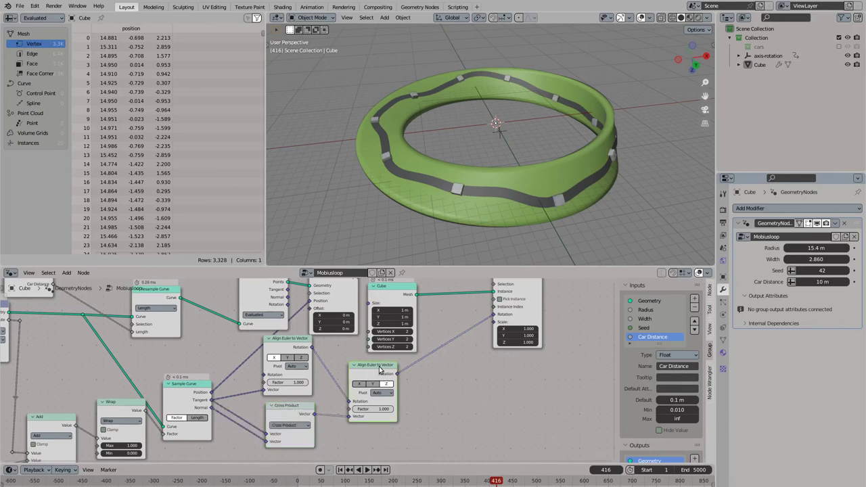
{"action": "middle_click_drag", "start_coordinate": [378, 368], "coordinate": [323, 393]}
{"action": "middle_click_drag", "start_coordinate": [389, 388], "coordinate": [301, 432]}
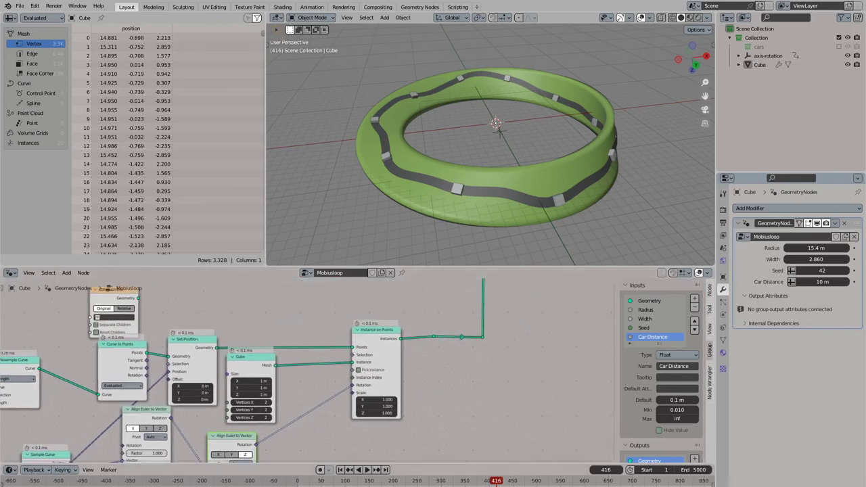
{"action": "left_click_drag", "start_coordinate": [333, 482], "coordinate": [349, 482]}
{"action": "left_click", "coordinate": [368, 470]}
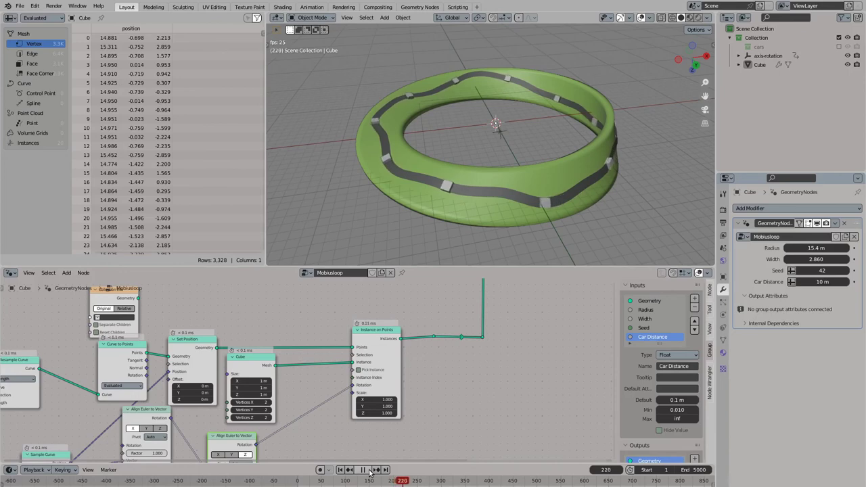
{"action": "left_click", "coordinate": [369, 472]}
Step: Cut the terrain and road link into Join Geometry to isolate the cubes, and set Car Distance to 2 m
{"action": "middle_click_drag", "start_coordinate": [465, 351], "coordinate": [366, 390]}
{"action": "right_click_drag", "start_coordinate": [295, 376], "coordinate": [296, 378], "text": "ctrl"}
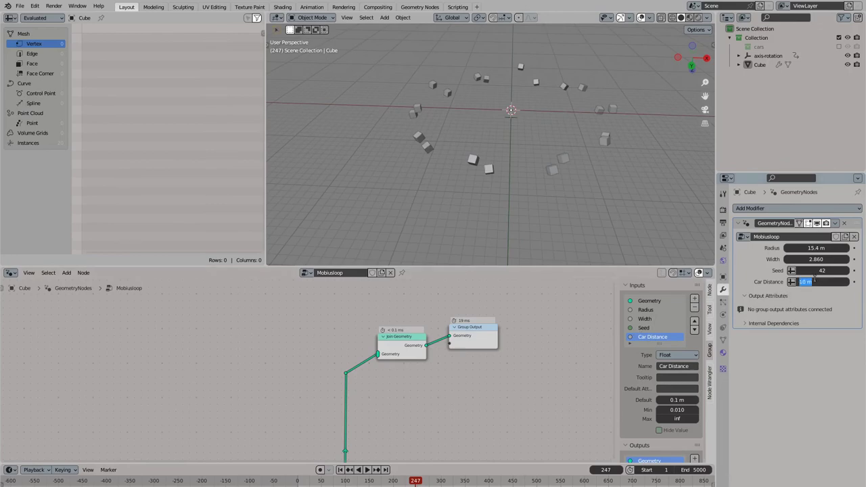
{"action": "type", "text": "2"}
{"action": "key", "text": "Return"}
Step: Play the animation of the isolated cubes and return to the first frame
{"action": "key", "text": "space"}
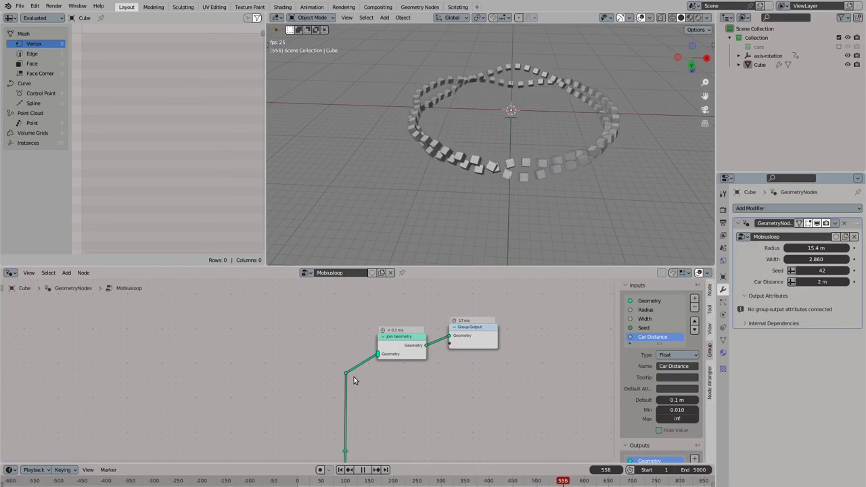
{"action": "left_click", "coordinate": [363, 471]}
{"action": "left_click", "coordinate": [341, 470]}
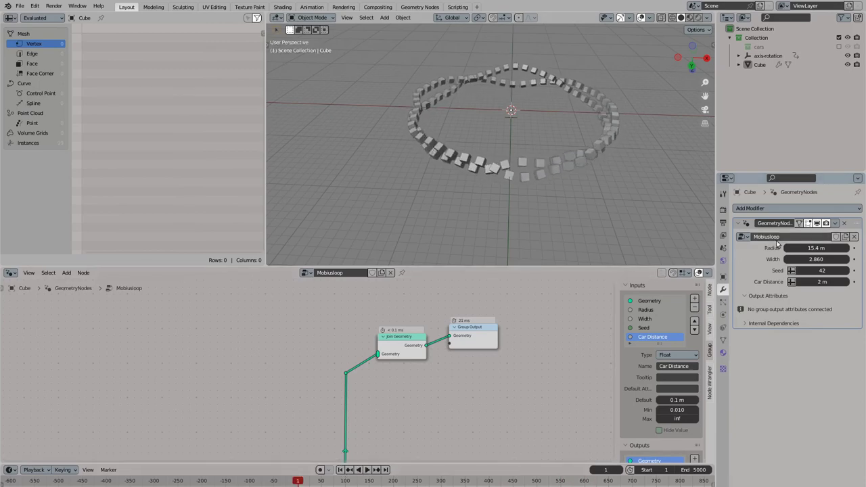
Step: Reconnect the terrain and road geometry to the Join Geometry node
{"action": "middle_click_drag", "start_coordinate": [301, 364], "coordinate": [375, 340]}
{"action": "scroll", "coordinate": [366, 345], "scroll_direction": "down", "scroll_amount": 8}
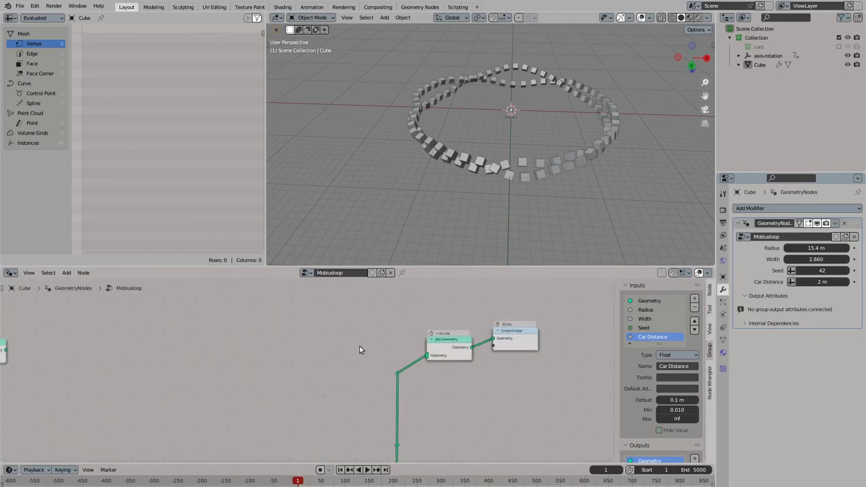
{"action": "left_click_drag", "start_coordinate": [88, 354], "coordinate": [396, 360]}
Step: Set the Collection Info node's collection to cars and move the node clear of Curve to Points
{"action": "middle_click_drag", "start_coordinate": [296, 401], "coordinate": [334, 316]}
{"action": "scroll", "coordinate": [265, 395], "scroll_direction": "up", "scroll_amount": 4}
{"action": "scroll", "coordinate": [317, 333], "scroll_direction": "up", "scroll_amount": 2}
{"action": "left_click", "coordinate": [283, 322]}
{"action": "left_click", "coordinate": [291, 335]}
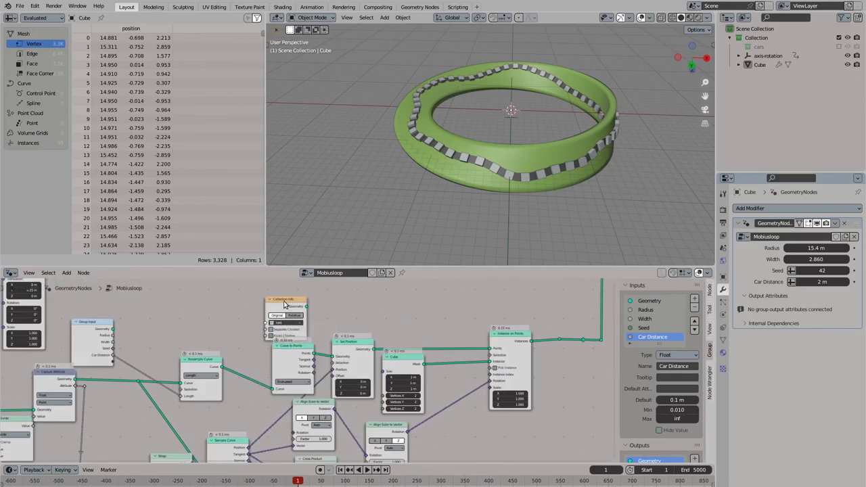
{"action": "left_click_drag", "start_coordinate": [285, 331], "coordinate": [302, 323]}
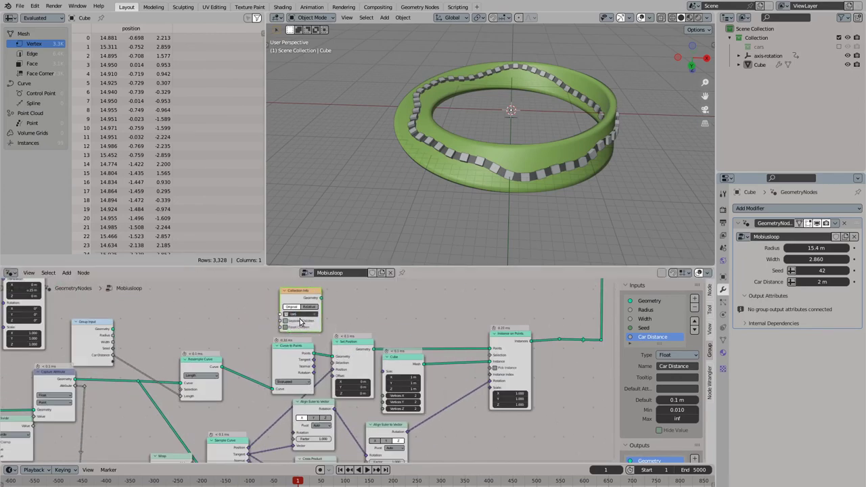
Step: Enable Separate Children, Reset Children and Pick Instance, link Collection Info's Geometry to Instance on Points' Instance, and preview the animation
{"action": "left_click", "coordinate": [495, 368]}
{"action": "left_click_drag", "start_coordinate": [463, 318], "coordinate": [491, 362]}
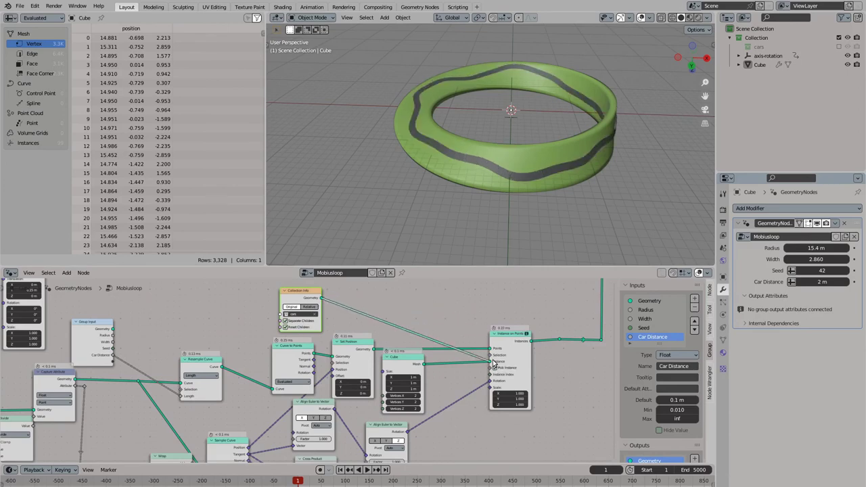
{"action": "left_click", "coordinate": [367, 470]}
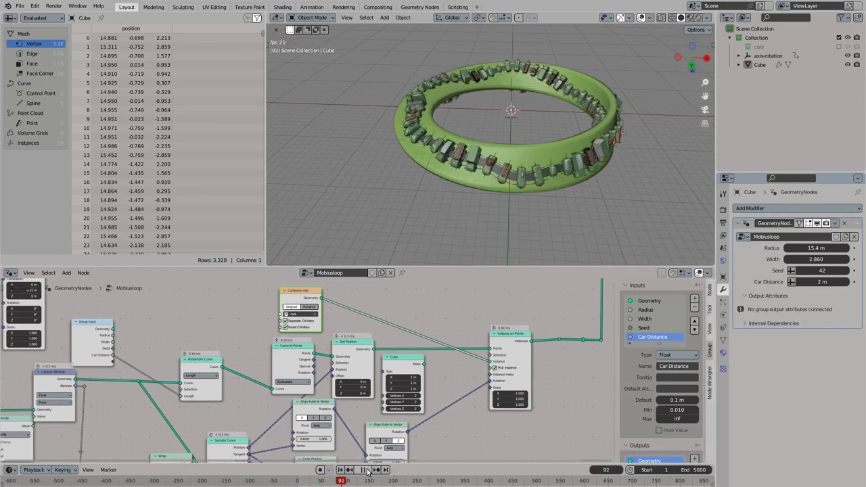
{"action": "left_click", "coordinate": [364, 470]}
Step: Set the modifier's Car Distance to 3 m
{"action": "scroll", "coordinate": [407, 359], "scroll_direction": "up", "scroll_amount": 2}
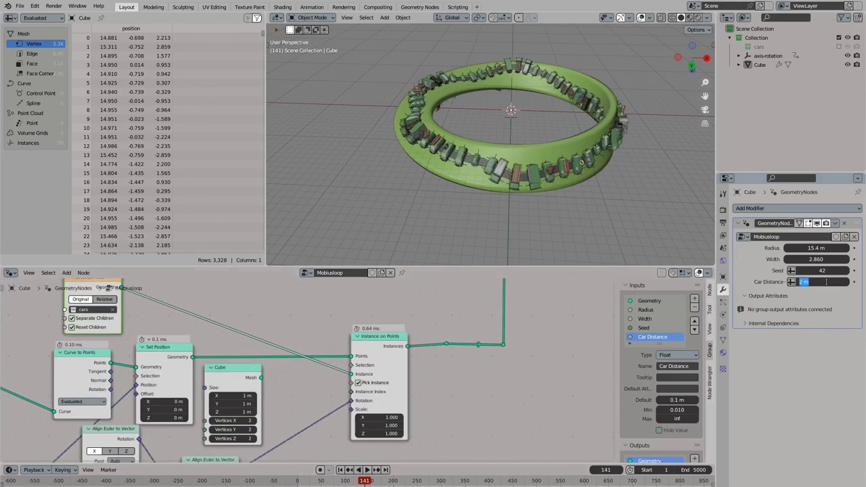
{"action": "type", "text": "3"}
{"action": "key", "text": "Return"}
Step: Insert a Rotate Instances node on the link after Instance on Points
{"action": "left_click_drag", "start_coordinate": [377, 348], "coordinate": [350, 352]}
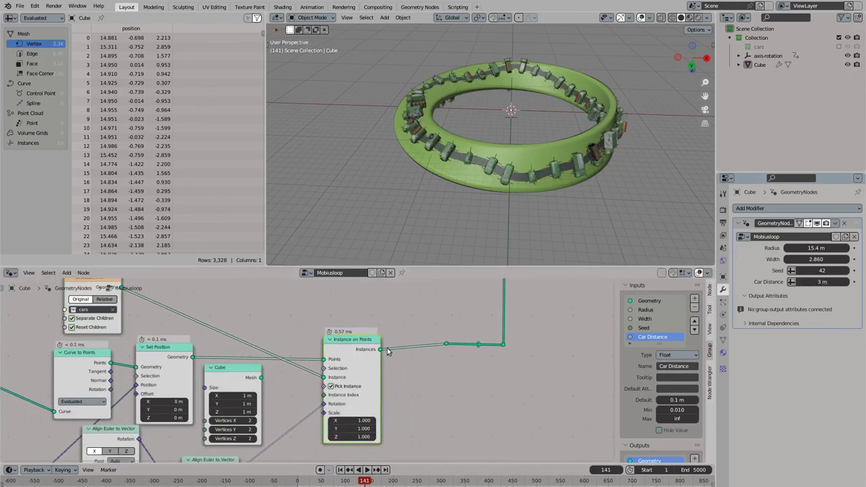
{"action": "left_click_drag", "start_coordinate": [447, 343], "coordinate": [433, 319]}
{"action": "type", "text": "rotate i"}
{"action": "key", "text": "Return"}
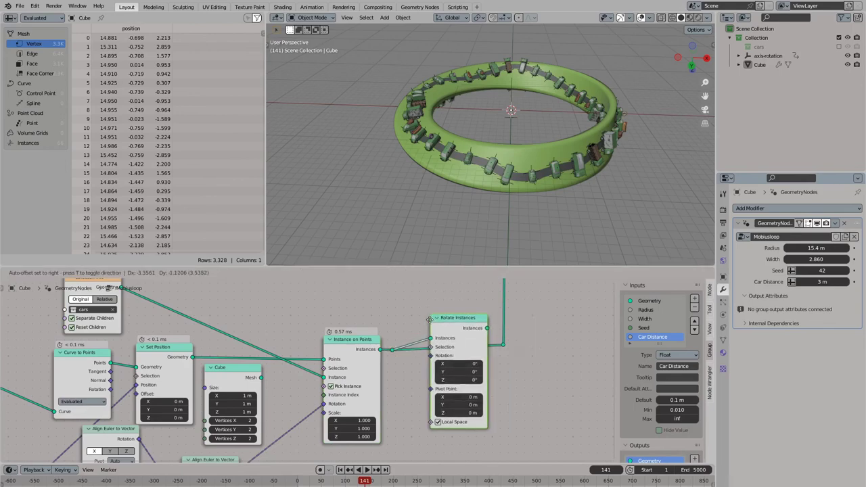
{"action": "left_click", "coordinate": [500, 360]}
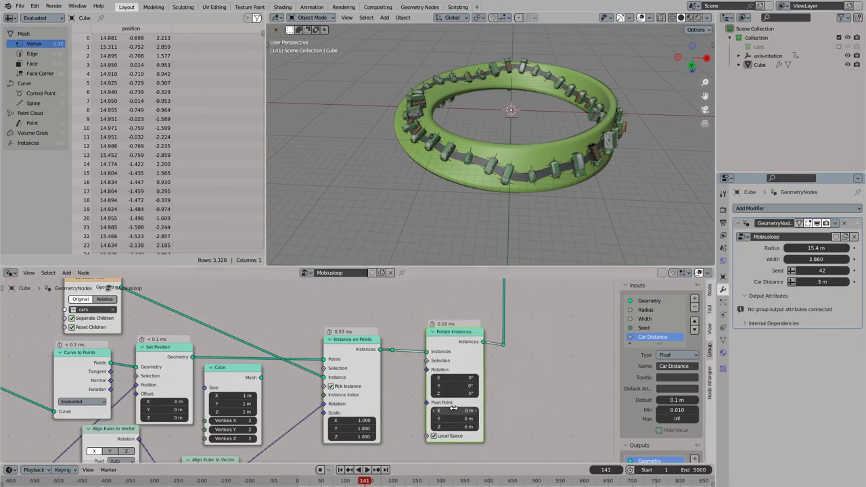
Step: Set the Rotate Instances node's Z rotation to -90°
{"action": "left_click_drag", "start_coordinate": [453, 394], "coordinate": [420, 393]}
{"action": "left_click", "coordinate": [461, 396]}
{"action": "type", "text": "-90"}
{"action": "key", "text": "Return"}
Step: View the cars up close and play the animation to check that they face along the road
{"action": "middle_click_drag", "start_coordinate": [505, 168], "coordinate": [562, 155]}
{"action": "scroll", "coordinate": [573, 155], "scroll_direction": "up", "scroll_amount": 3}
{"action": "scroll", "coordinate": [574, 155], "scroll_direction": "up", "scroll_amount": 2}
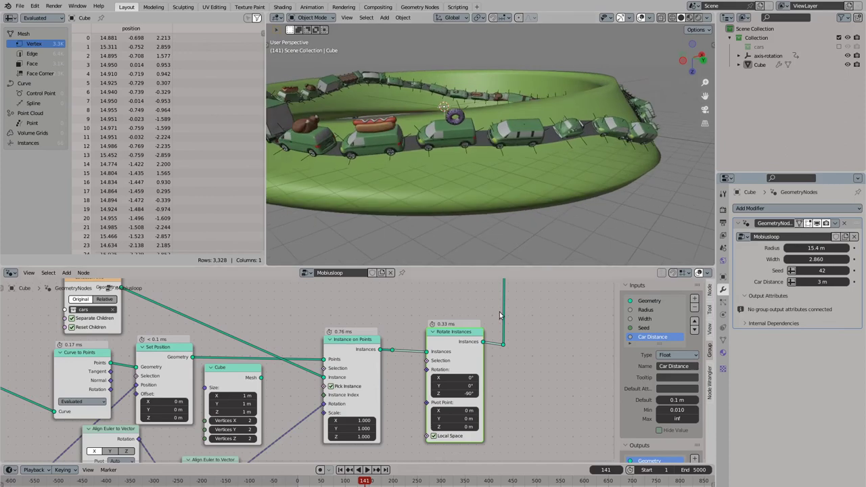
{"action": "left_click", "coordinate": [367, 470]}
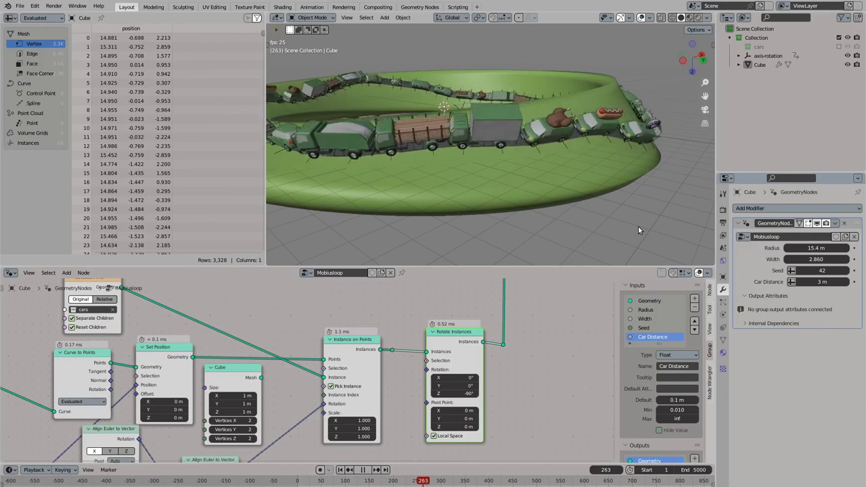
{"action": "scroll", "coordinate": [324, 412], "scroll_direction": "down", "scroll_amount": 4}
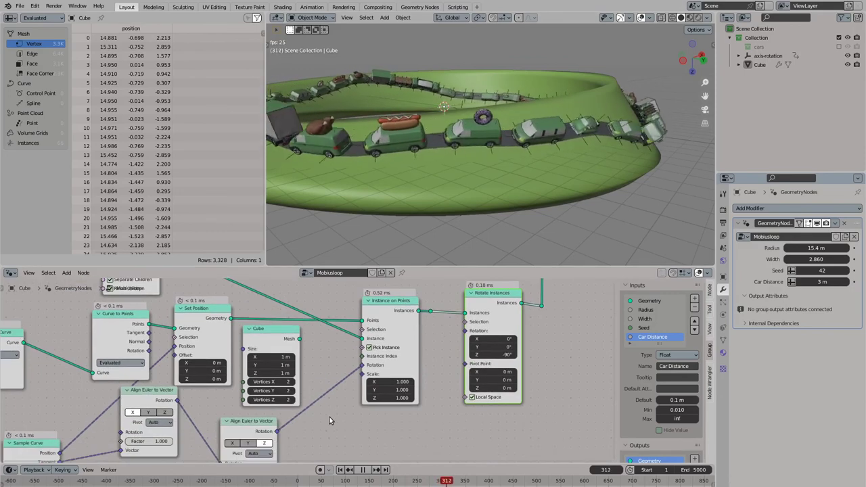
{"action": "left_click", "coordinate": [365, 471]}
Step: Expose Instance on Points' Scale as a new group input by linking it to the nearby Group Input node
{"action": "middle_click_drag", "start_coordinate": [276, 356], "coordinate": [353, 399]}
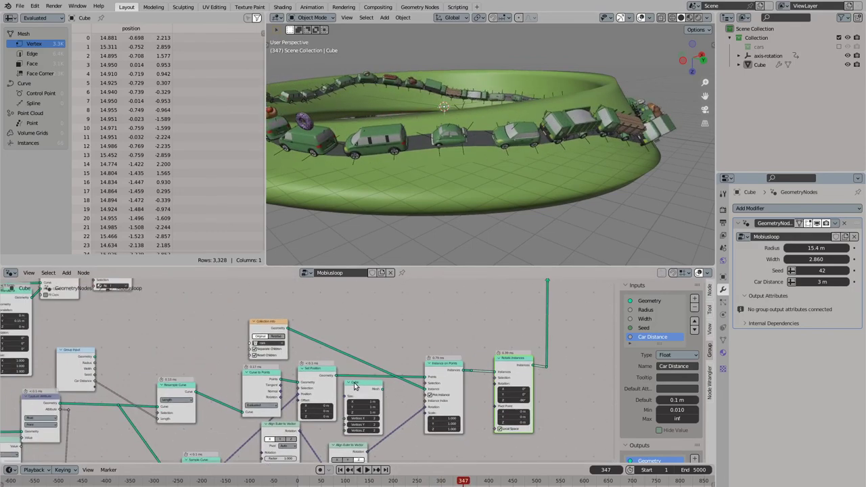
{"action": "scroll", "coordinate": [304, 363], "scroll_direction": "down", "scroll_amount": 3}
{"action": "left_click_drag", "start_coordinate": [128, 373], "coordinate": [181, 341]}
{"action": "scroll", "coordinate": [195, 347], "scroll_direction": "up", "scroll_amount": 4}
{"action": "left_click_drag", "start_coordinate": [126, 345], "coordinate": [90, 351]}
{"action": "left_click_drag", "start_coordinate": [431, 403], "coordinate": [436, 416]}
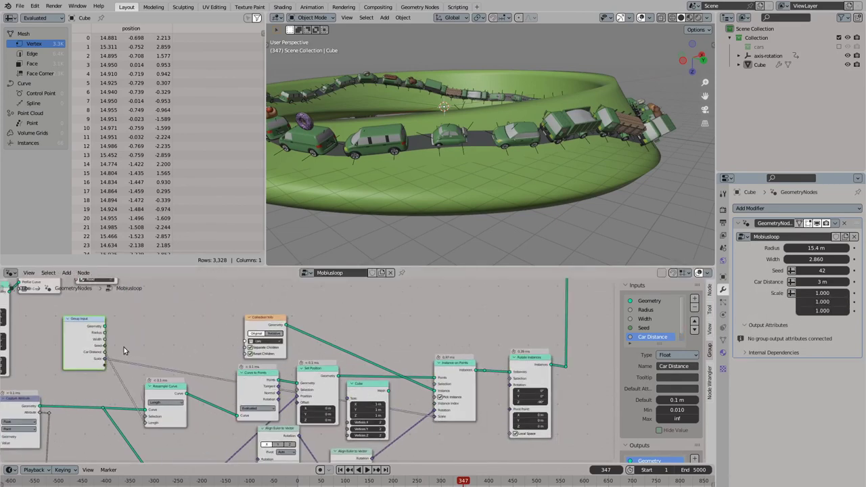
Step: Change the Scale group input's type to Float and set the modifier's Scale to 1
{"action": "scroll", "coordinate": [658, 328], "scroll_direction": "down", "scroll_amount": 1}
{"action": "left_click", "coordinate": [650, 337]}
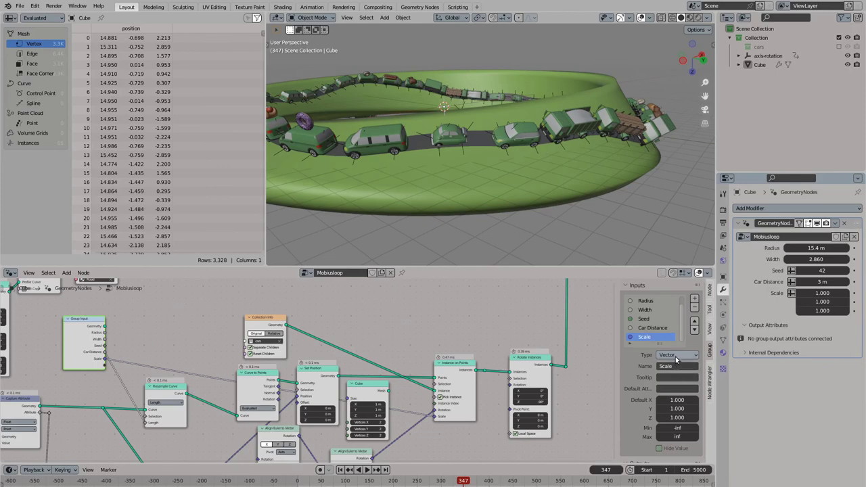
{"action": "left_click", "coordinate": [676, 356]}
{"action": "left_click", "coordinate": [677, 446]}
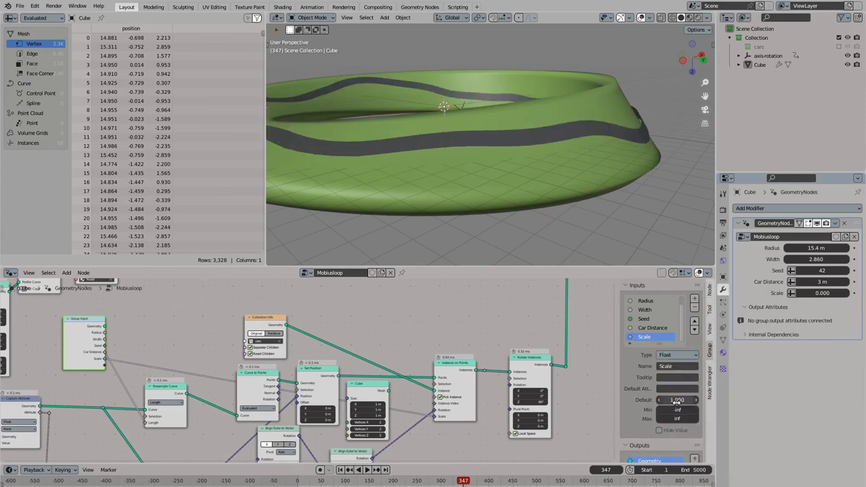
{"action": "left_click", "coordinate": [816, 292]}
{"action": "type", "text": "1"}
{"action": "key", "text": "Return"}
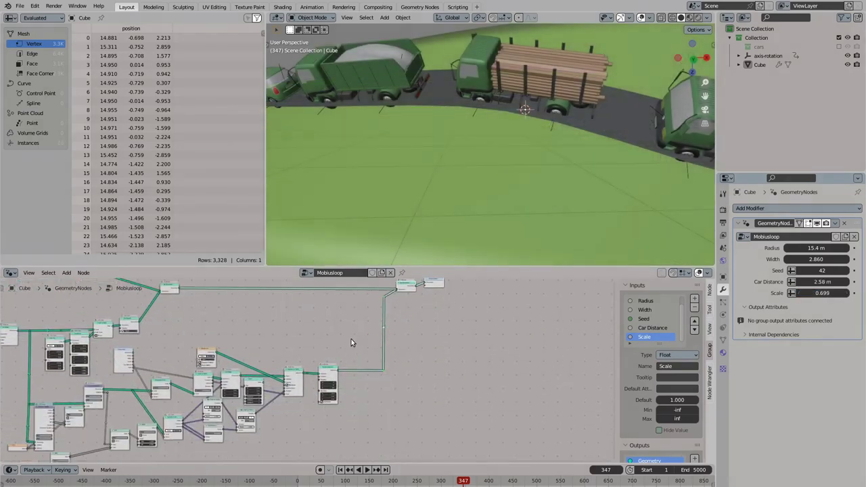
Step: Add a Translate Instances node after Rotate Instances and set its Z translation to 0.17 m
{"action": "scroll", "coordinate": [365, 346], "scroll_direction": "up", "scroll_amount": 4}
{"action": "left_click_drag", "start_coordinate": [377, 374], "coordinate": [426, 389]}
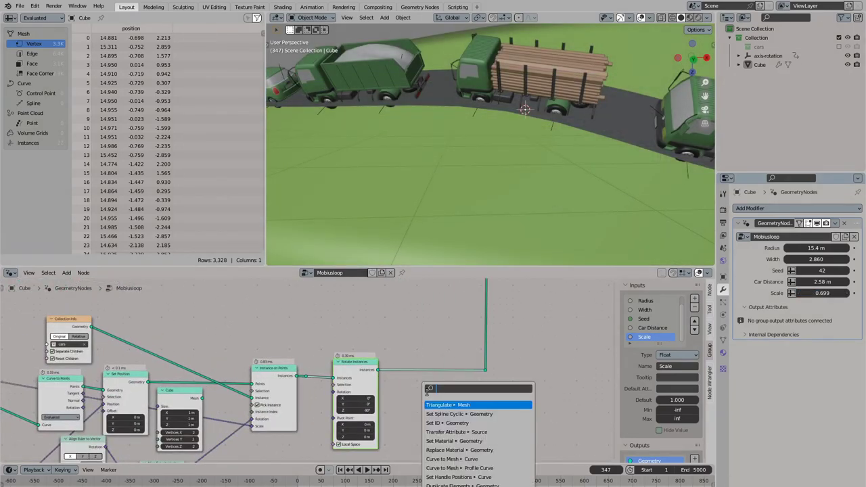
{"action": "type", "text": "translate"}
{"action": "key", "text": "Return"}
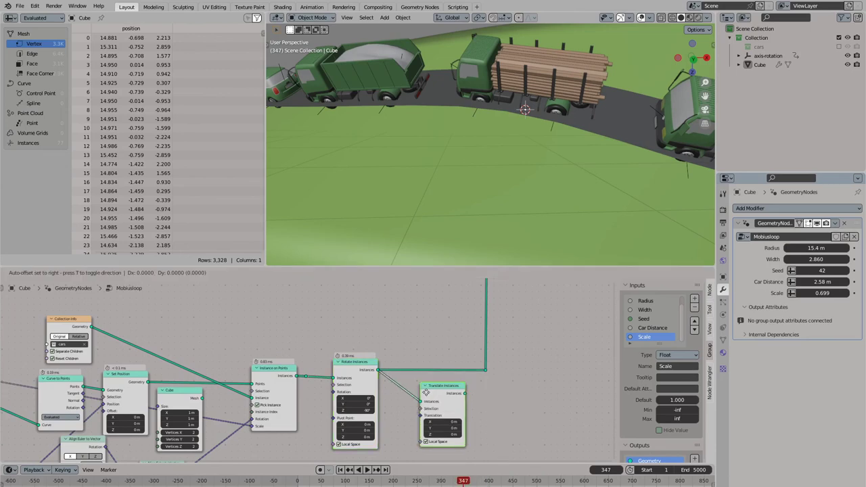
{"action": "left_click", "coordinate": [461, 390]}
{"action": "left_click_drag", "start_coordinate": [413, 391], "coordinate": [416, 362]}
{"action": "left_click_drag", "start_coordinate": [431, 402], "coordinate": [455, 402]}
Step: Inspect the cars' height on the road in a maximized viewport and play the animation around the whole loop
{"action": "scroll", "coordinate": [447, 236], "scroll_direction": "down", "scroll_amount": 5}
{"action": "middle_click_drag", "start_coordinate": [447, 235], "coordinate": [509, 214]}
{"action": "scroll", "coordinate": [509, 215], "scroll_direction": "up", "scroll_amount": 3}
{"action": "key", "text": "ctrl+space"}
{"action": "scroll", "coordinate": [503, 223], "scroll_direction": "up", "scroll_amount": 3}
{"action": "key", "text": "space"}
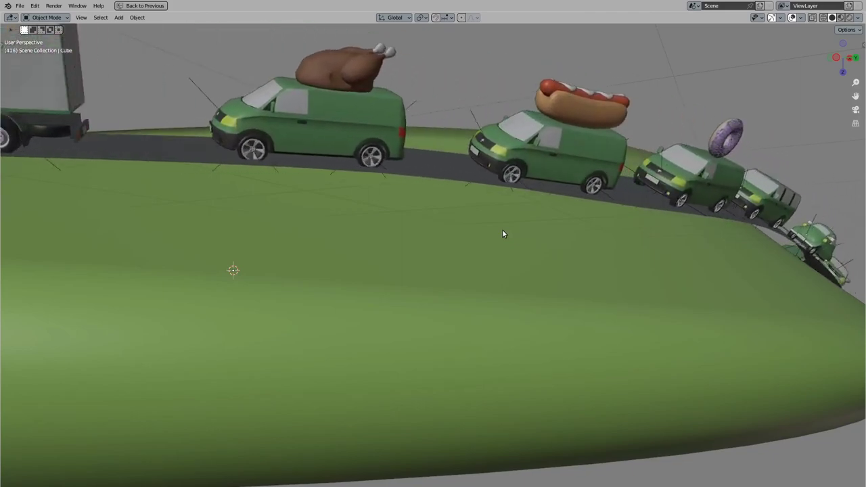
{"action": "key", "text": "space"}
{"action": "scroll", "coordinate": [511, 225], "scroll_direction": "down", "scroll_amount": 6}
{"action": "middle_click_drag", "start_coordinate": [512, 224], "coordinate": [430, 253]}
{"action": "key", "text": "ctrl+space"}
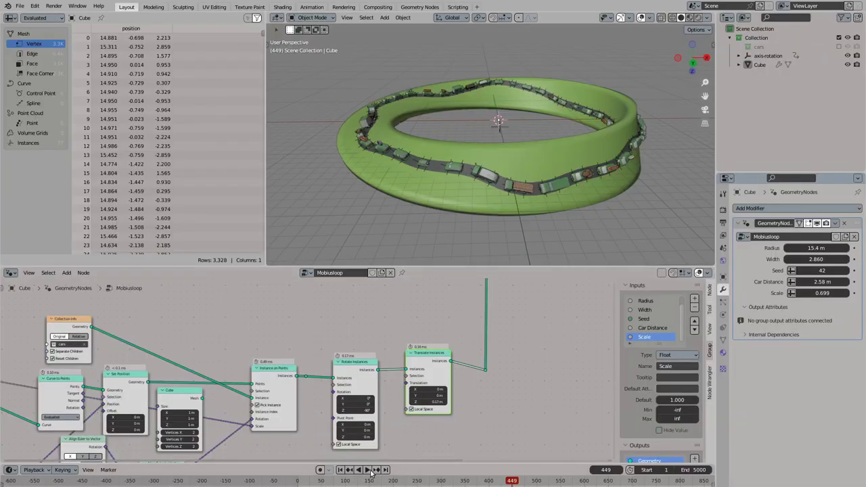
{"action": "left_click", "coordinate": [369, 470]}
{"action": "key", "text": "ctrl+alt+space"}
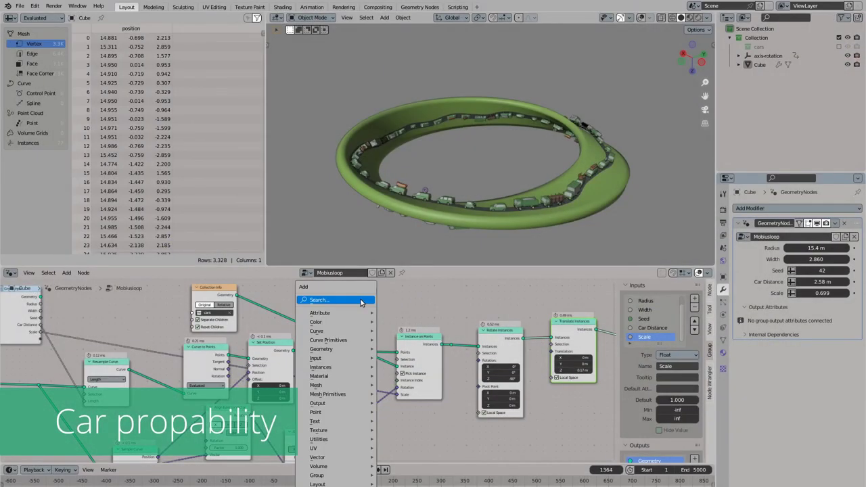
Step: Add a Random Value node near the Instance on Points node and set its data type to Boolean
{"action": "key", "text": "shift+a"}
{"action": "left_click", "coordinate": [360, 300]}
{"action": "type", "text": "rando"}
{"action": "key", "text": "Return"}
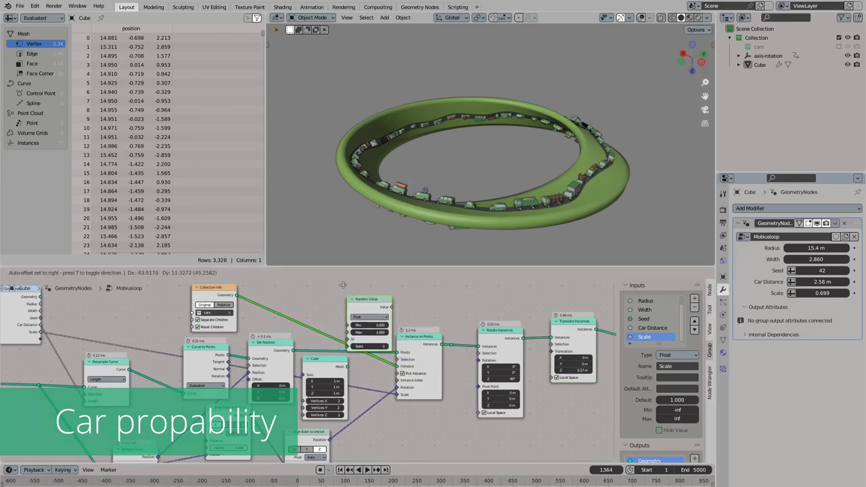
{"action": "left_click", "coordinate": [342, 302]}
{"action": "left_click", "coordinate": [347, 312]}
{"action": "left_click", "coordinate": [345, 342]}
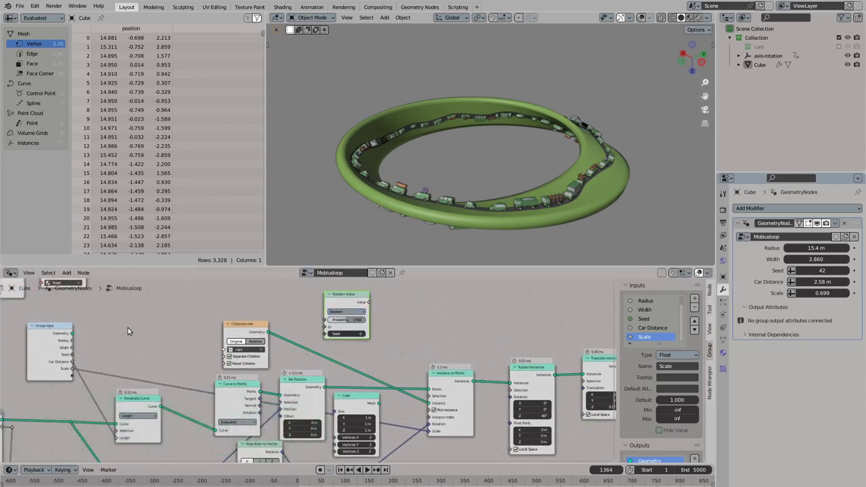
Step: Expose the Random Value's Probability as a new group input and link its Value to Instance on Points' Selection
{"action": "left_click_drag", "start_coordinate": [325, 320], "coordinate": [72, 377]}
{"action": "left_click_drag", "start_coordinate": [346, 306], "coordinate": [250, 303]}
{"action": "middle_click_drag", "start_coordinate": [250, 302], "coordinate": [202, 305]}
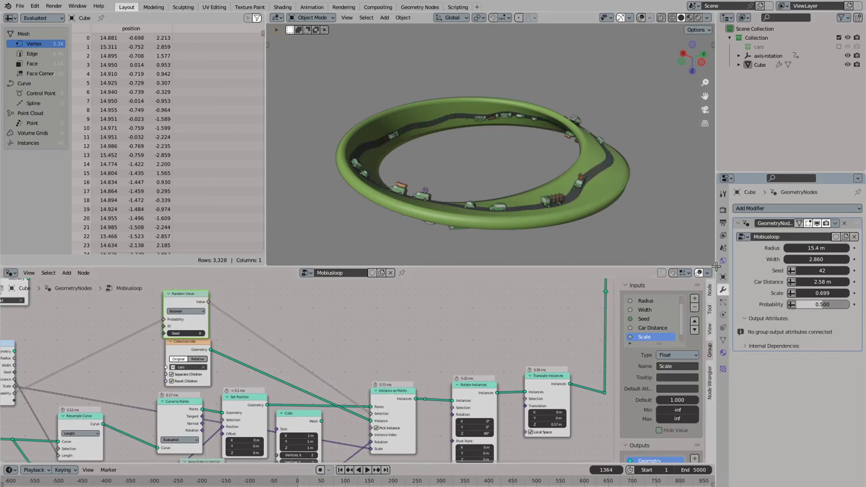
Step: Set the modifier's Probability to 0.601 and play the animation to check the cars' distribution along the loop
{"action": "left_click_drag", "start_coordinate": [823, 304], "coordinate": [796, 304]}
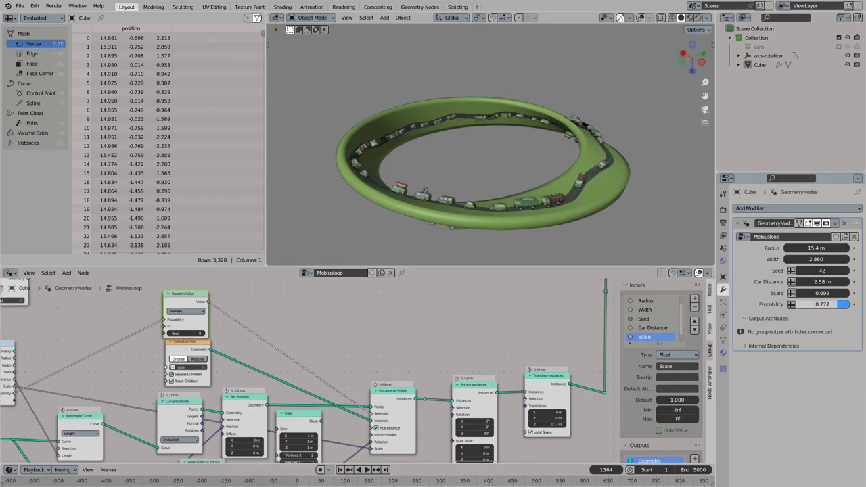
{"action": "middle_click_drag", "start_coordinate": [596, 201], "coordinate": [556, 190]}
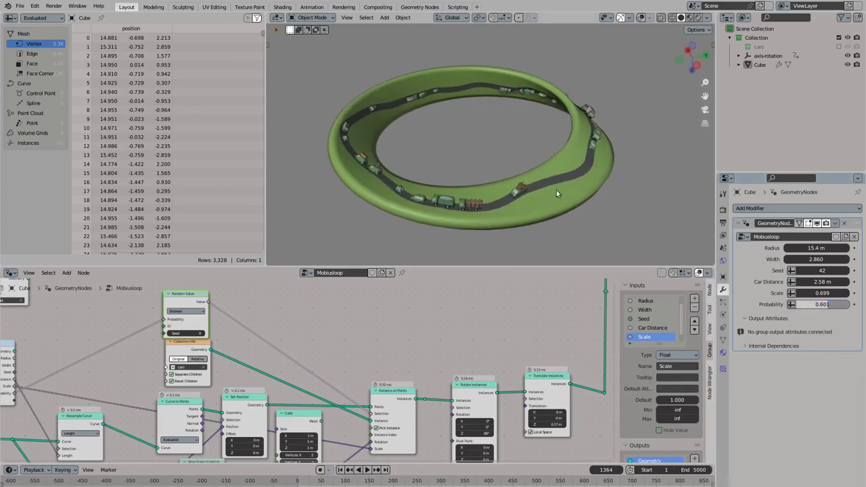
{"action": "left_click", "coordinate": [368, 469]}
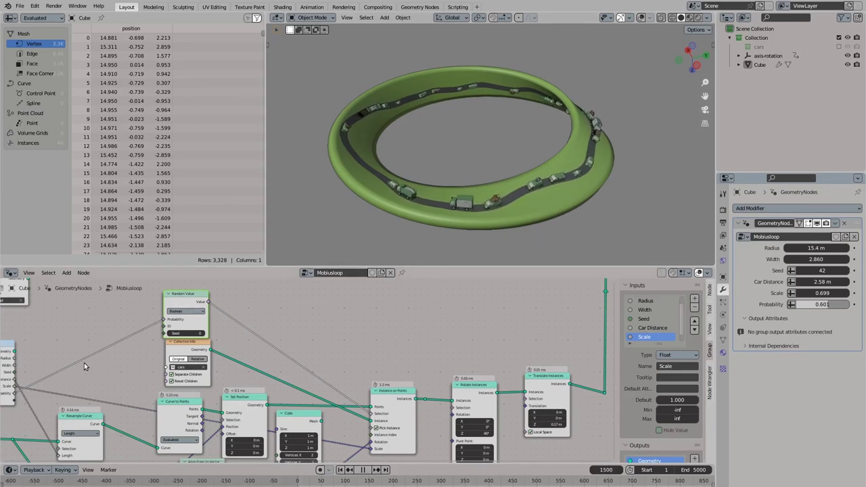
Step: Link the Group Input's Seed to the Random Value node's Seed
{"action": "middle_click_drag", "start_coordinate": [86, 369], "coordinate": [133, 365]}
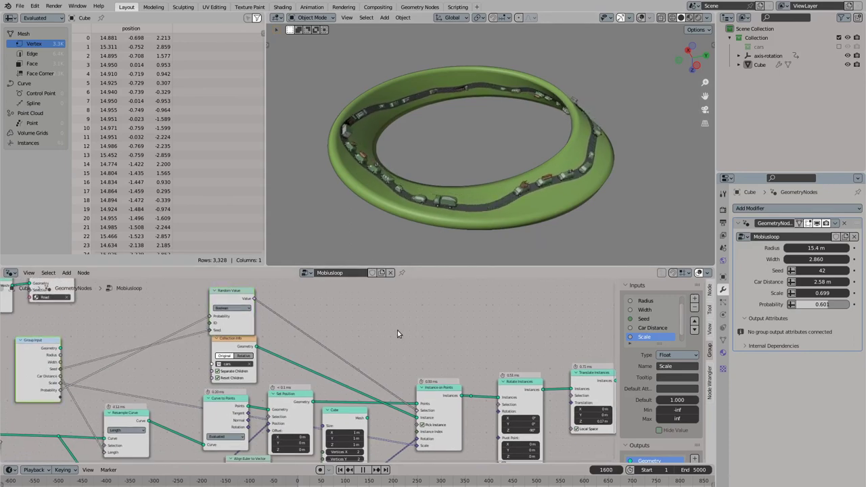
Step: Maximize the 3D viewport without its sidebar, with the view's clip start set to 0.1 m and clip end to 100 m
{"action": "key", "text": "ctrl+alt+space"}
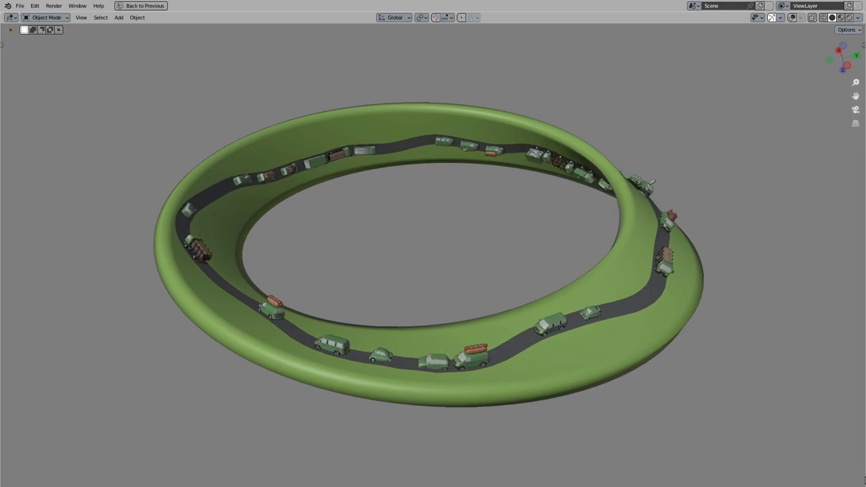
{"action": "left_click", "coordinate": [862, 44]}
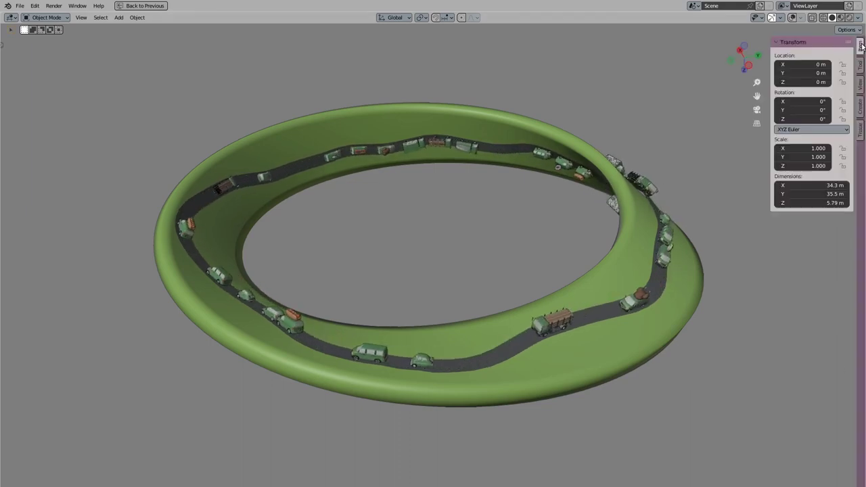
{"action": "left_click", "coordinate": [860, 84]}
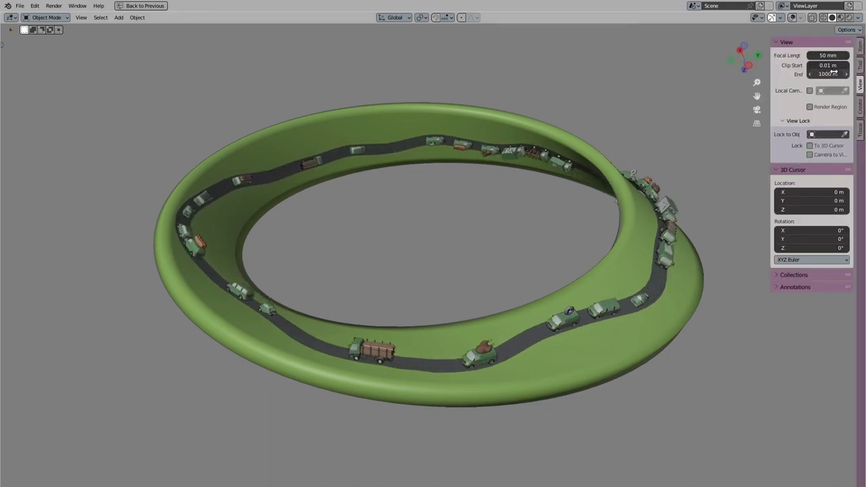
{"action": "left_click", "coordinate": [828, 74]}
{"action": "type", "text": "100"}
{"action": "key", "text": "Return"}
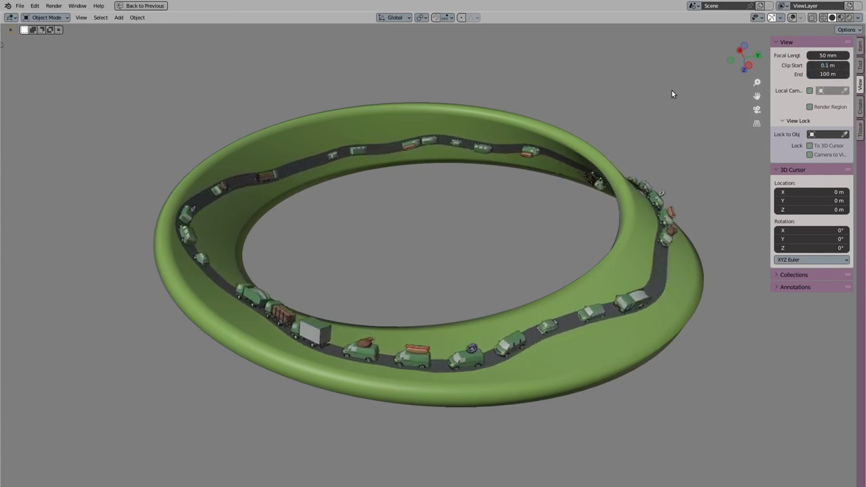
{"action": "key", "text": "z"}
{"action": "key", "text": "Escape"}
{"action": "key", "text": "t"}
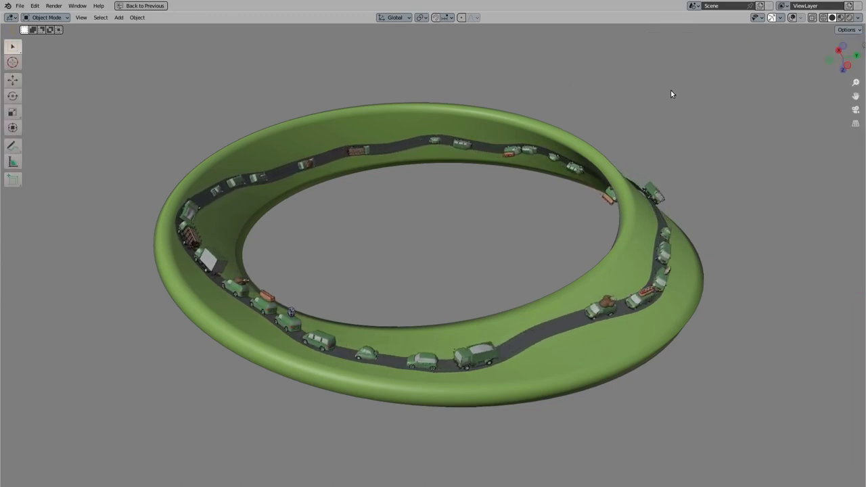